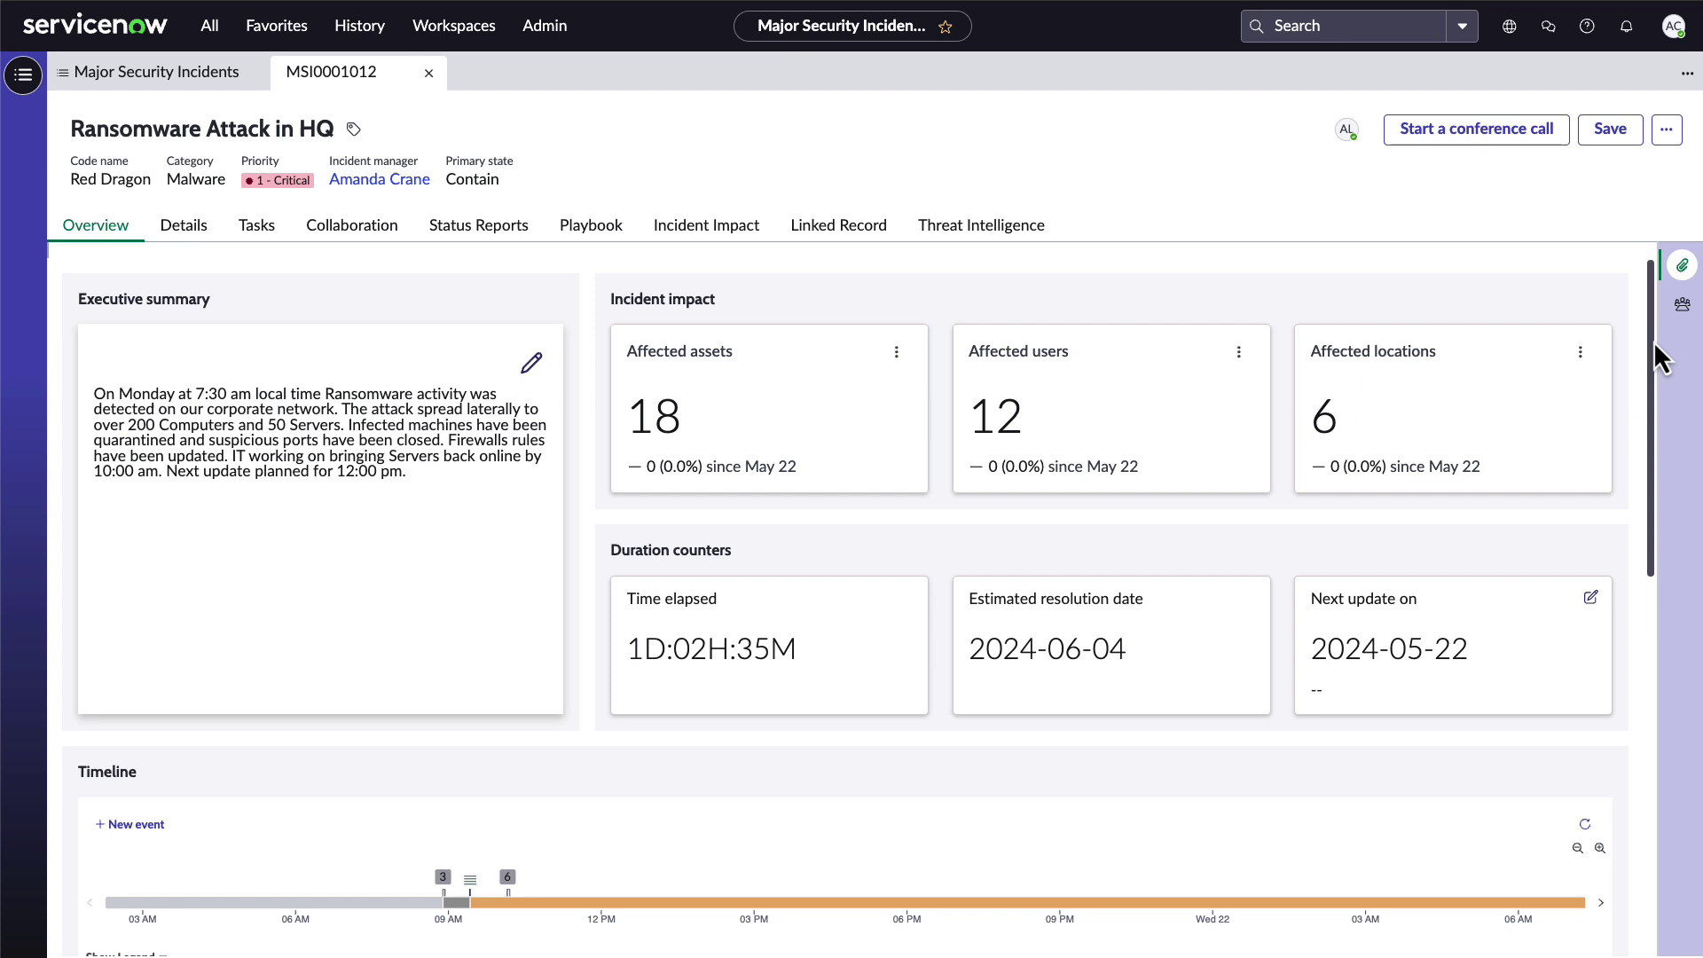
{"action": "left_click_drag", "start_coordinate": [1654, 340], "coordinate": [1673, 564]}
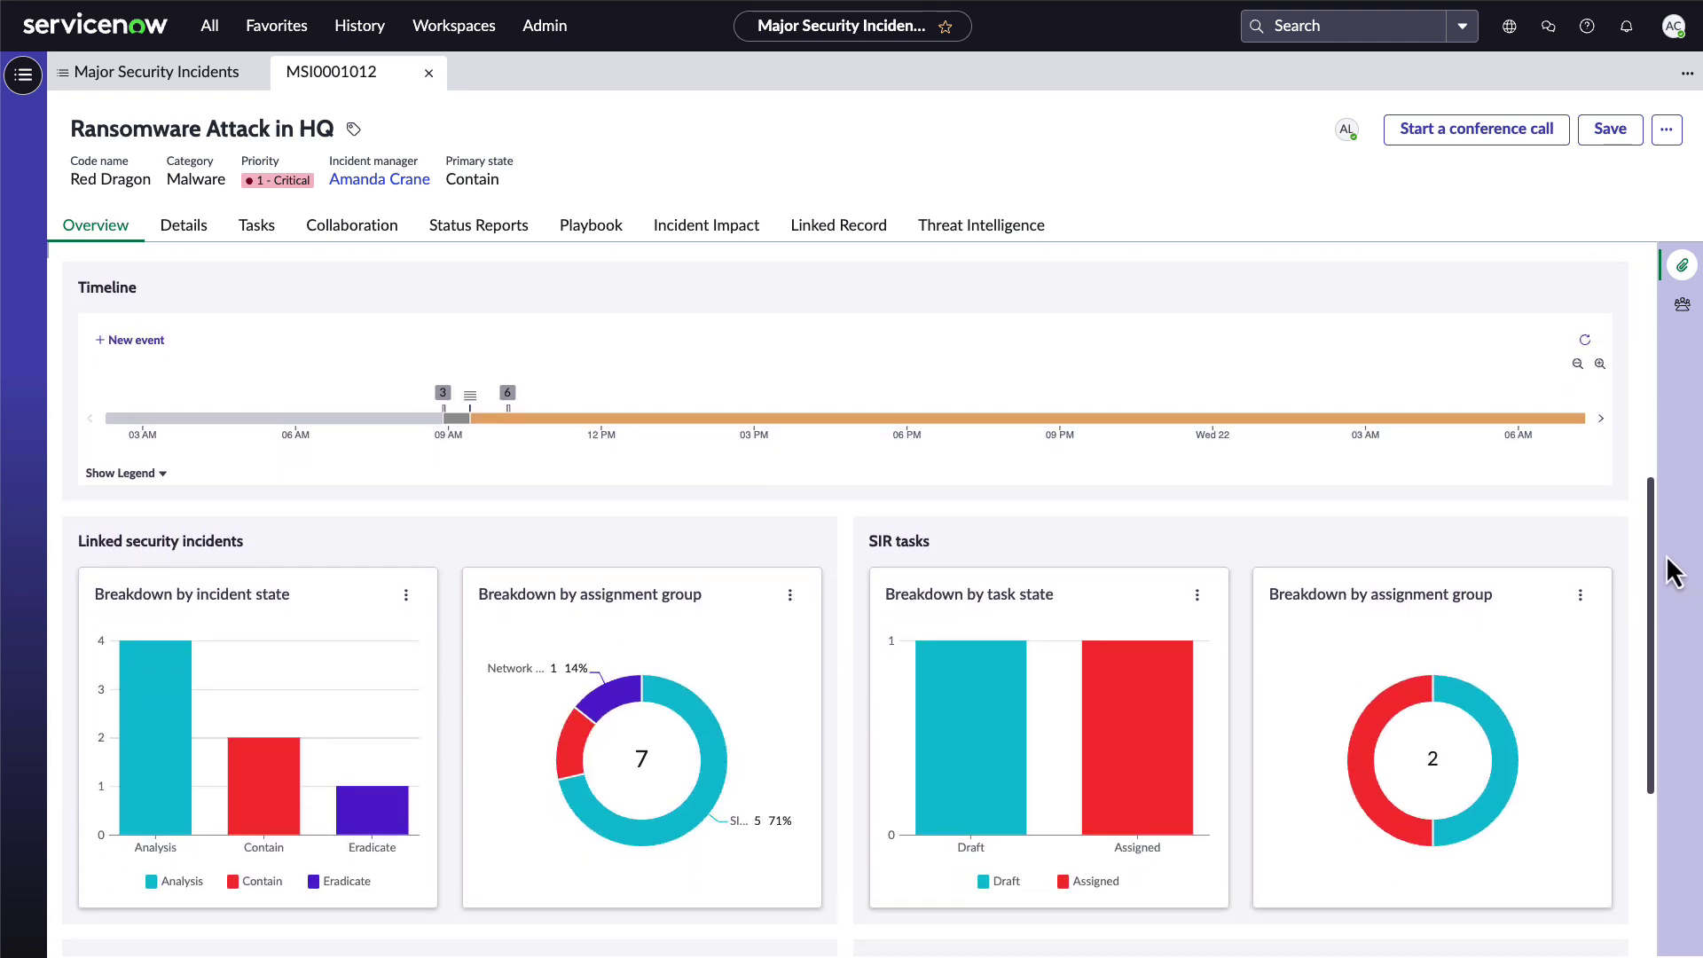
{"action": "left_click_drag", "start_coordinate": [1652, 527], "coordinate": [1683, 747]}
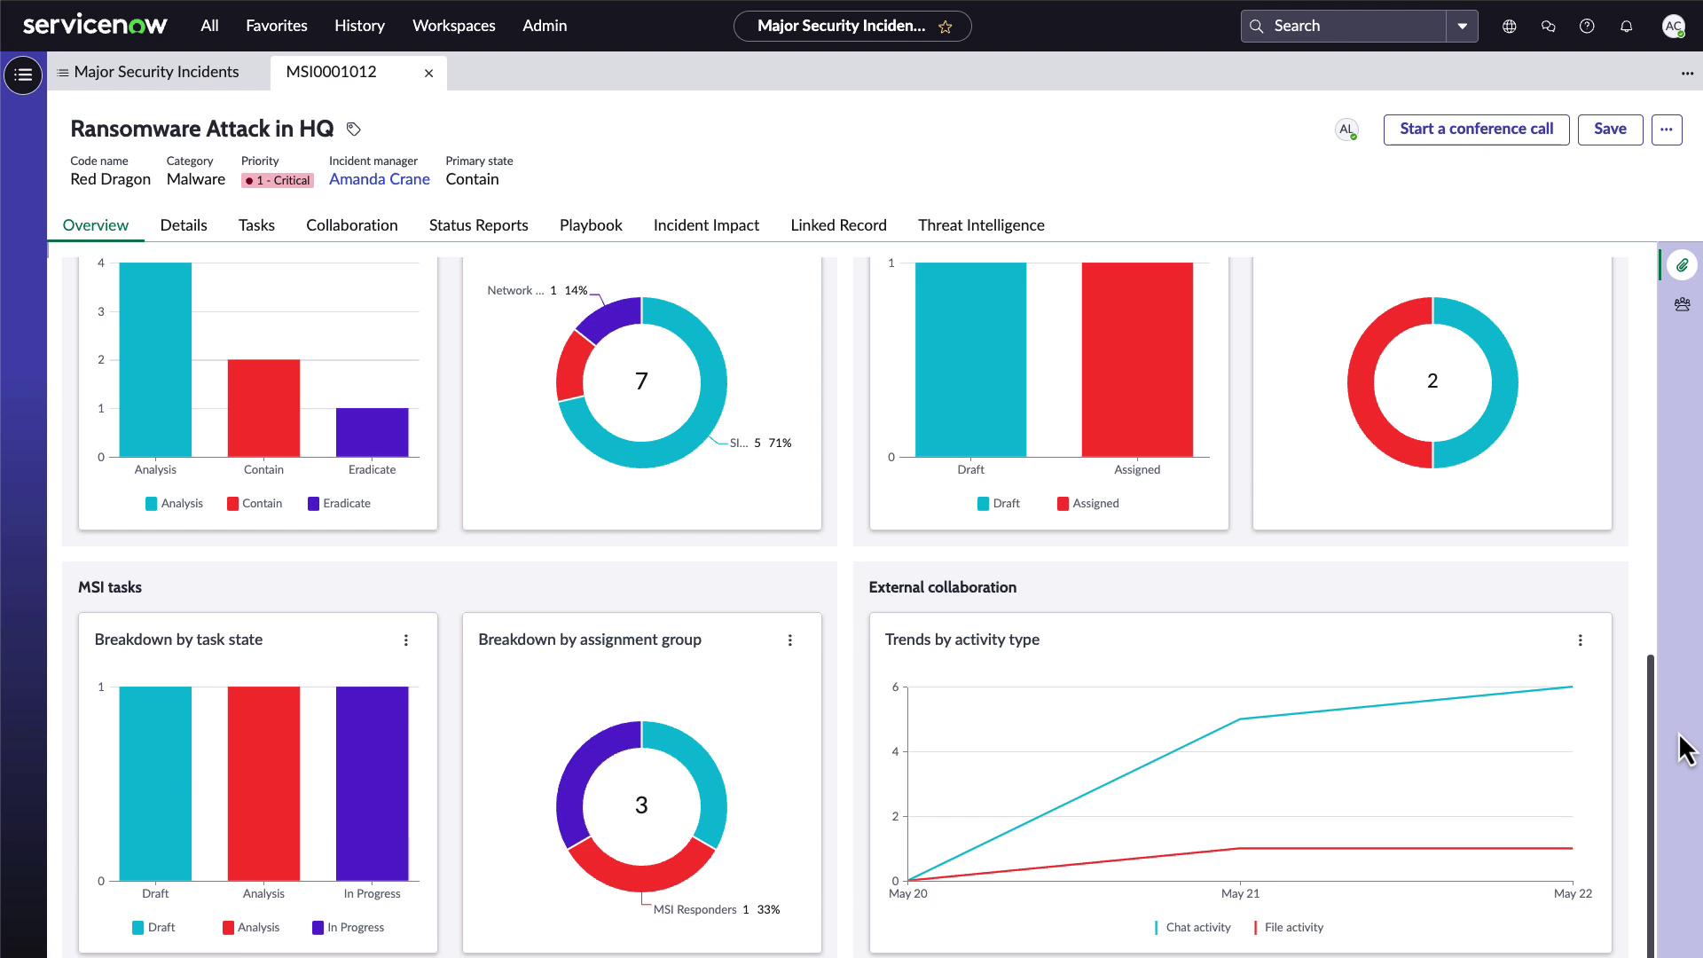
{"action": "left_click_drag", "start_coordinate": [1657, 717], "coordinate": [1678, 293]}
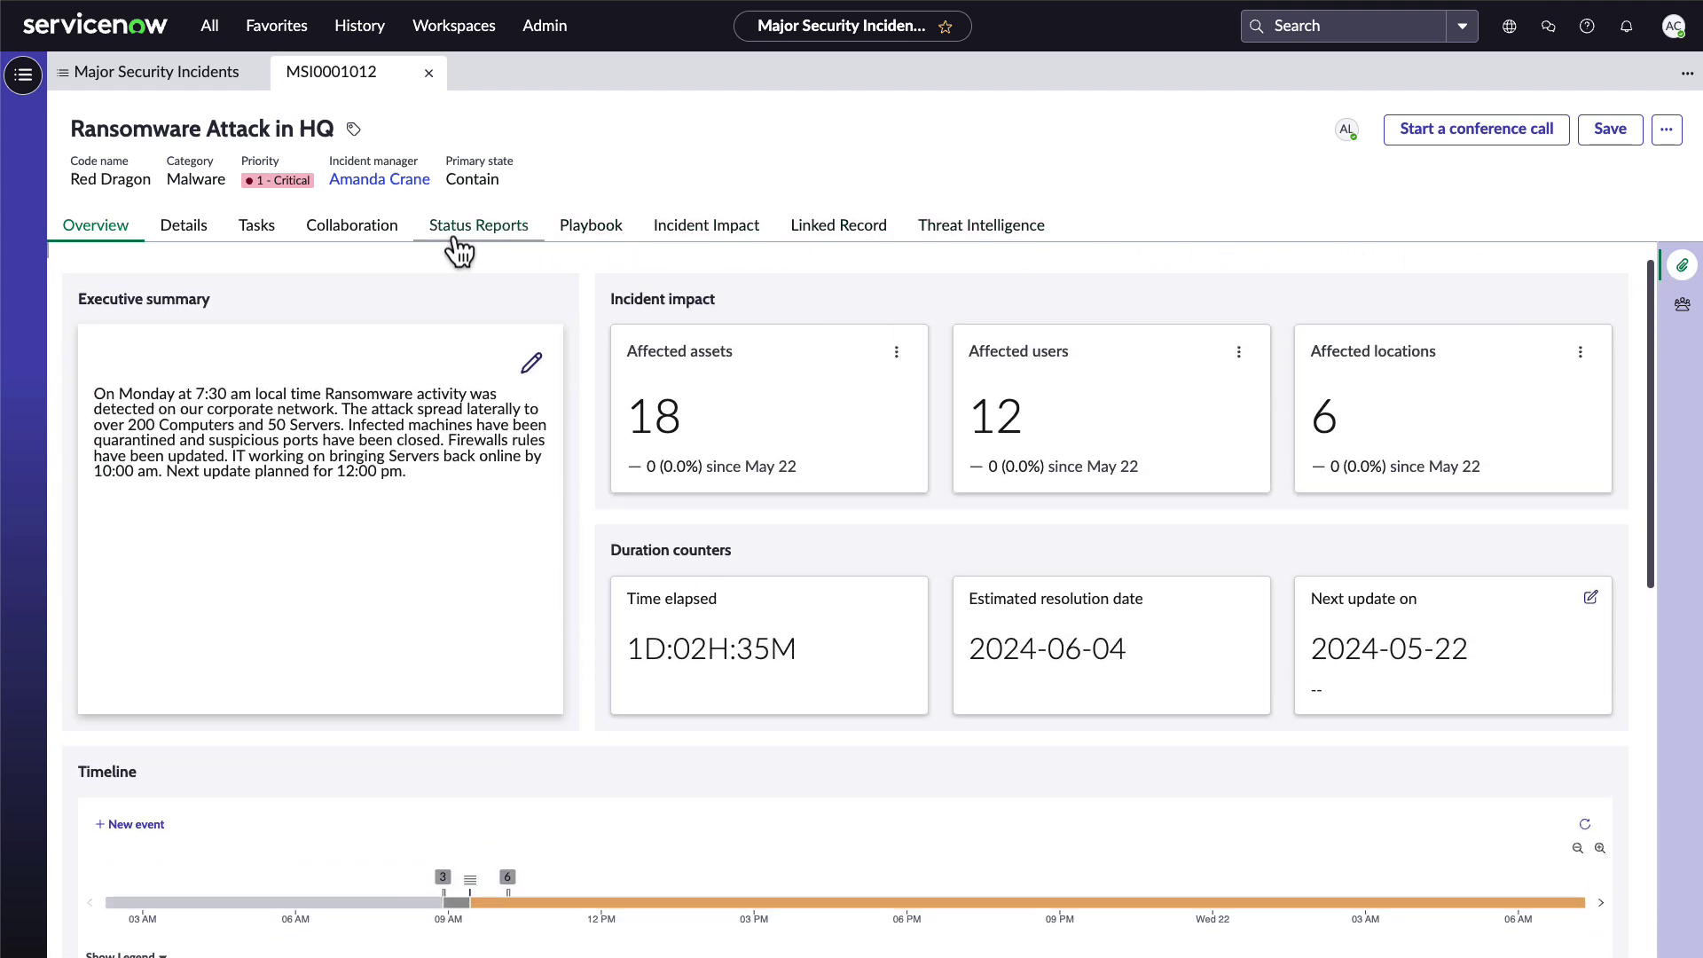
Show the incident's Collaboration area with its shared folders, activity and chat channels
{"action": "left_click", "coordinate": [398, 247]}
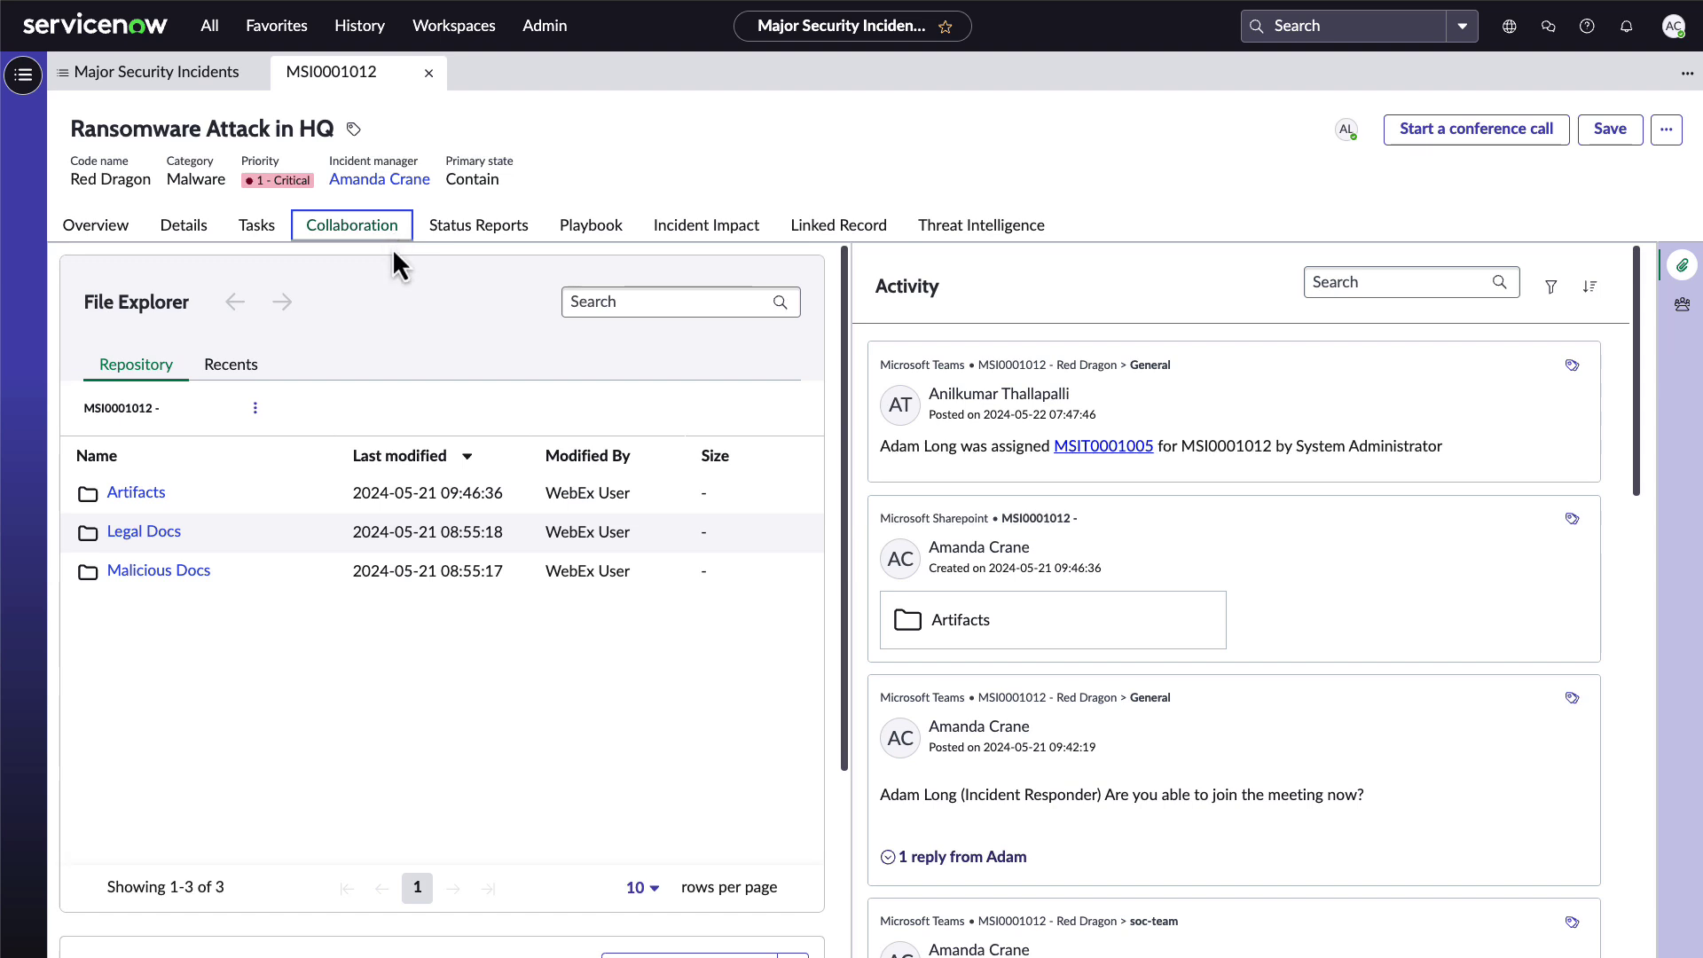
{"action": "mouse_move", "coordinate": [399, 572]}
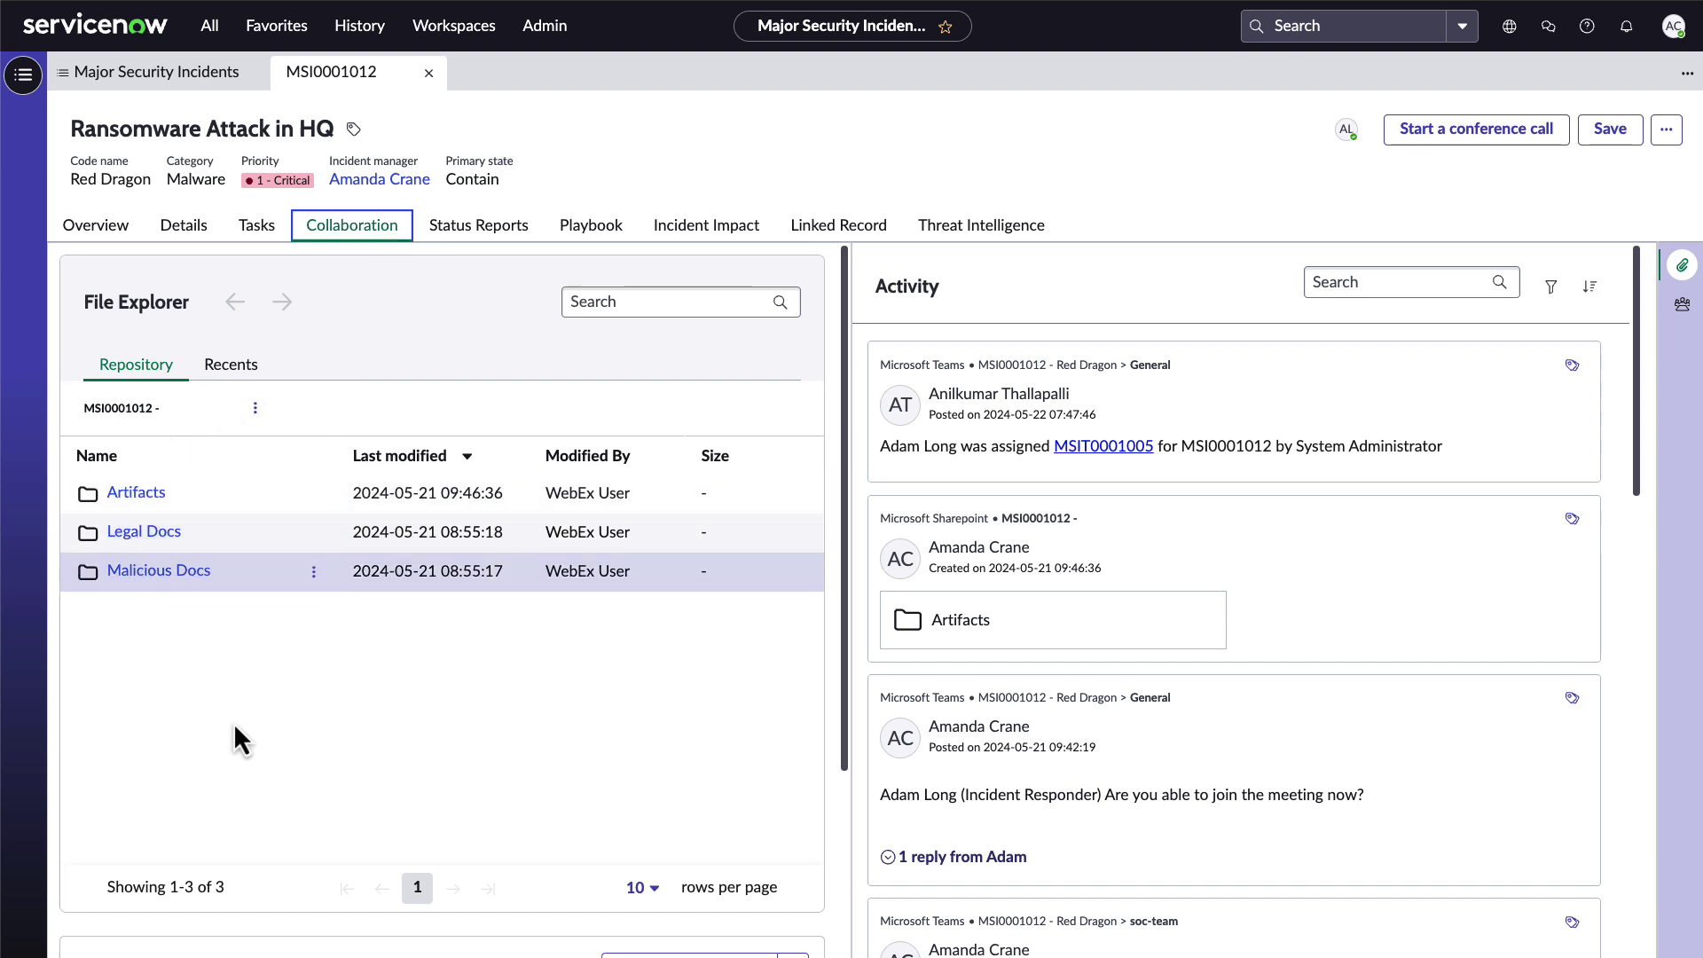
{"action": "scroll", "coordinate": [409, 750], "scroll_direction": "down", "scroll_amount": 1}
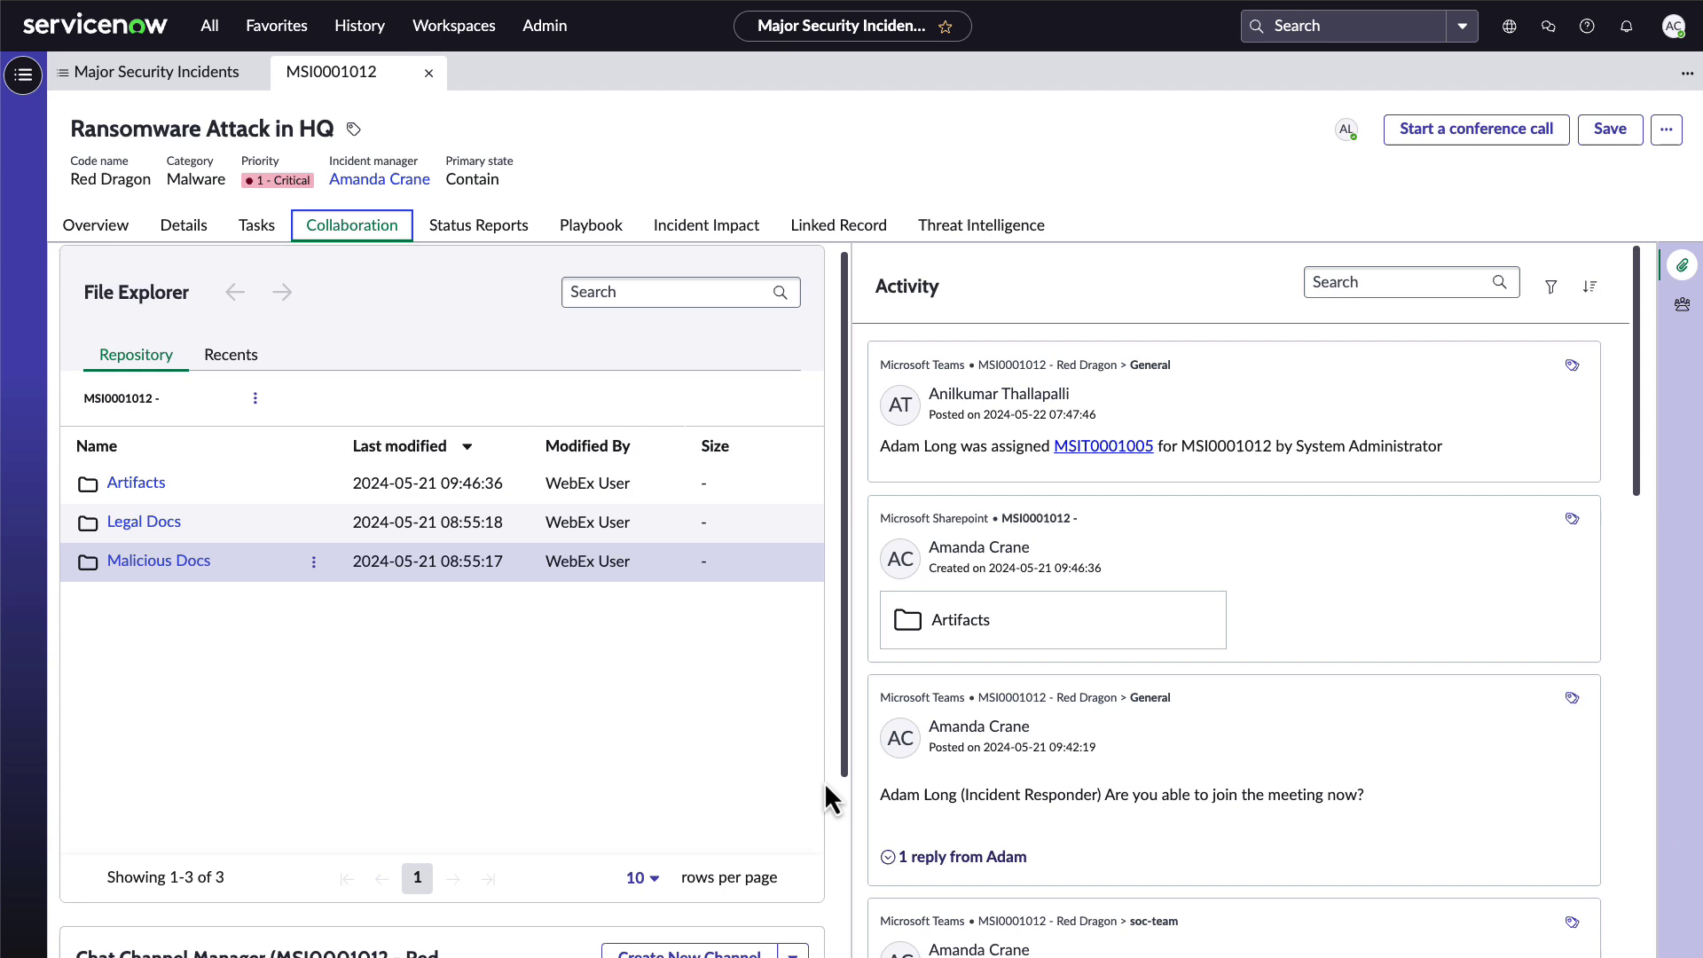
{"action": "left_click_drag", "start_coordinate": [842, 771], "coordinate": [853, 933]}
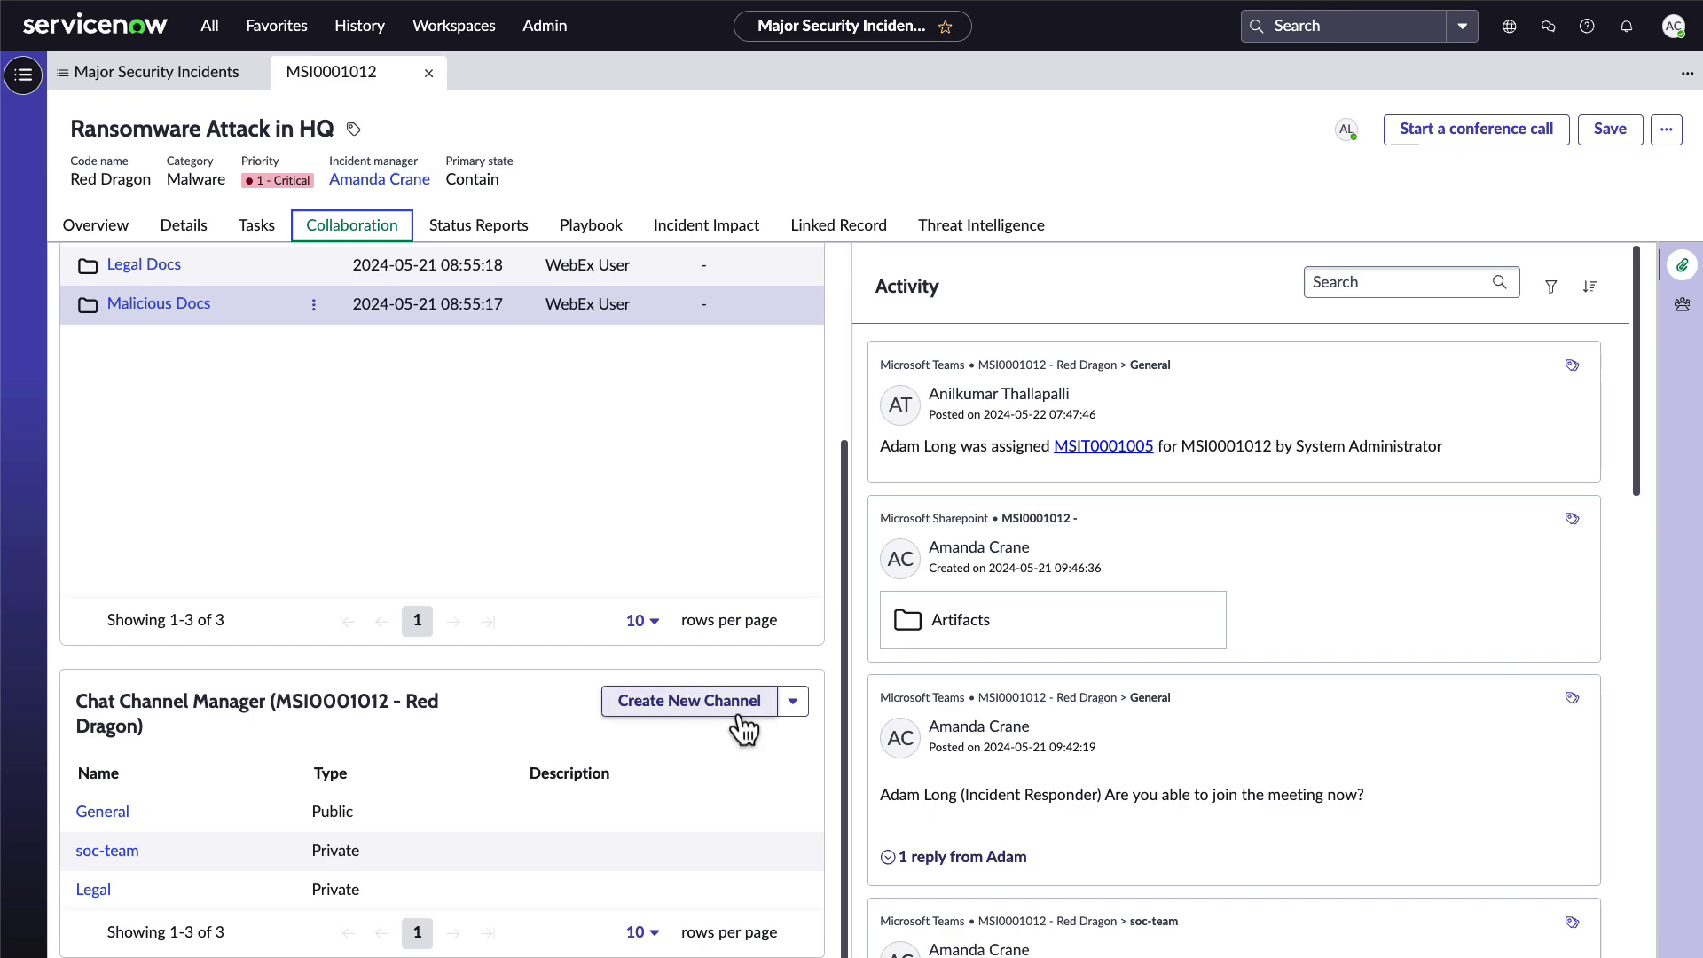
{"action": "left_click", "coordinate": [736, 708]}
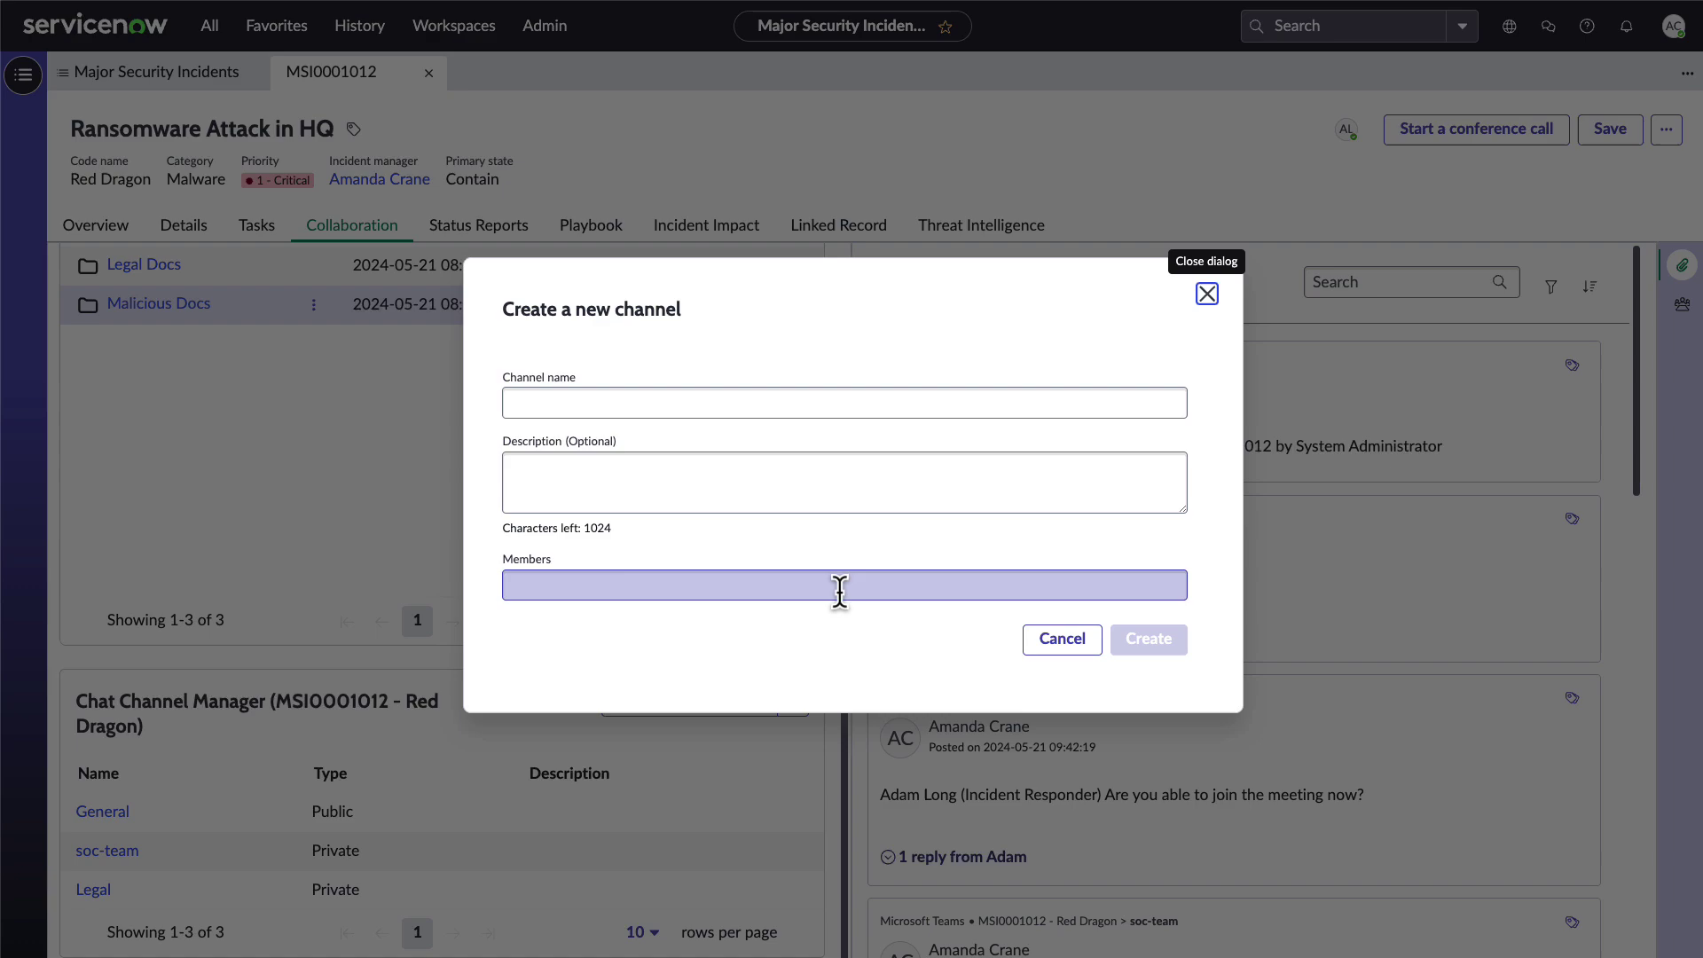
{"action": "left_click", "coordinate": [1067, 644]}
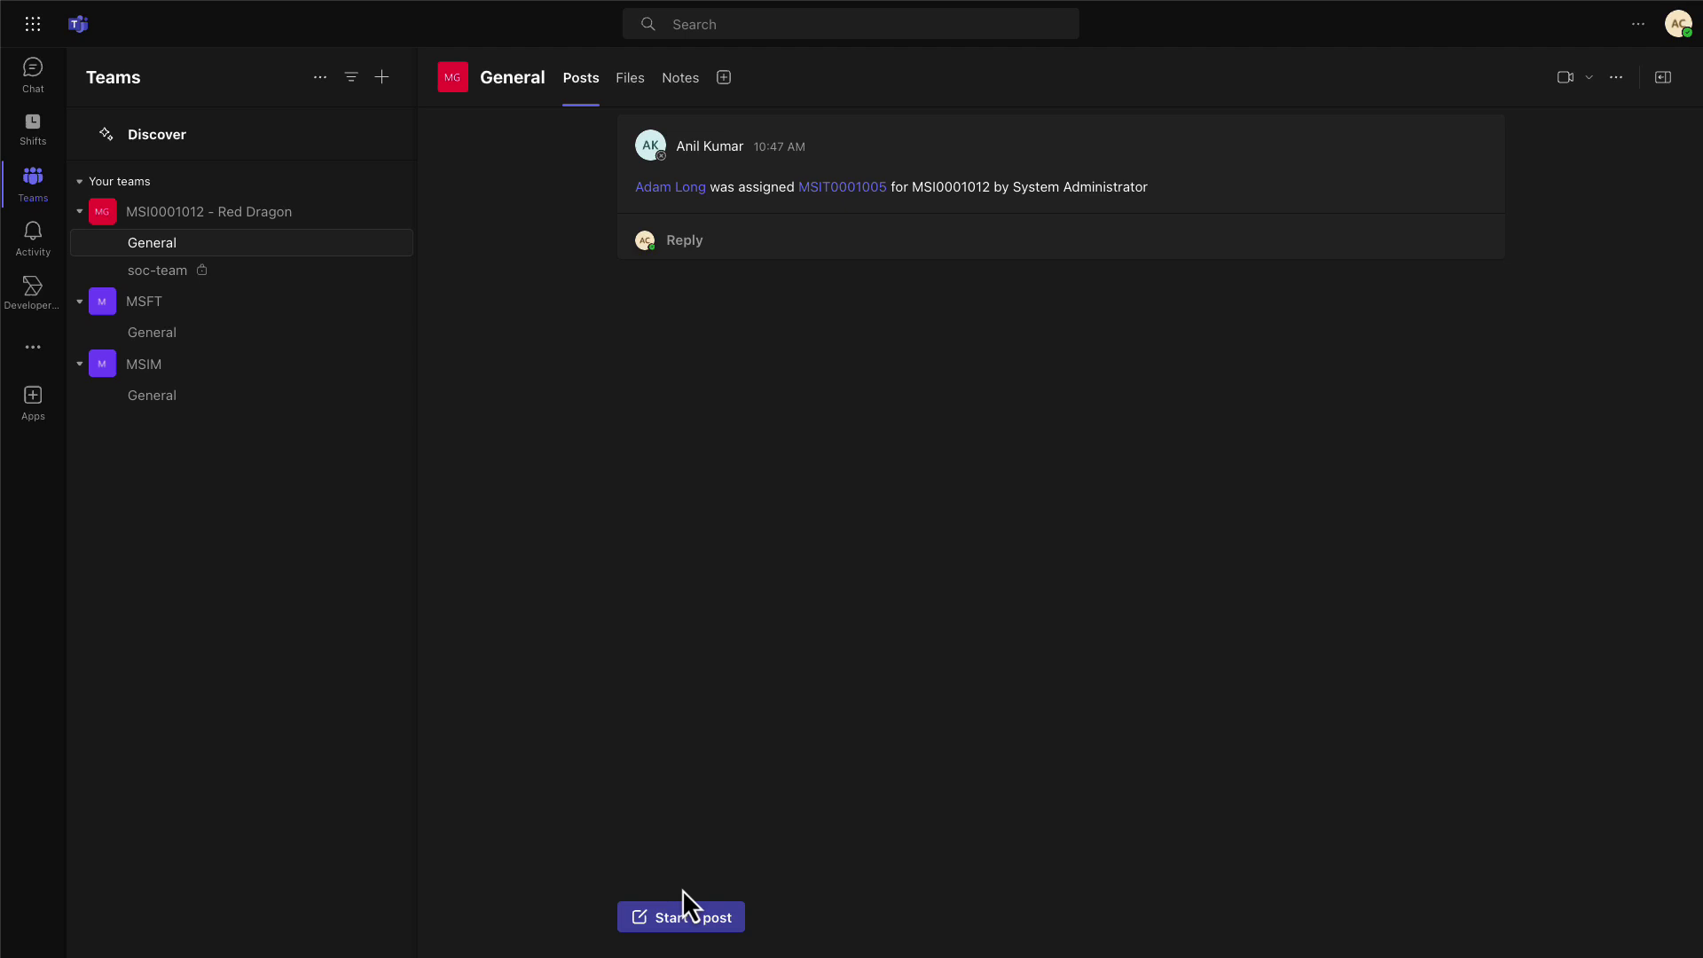
{"action": "left_click", "coordinate": [694, 923]}
{"action": "type", "text": "Hey"}
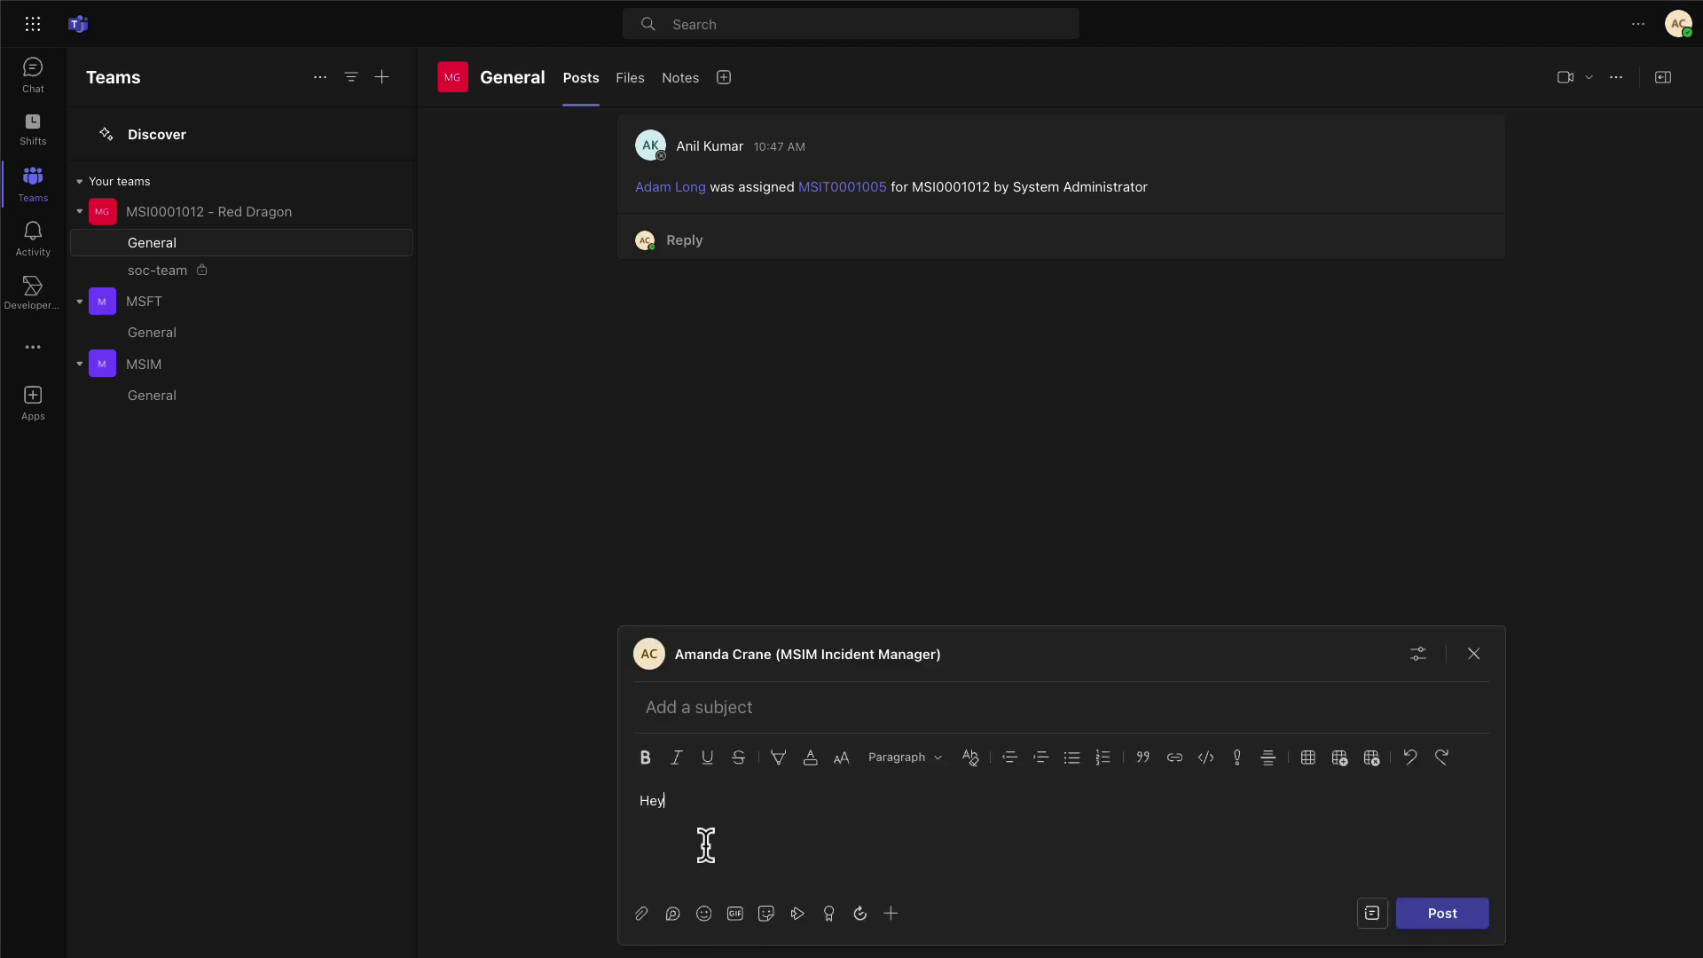
{"action": "type", "text": " @adam"}
{"action": "key", "text": "Return"}
{"action": "type", "text": "- Can "}
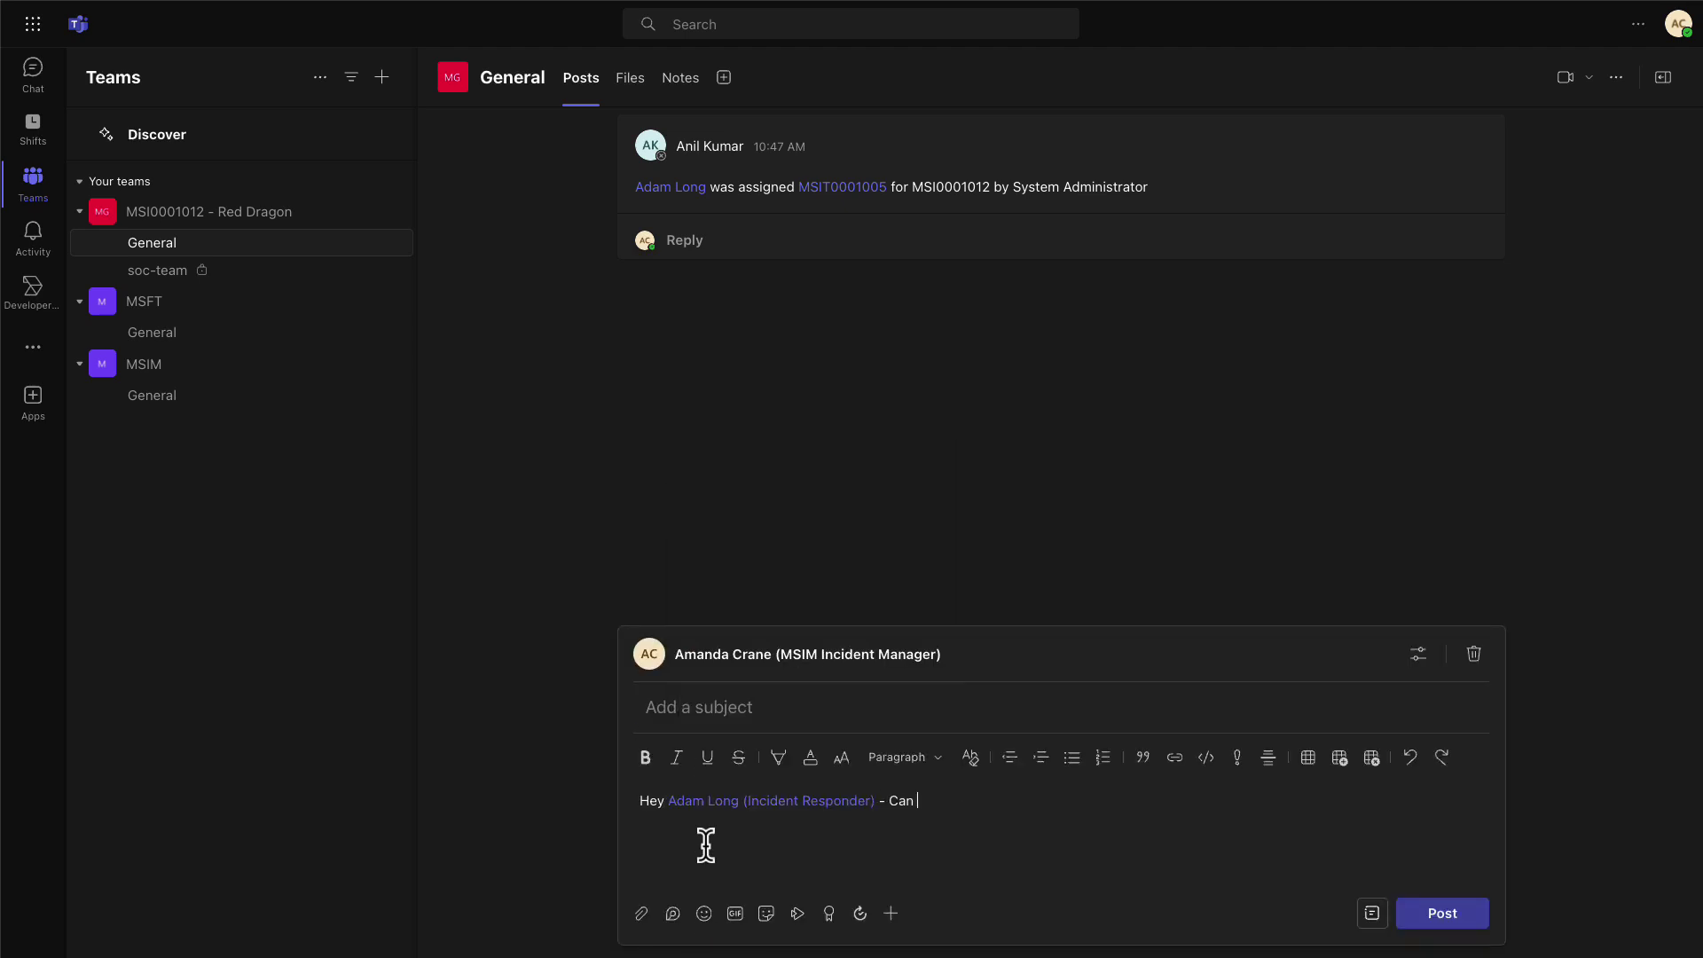
{"action": "type", "text": "you upload the log file as soon as"}
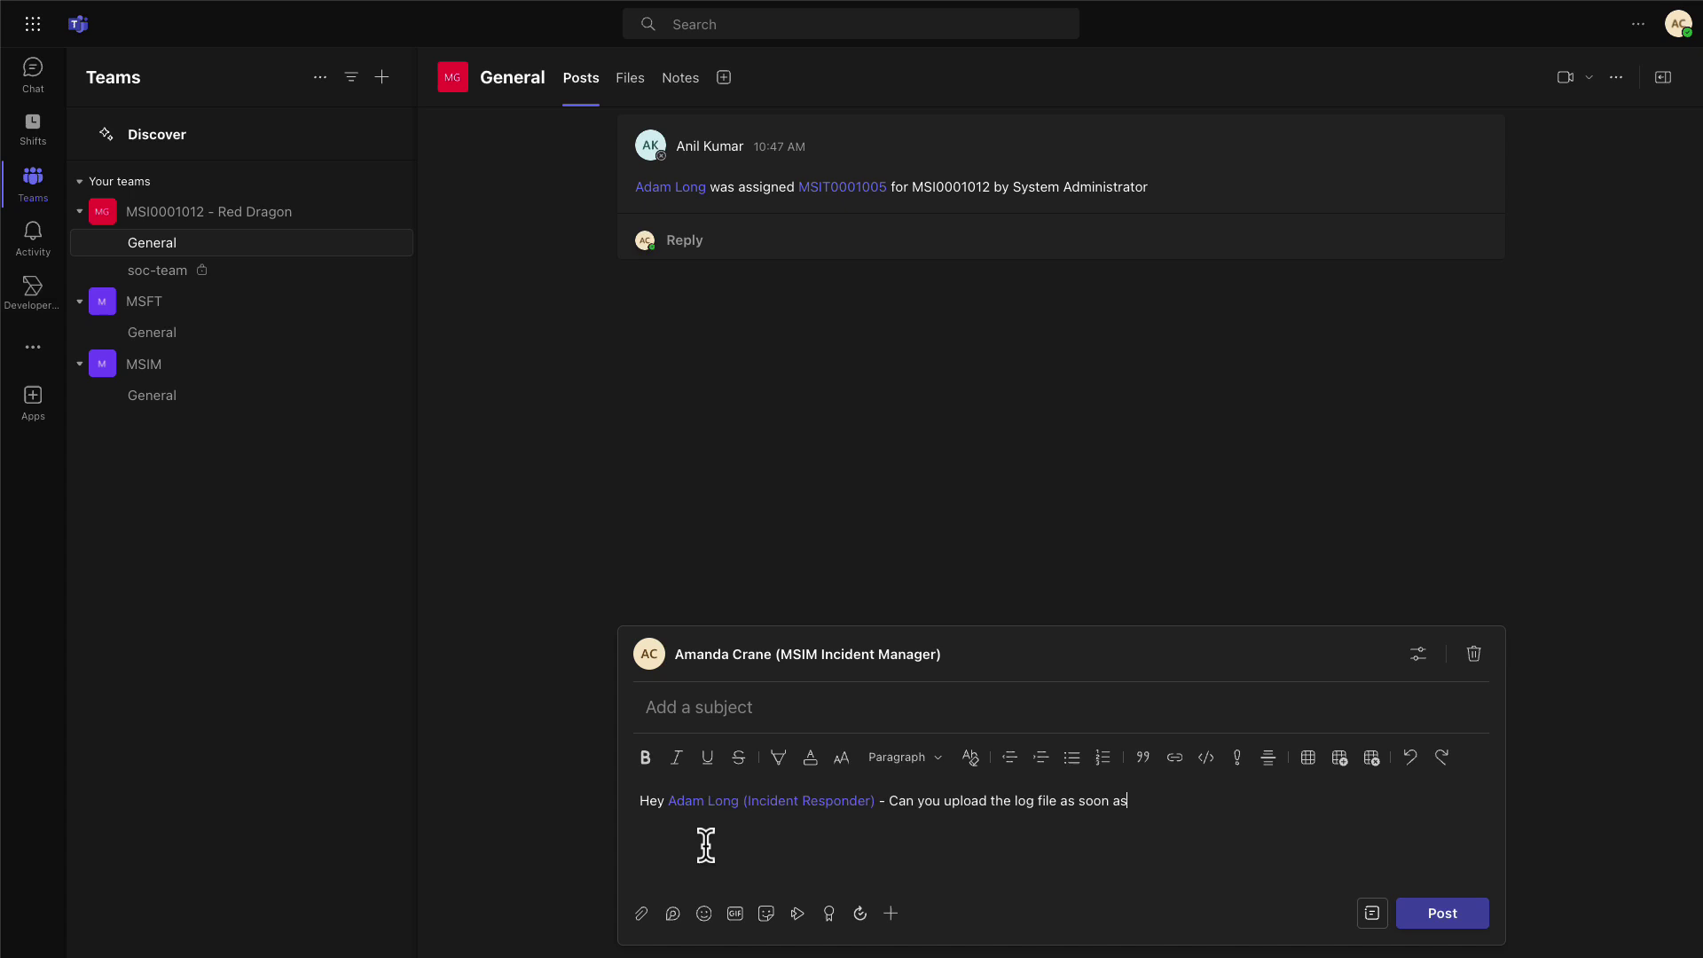
{"action": "type", "text": " possible?"}
{"action": "key", "text": "Return"}
{"action": "left_click", "coordinate": [1438, 917]}
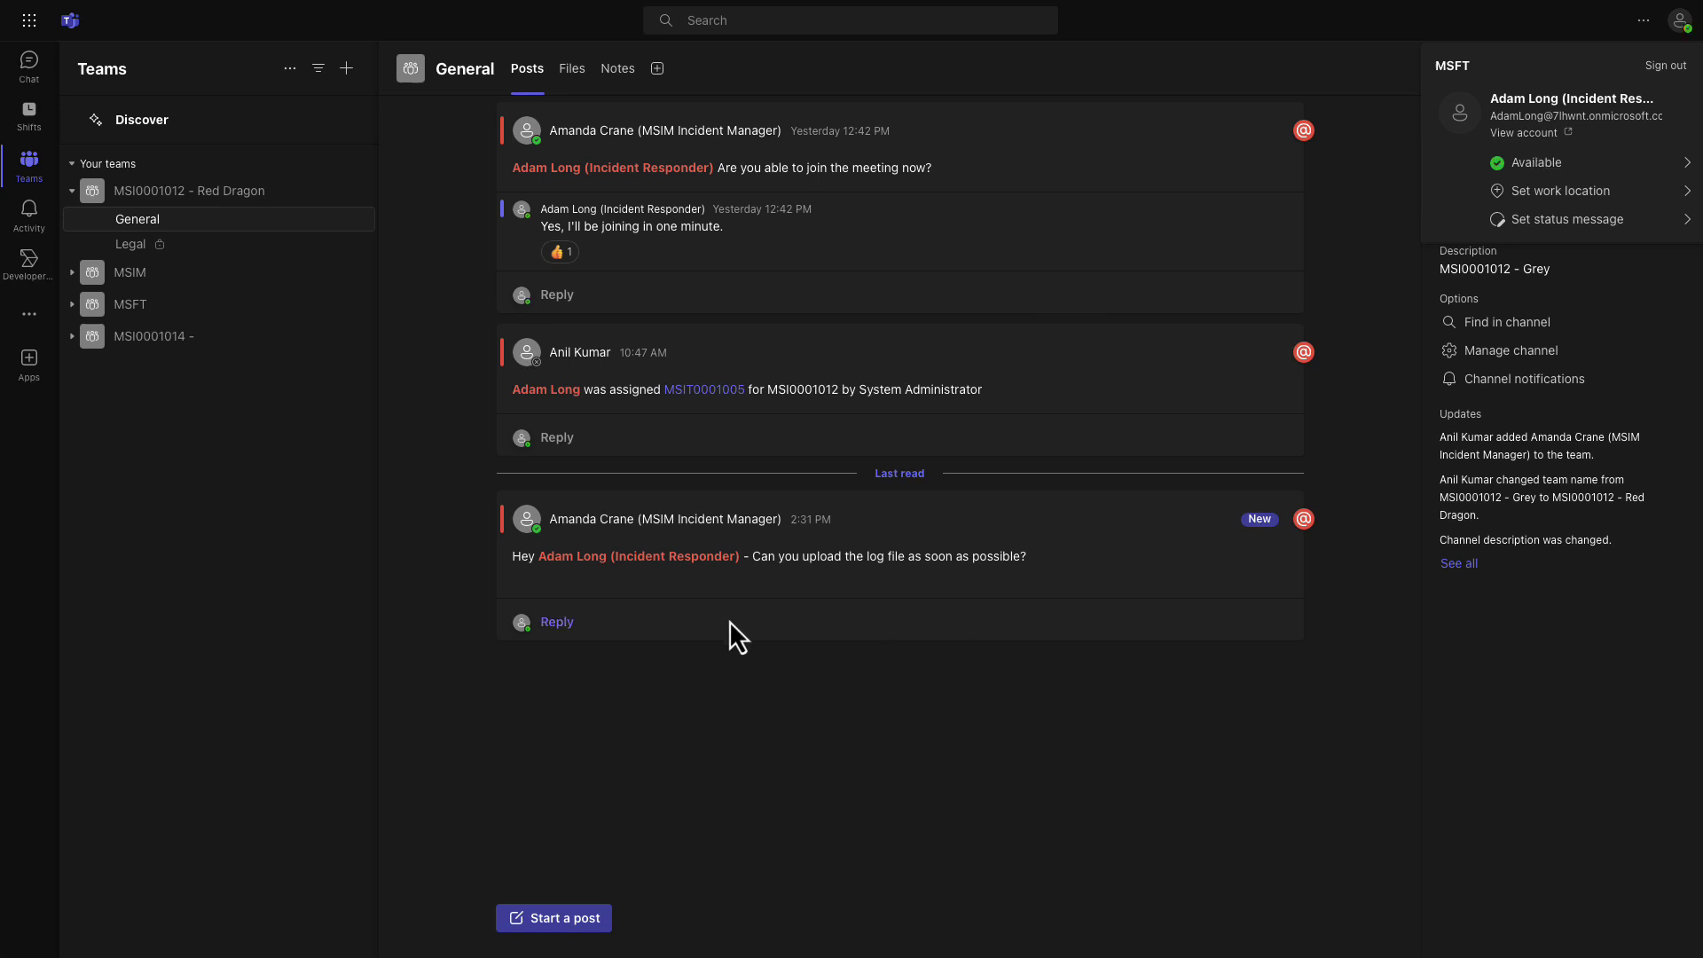
{"action": "left_click", "coordinate": [593, 624]}
{"action": "type", "text": "Sure thing!"}
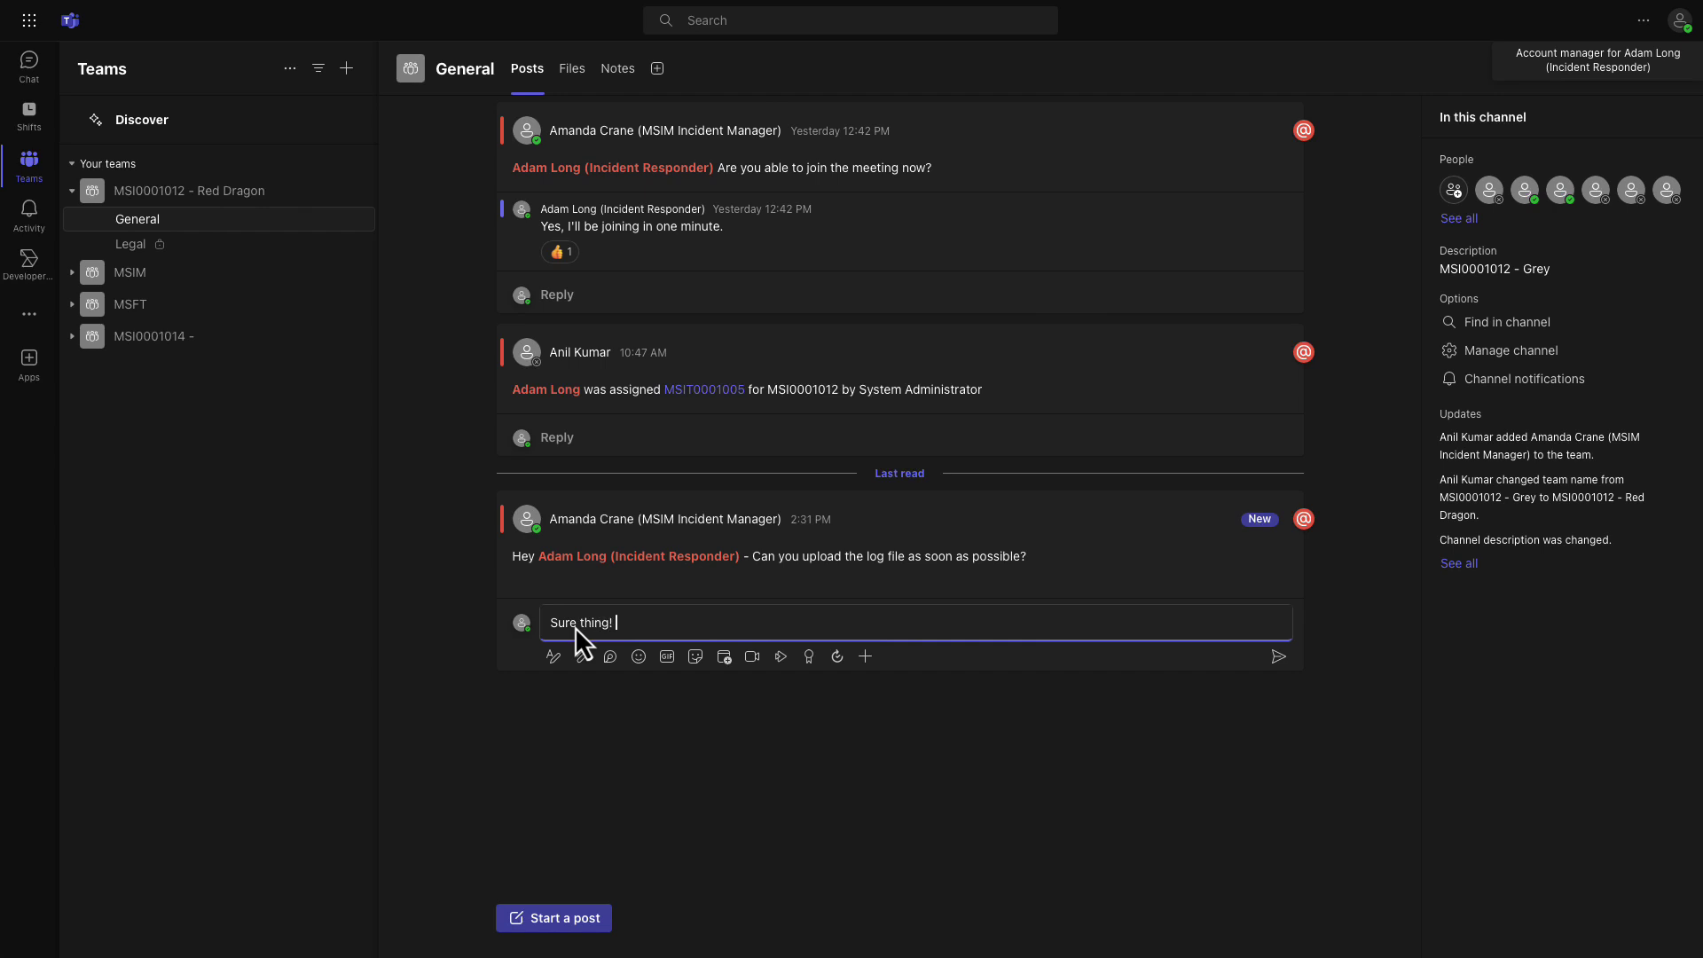
{"action": "type", "text": "Uploading"}
{"action": "type", "text": " the file now."}
{"action": "key", "text": "Return"}
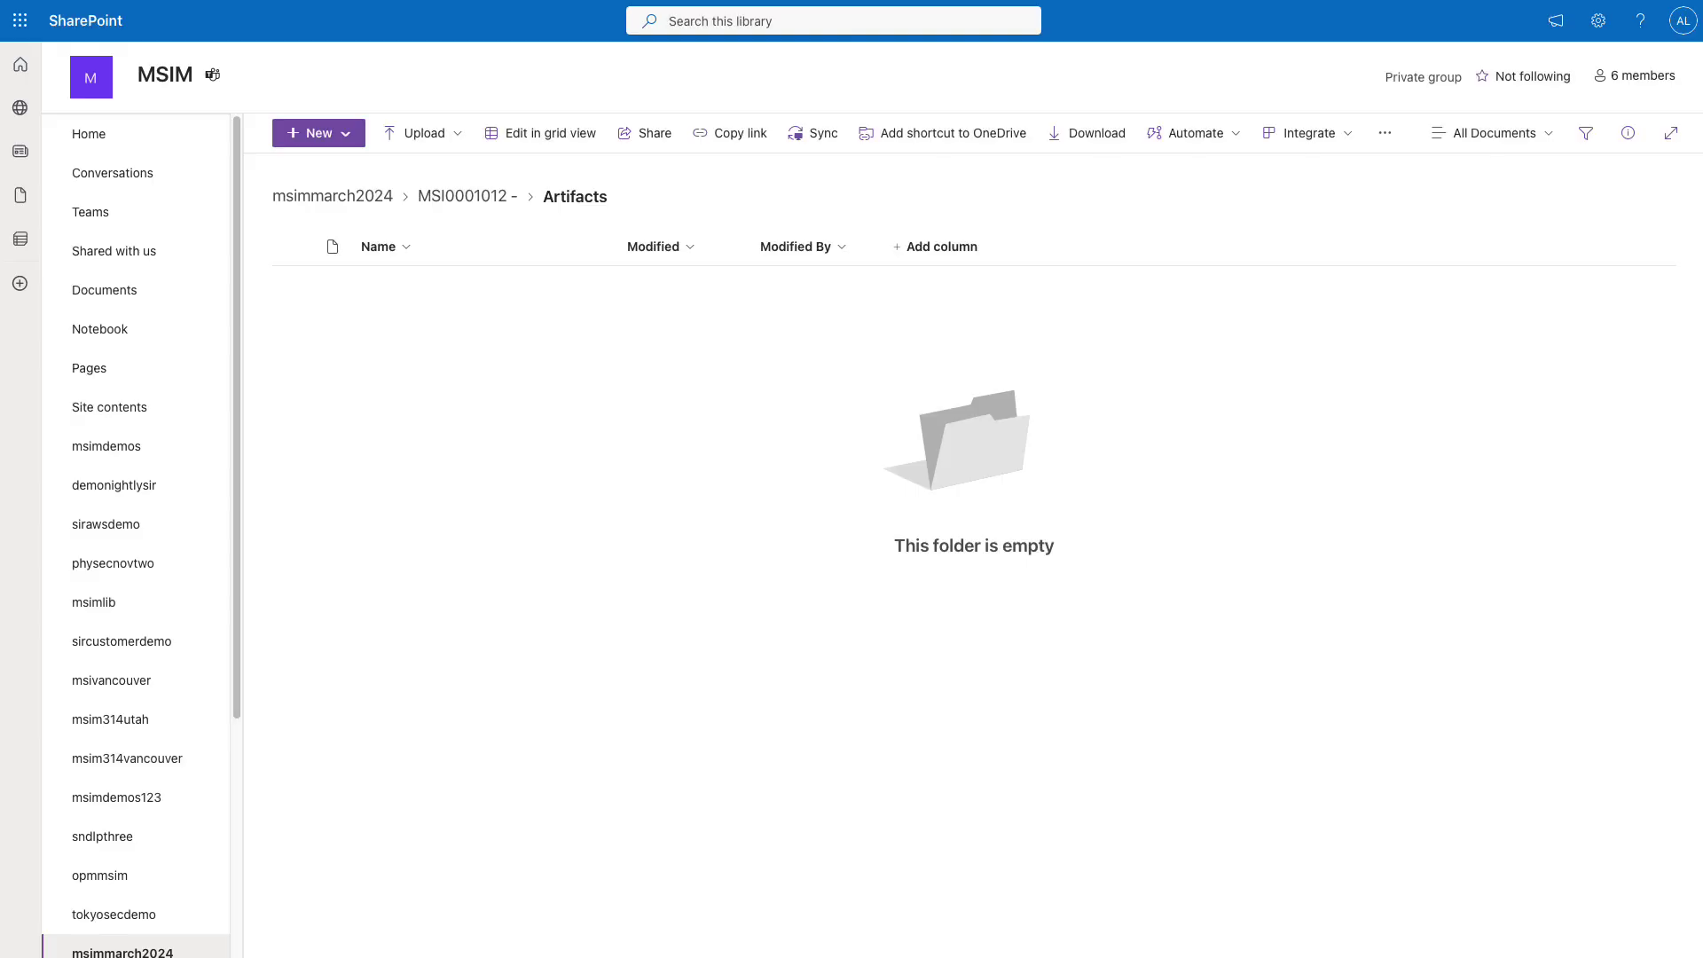
Drag MSI0001012 log file.json from the desktop into the SharePoint Artifacts folder
{"action": "left_click_drag", "start_coordinate": [1689, 464], "coordinate": [966, 370]}
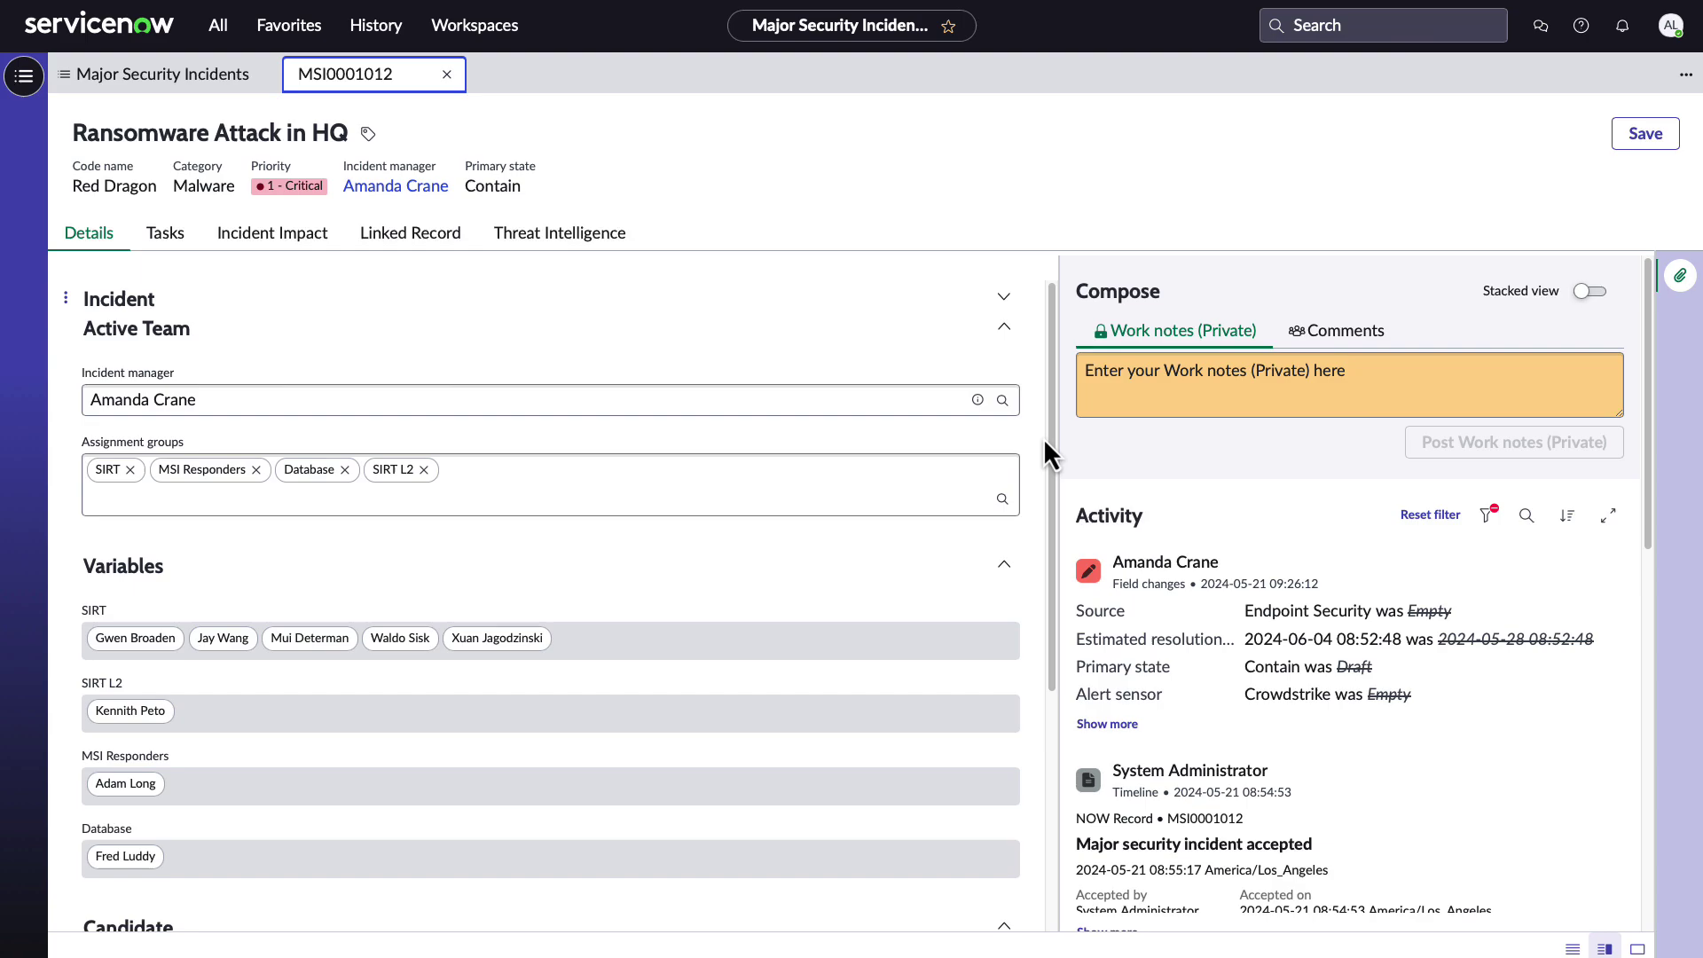
{"action": "left_click_drag", "start_coordinate": [1049, 446], "coordinate": [1056, 681]}
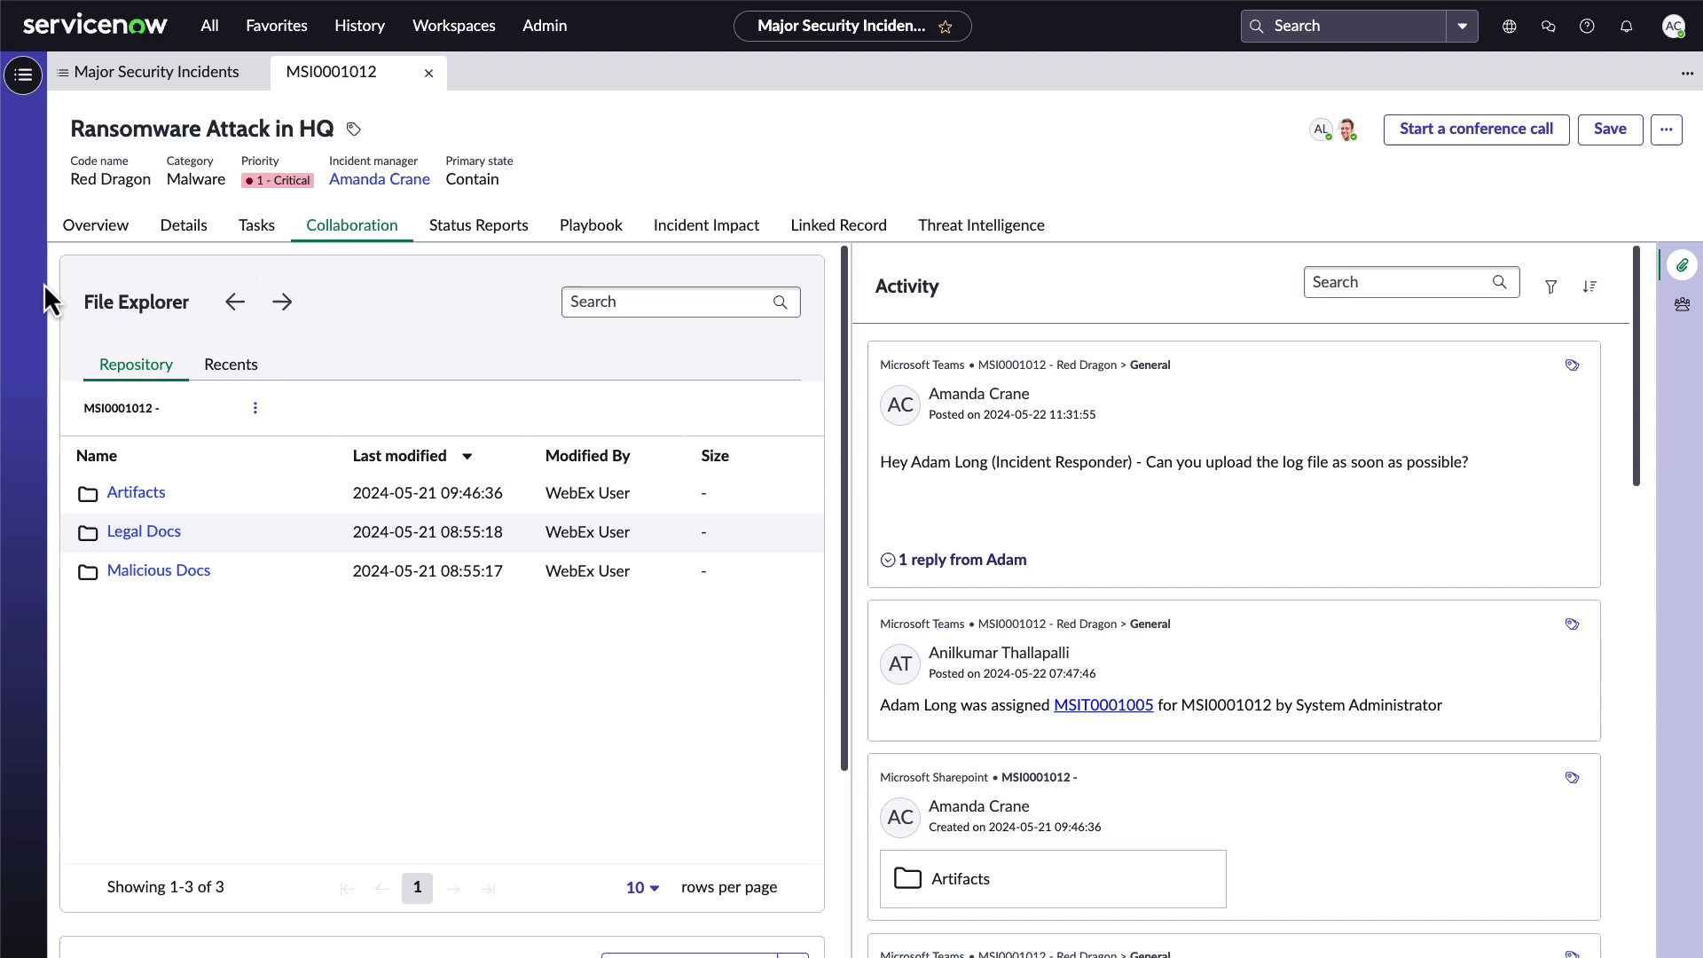
Search the incident's file repository for 'log' to find MSI0001012 log file.json
{"action": "left_click", "coordinate": [600, 303]}
{"action": "type", "text": "l"}
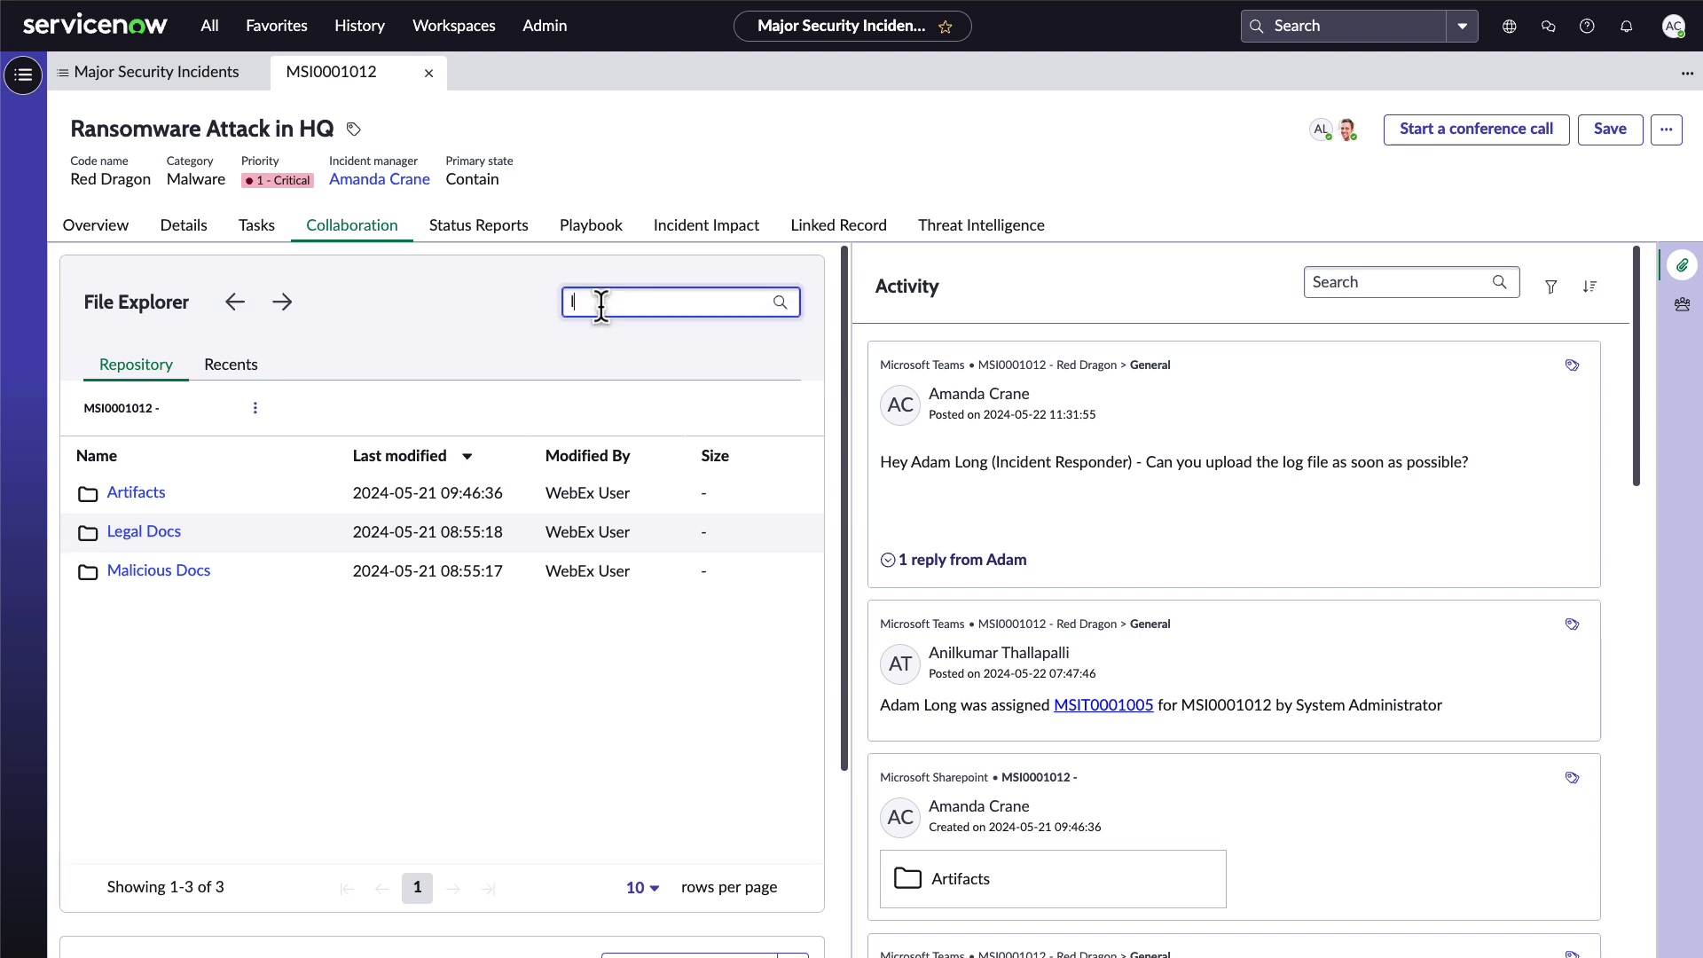
{"action": "type", "text": "og"}
{"action": "key", "text": "Return"}
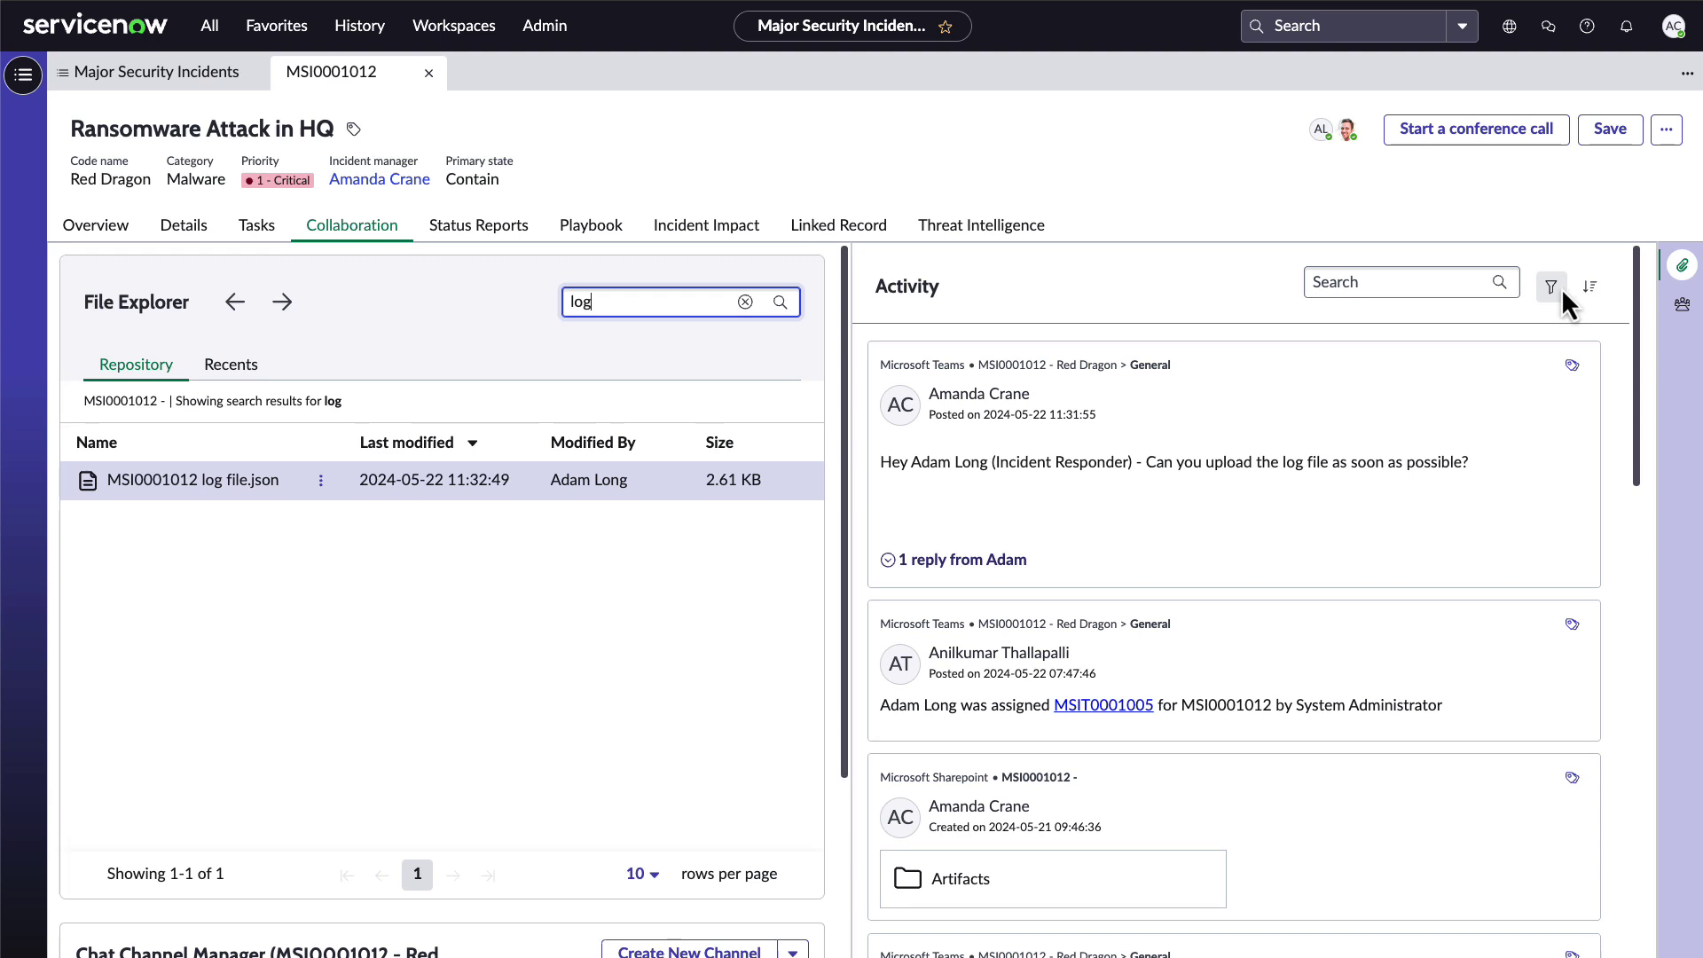
{"action": "left_click", "coordinate": [1552, 287]}
{"action": "left_click", "coordinate": [1447, 380]}
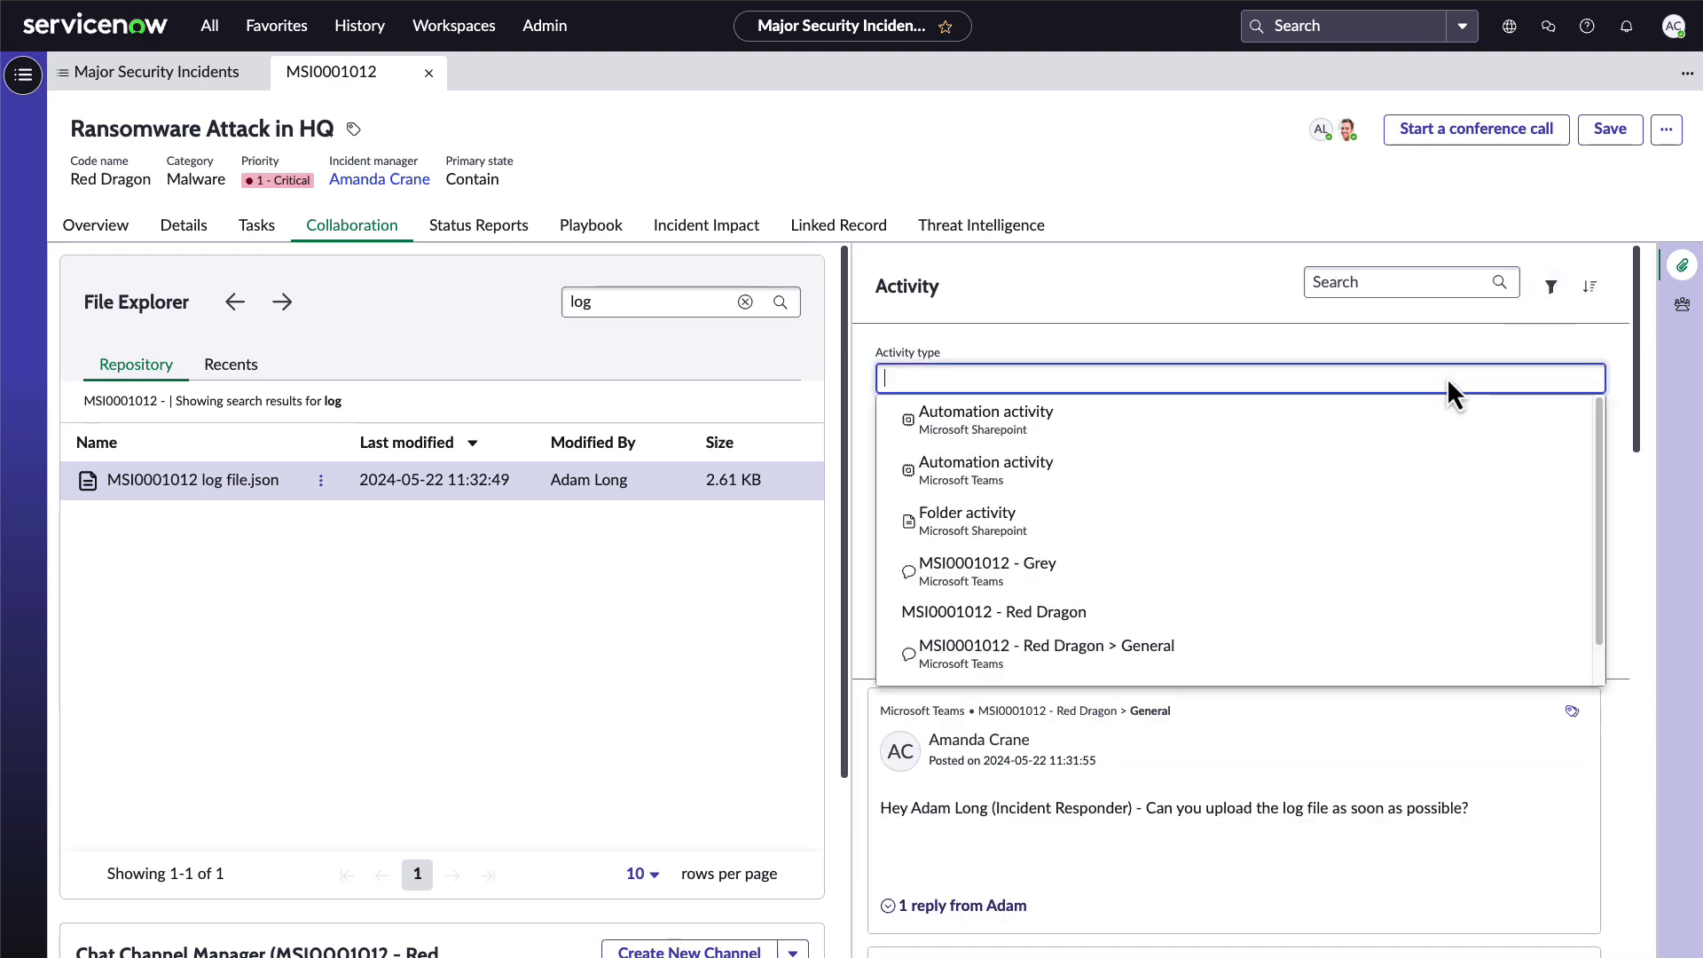
{"action": "left_click", "coordinate": [1447, 379]}
{"action": "left_click", "coordinate": [1435, 453]}
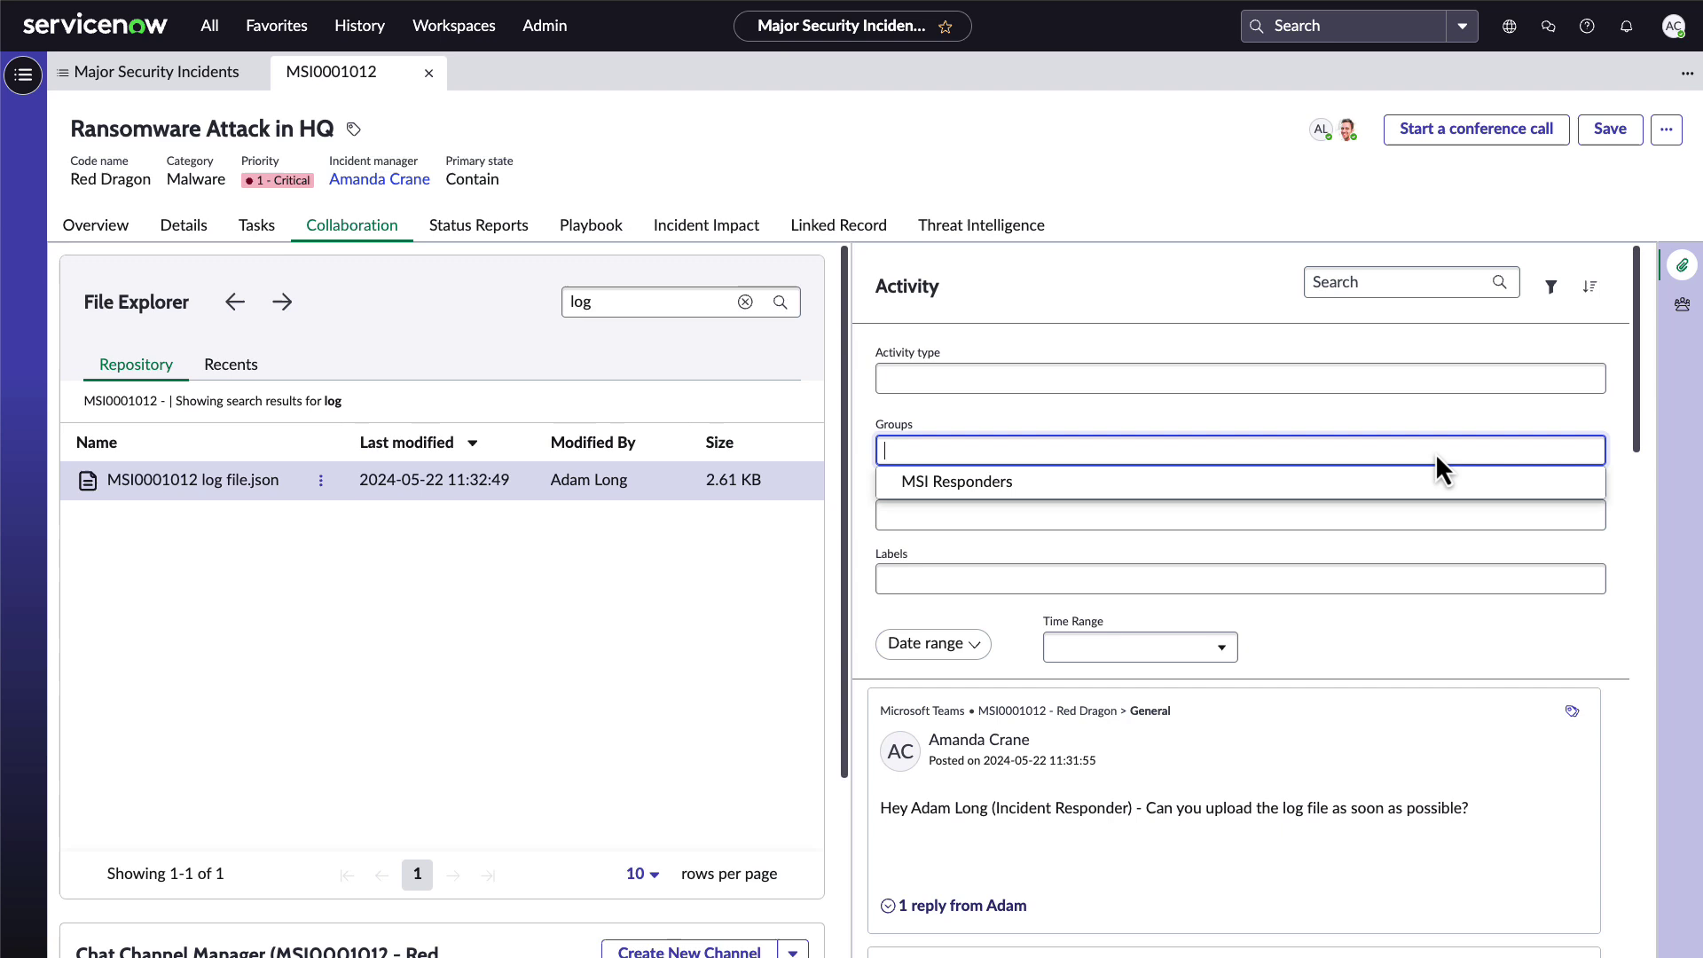
{"action": "left_click", "coordinate": [1421, 520]}
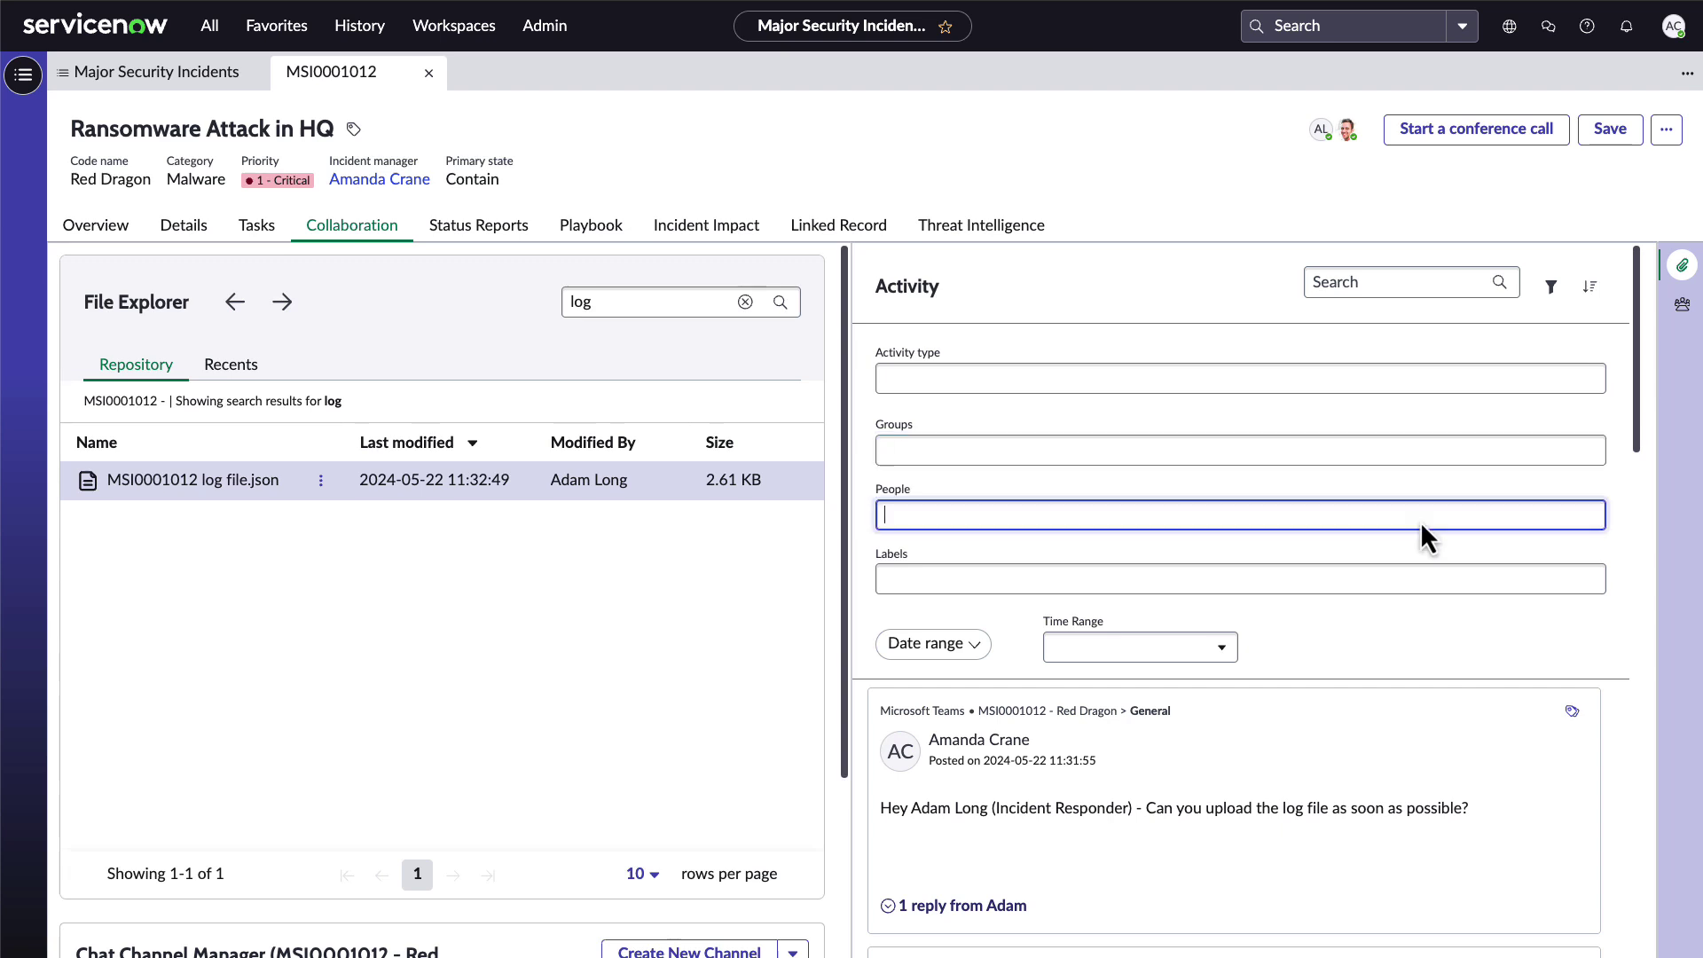
{"action": "left_click", "coordinate": [1385, 586]}
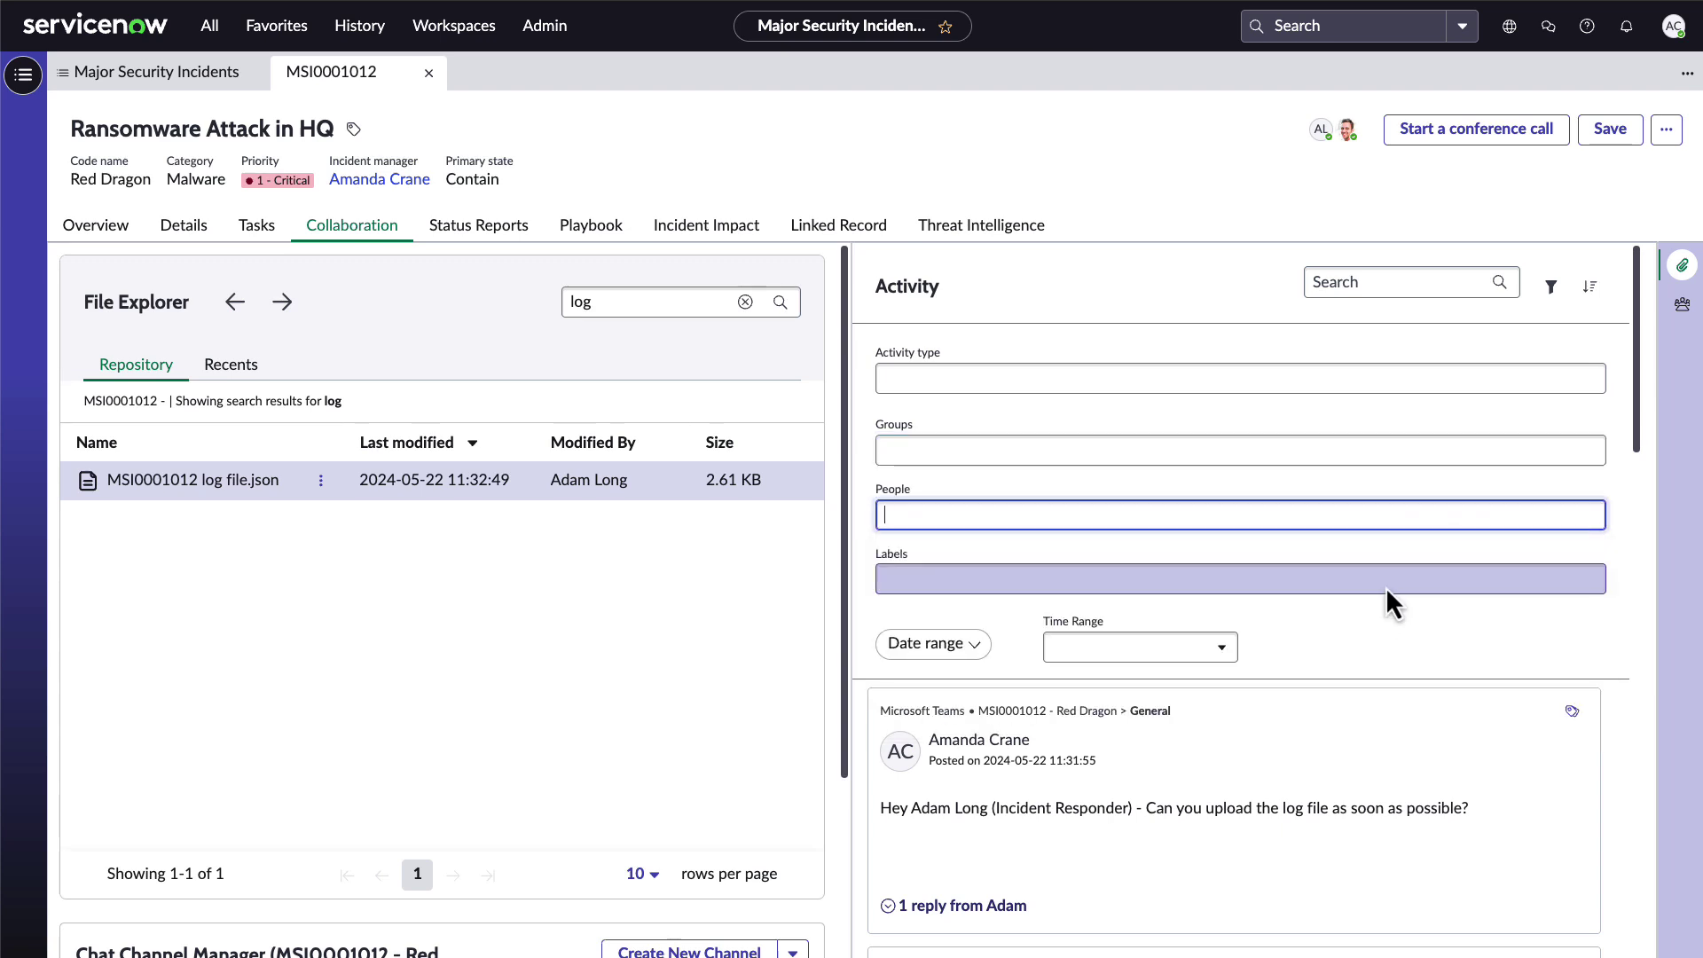
{"action": "left_click", "coordinate": [1353, 524]}
{"action": "left_click", "coordinate": [1314, 562]}
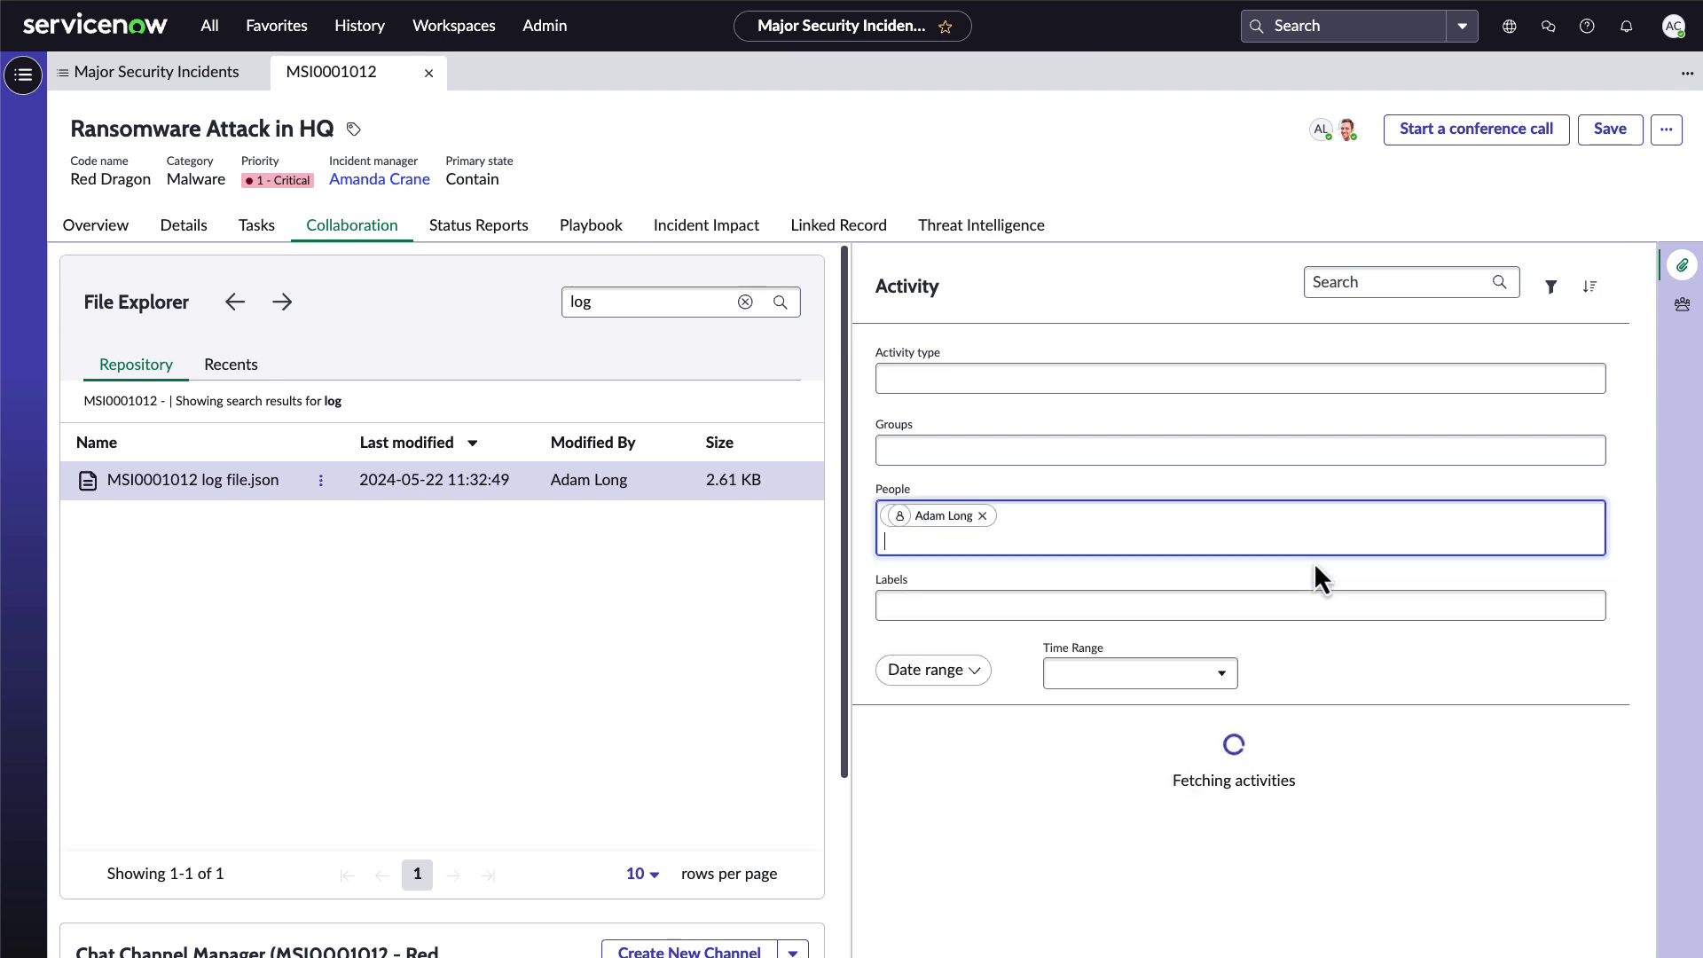
{"action": "scroll", "coordinate": [1437, 691], "scroll_direction": "down", "scroll_amount": 2}
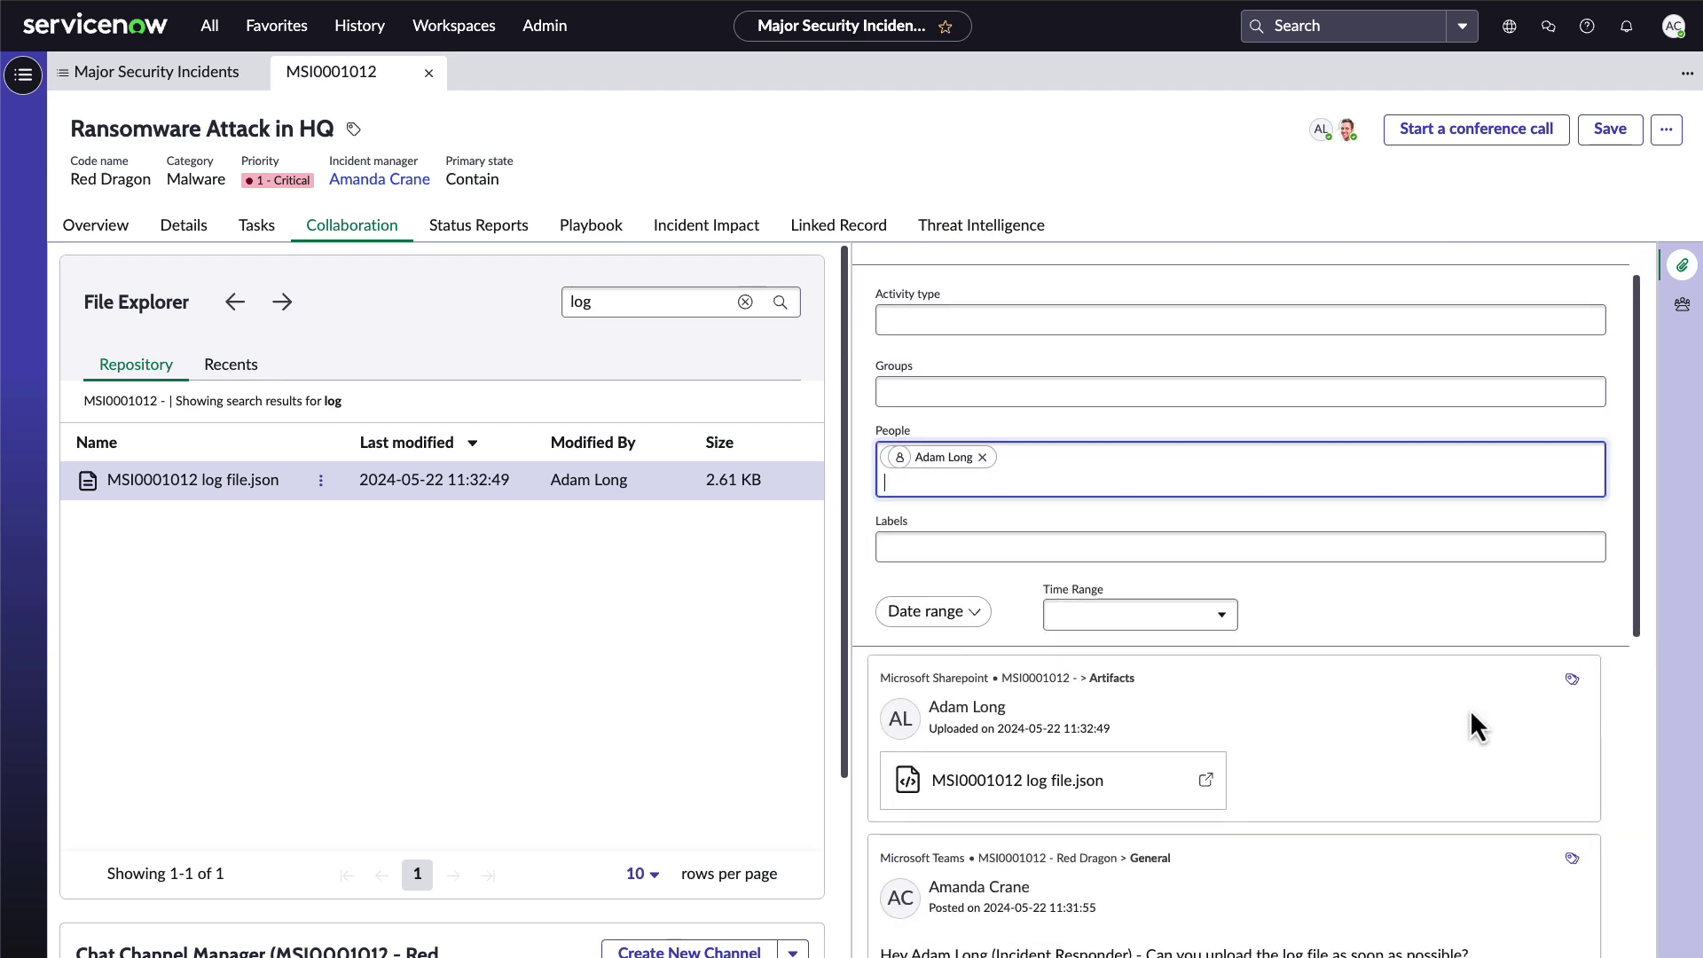
{"action": "scroll", "coordinate": [1472, 712], "scroll_direction": "down", "scroll_amount": 2}
{"action": "scroll", "coordinate": [1471, 713], "scroll_direction": "down", "scroll_amount": 2}
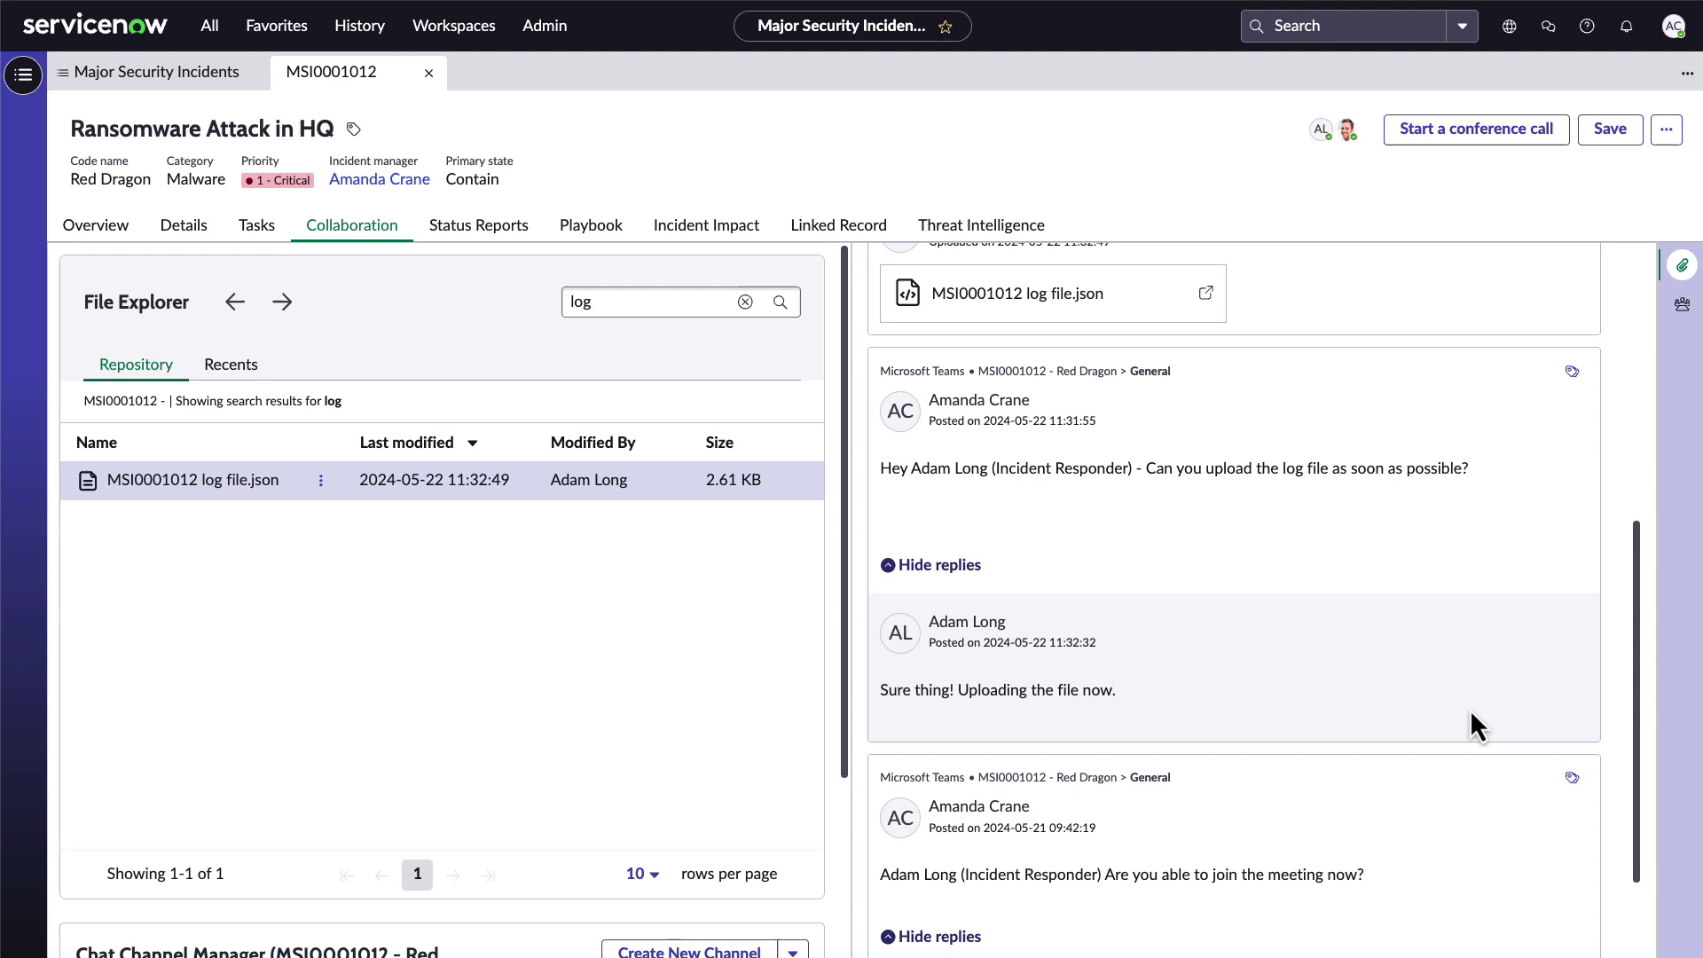
{"action": "scroll", "coordinate": [1470, 712], "scroll_direction": "up", "scroll_amount": 2}
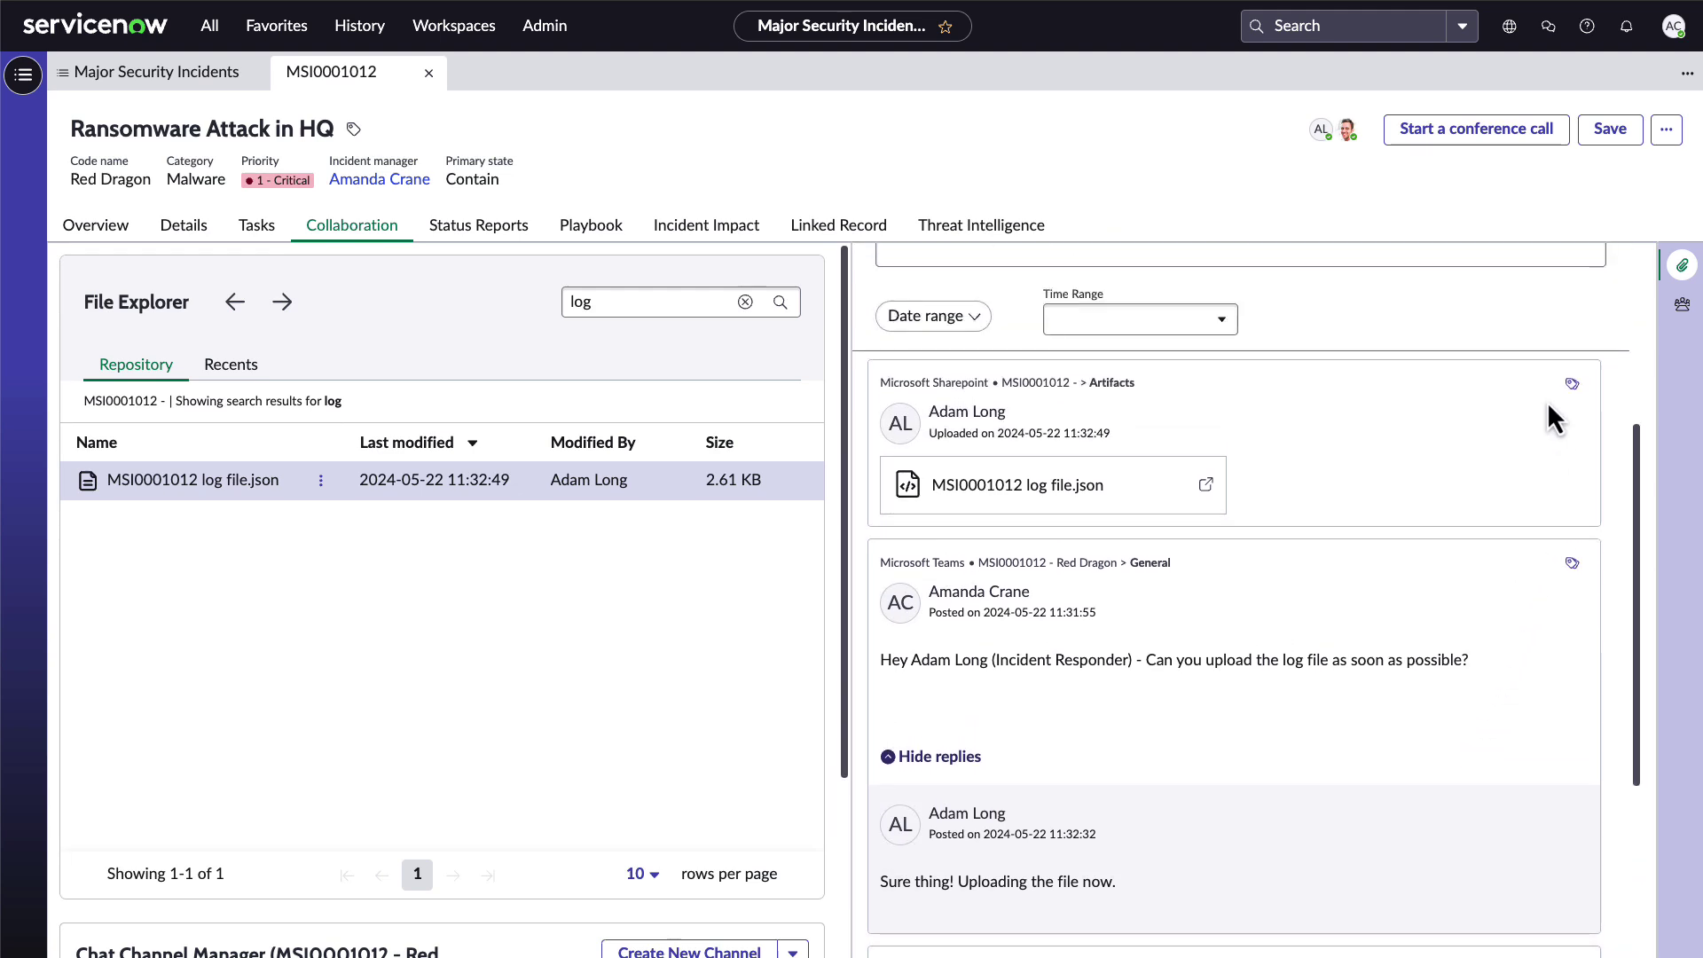
{"action": "left_click", "coordinate": [1572, 384]}
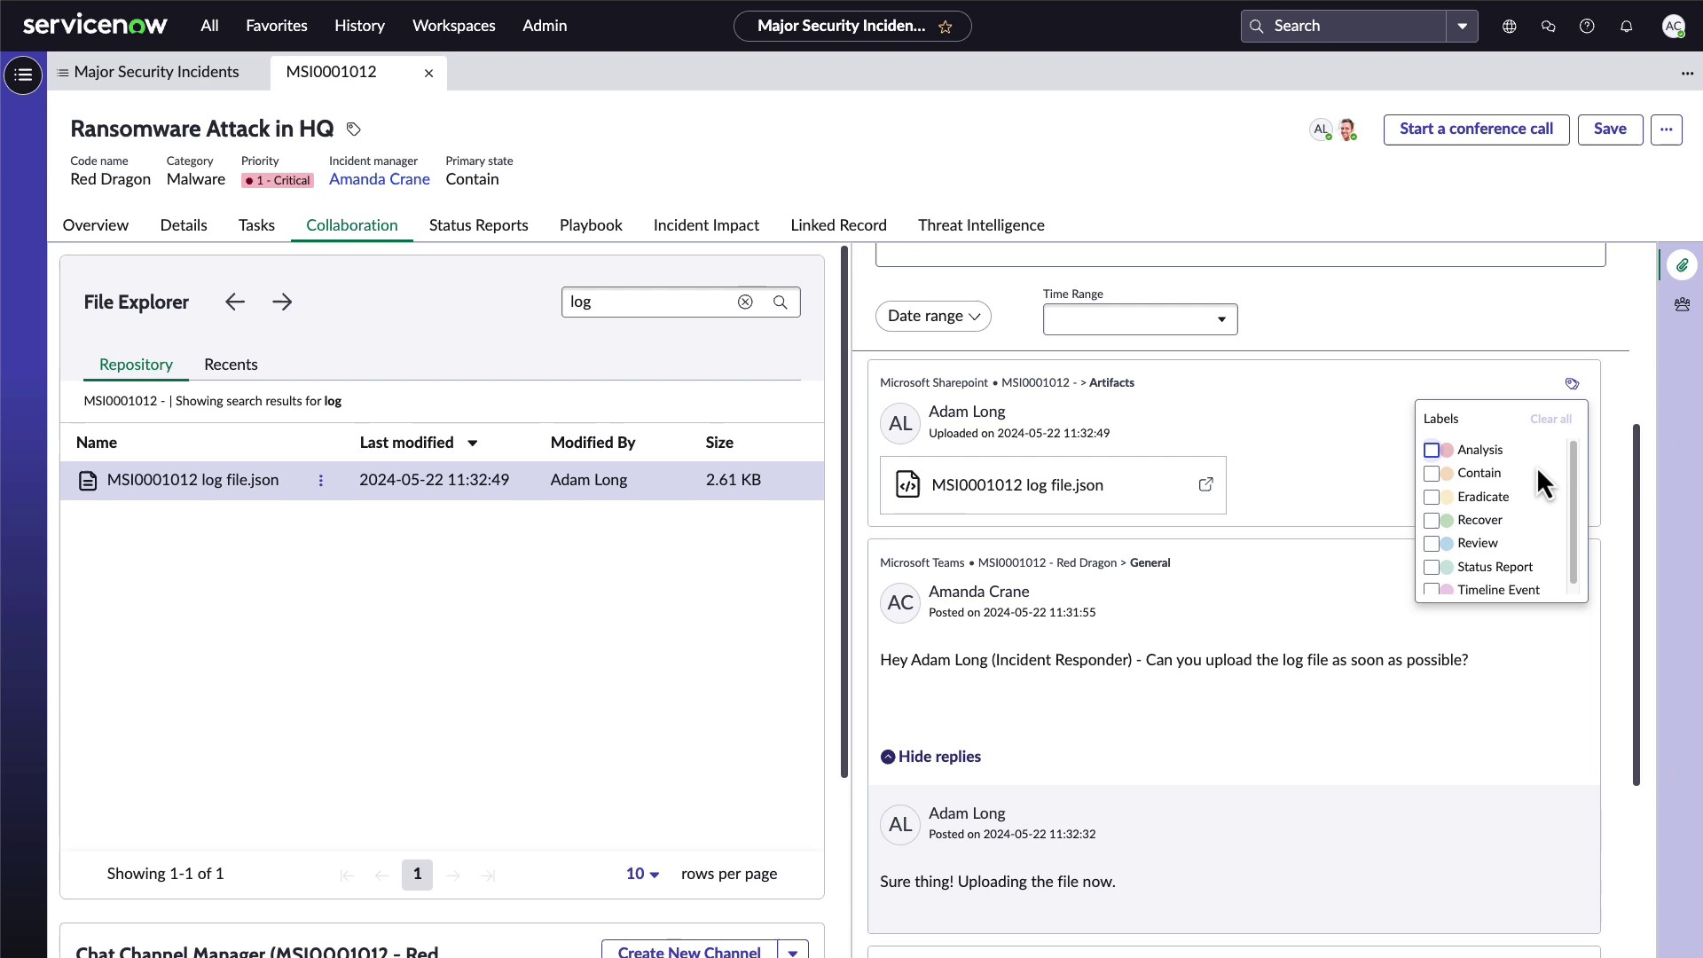
{"action": "scroll", "coordinate": [1483, 573], "scroll_direction": "down", "scroll_amount": 1}
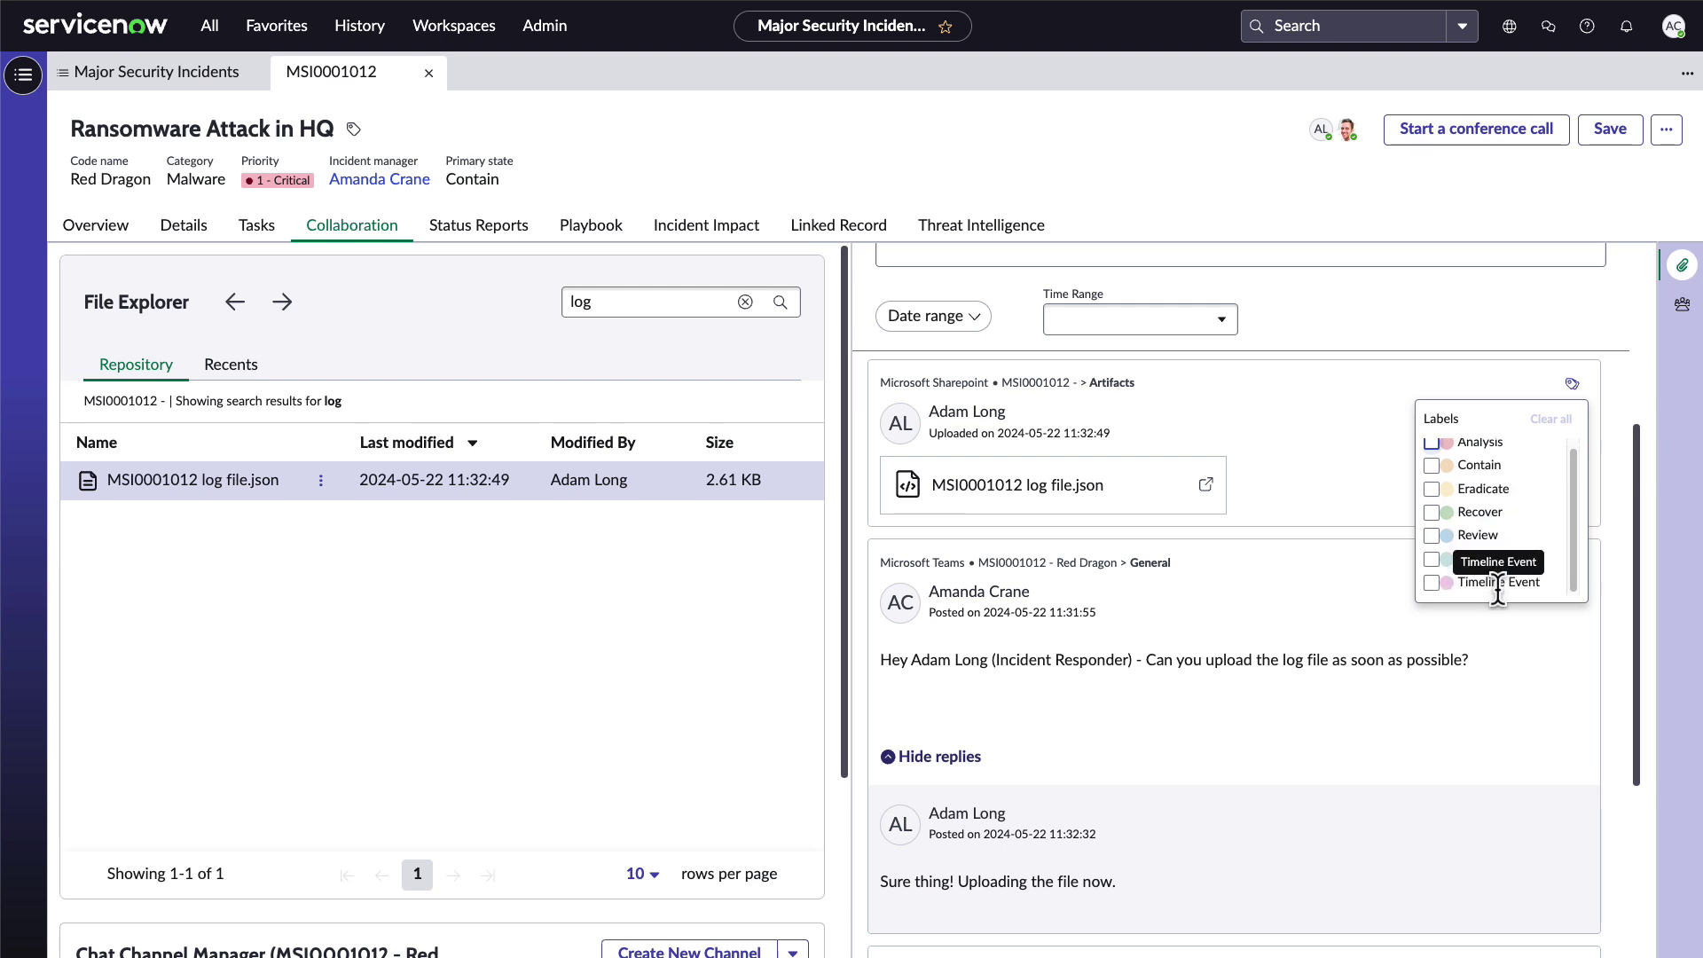
{"action": "left_click", "coordinate": [1432, 584]}
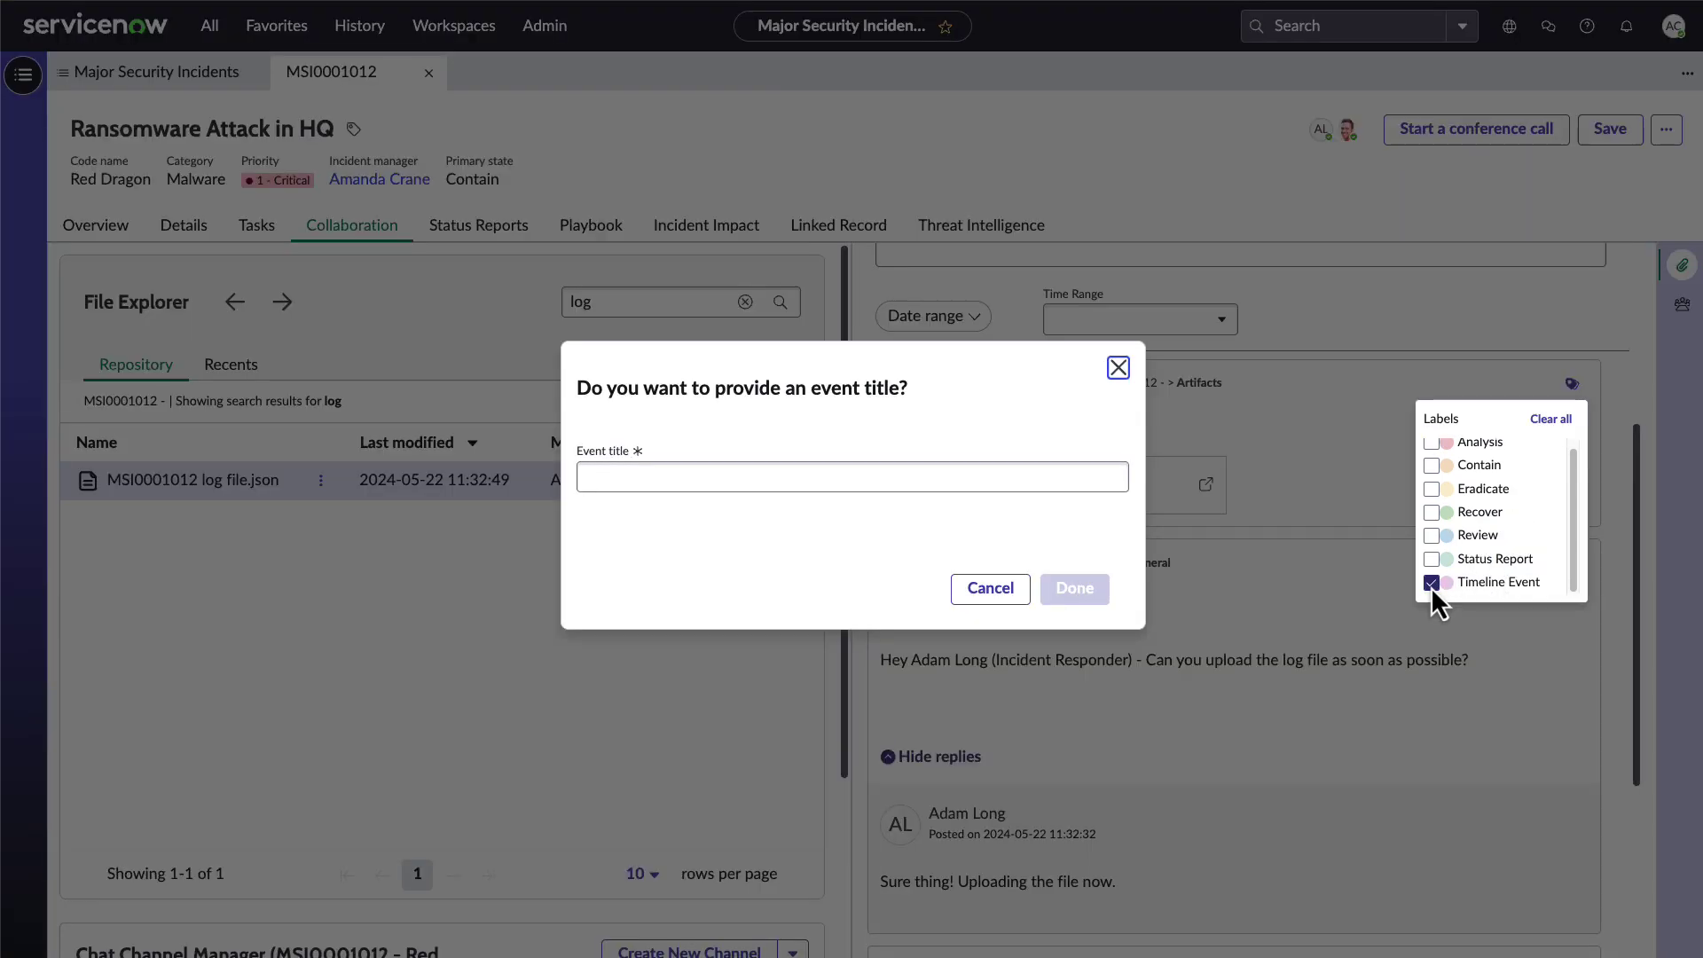
{"action": "left_click", "coordinate": [886, 479]}
{"action": "type", "text": "Obtained log"}
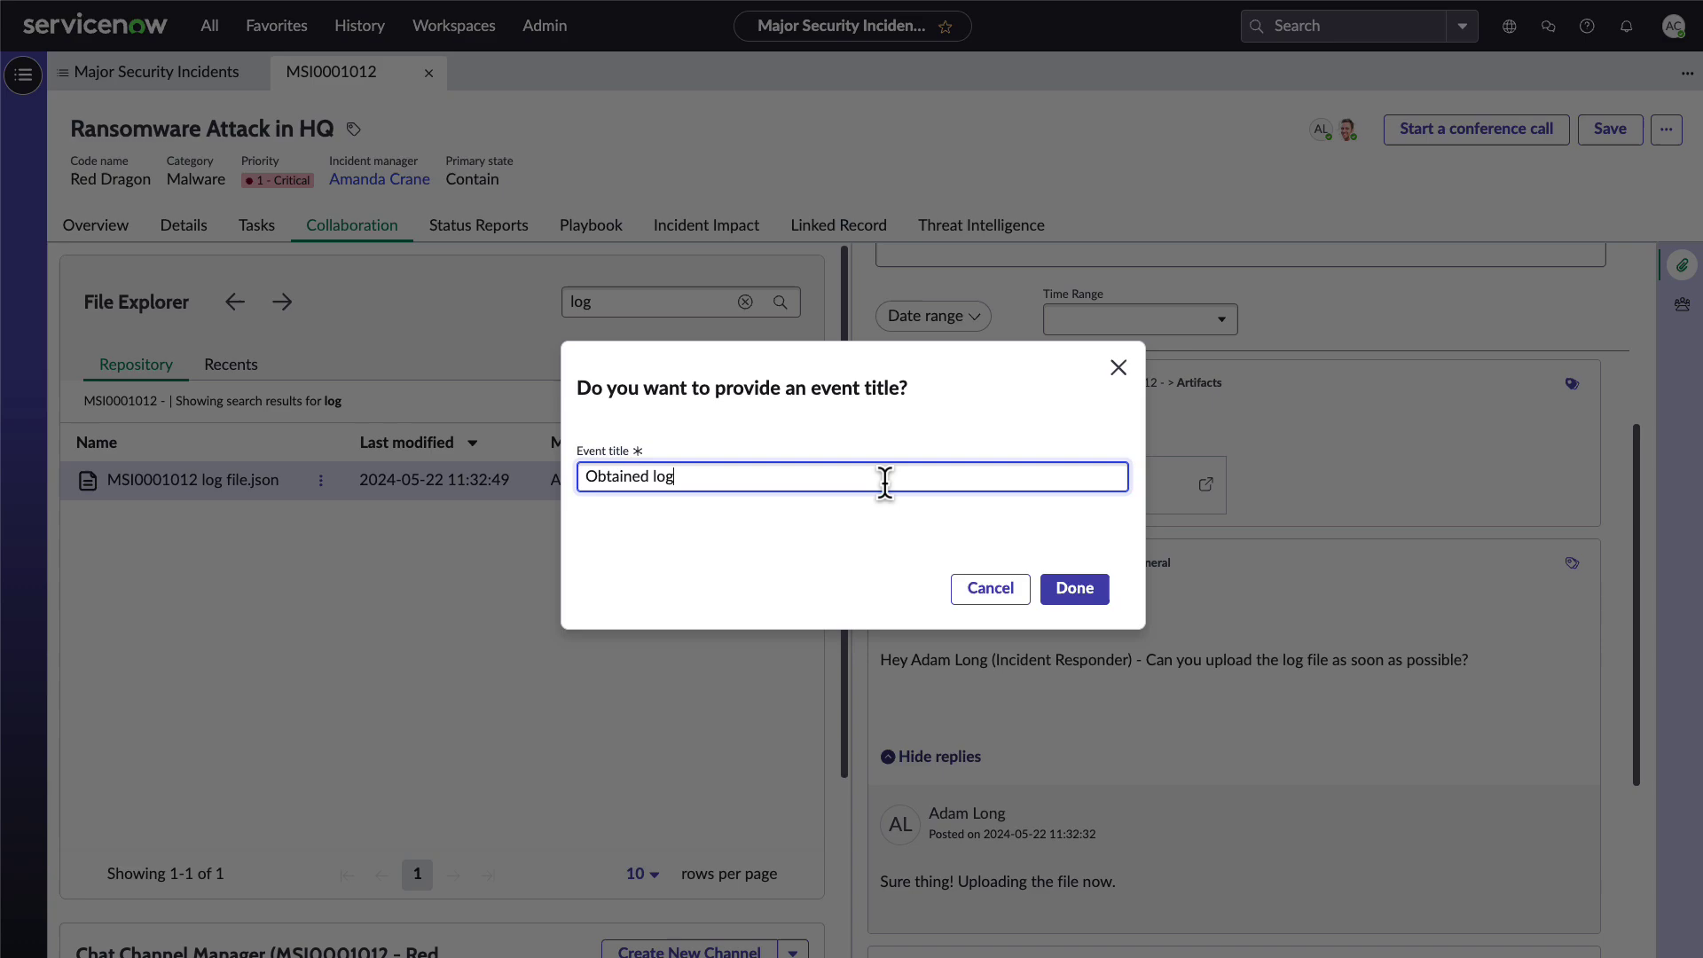
{"action": "type", "text": " file"}
{"action": "left_click", "coordinate": [1078, 592]}
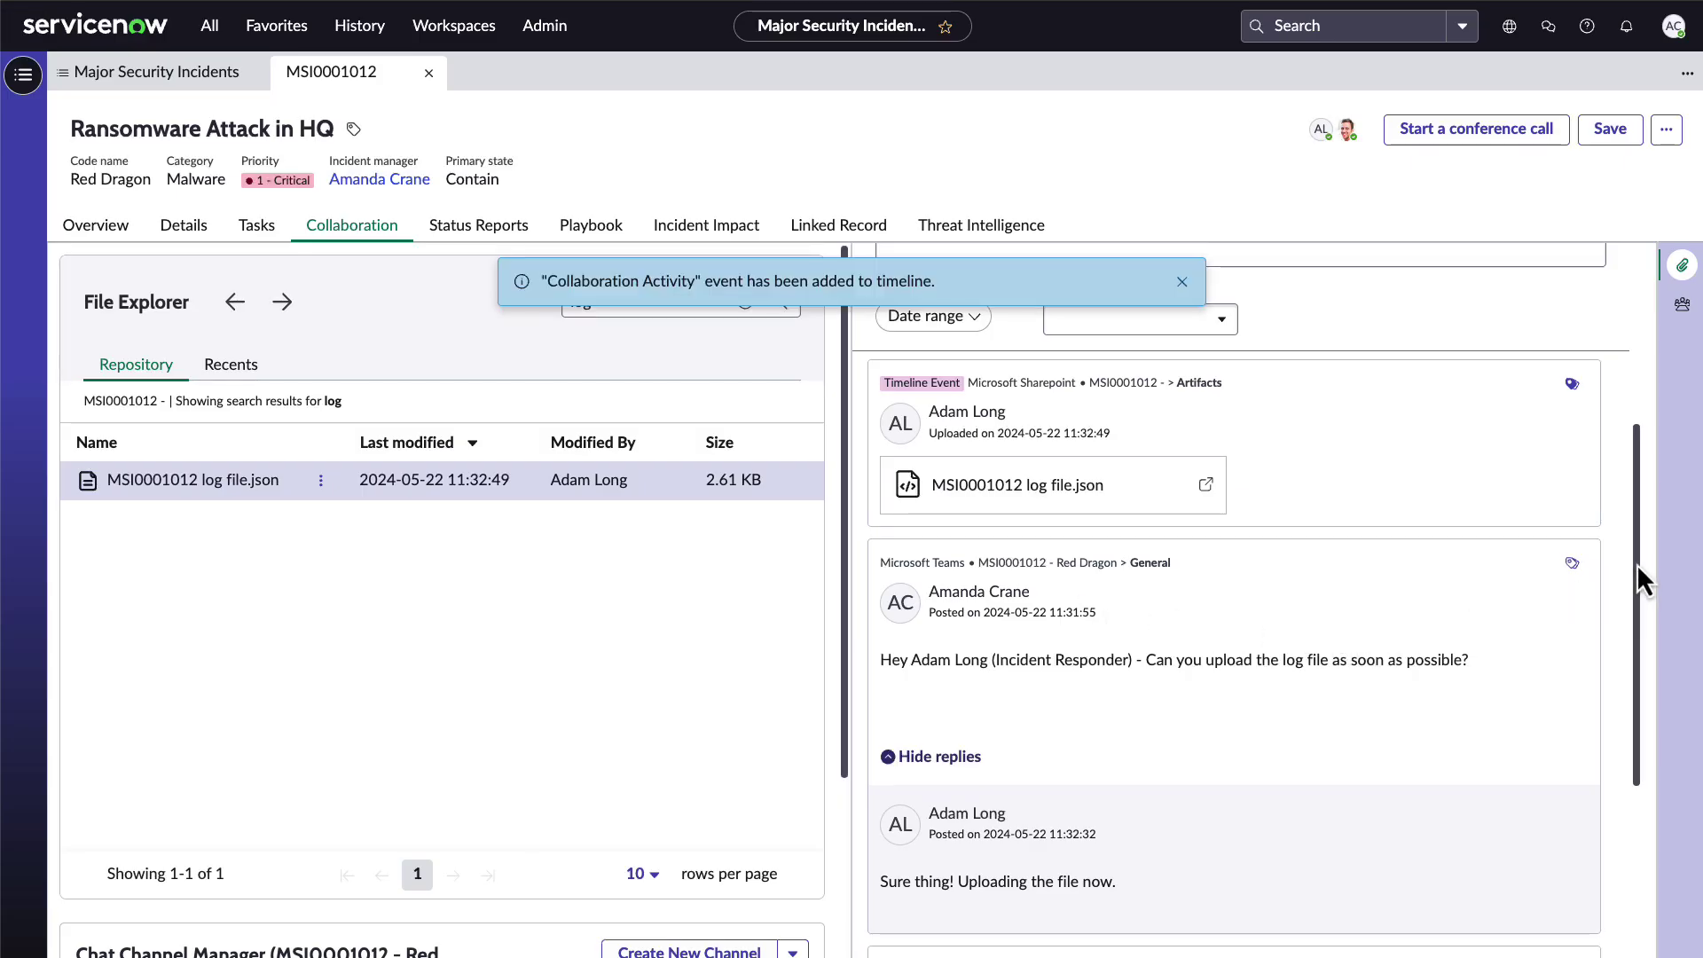
{"action": "left_click_drag", "start_coordinate": [1637, 554], "coordinate": [1630, 383]}
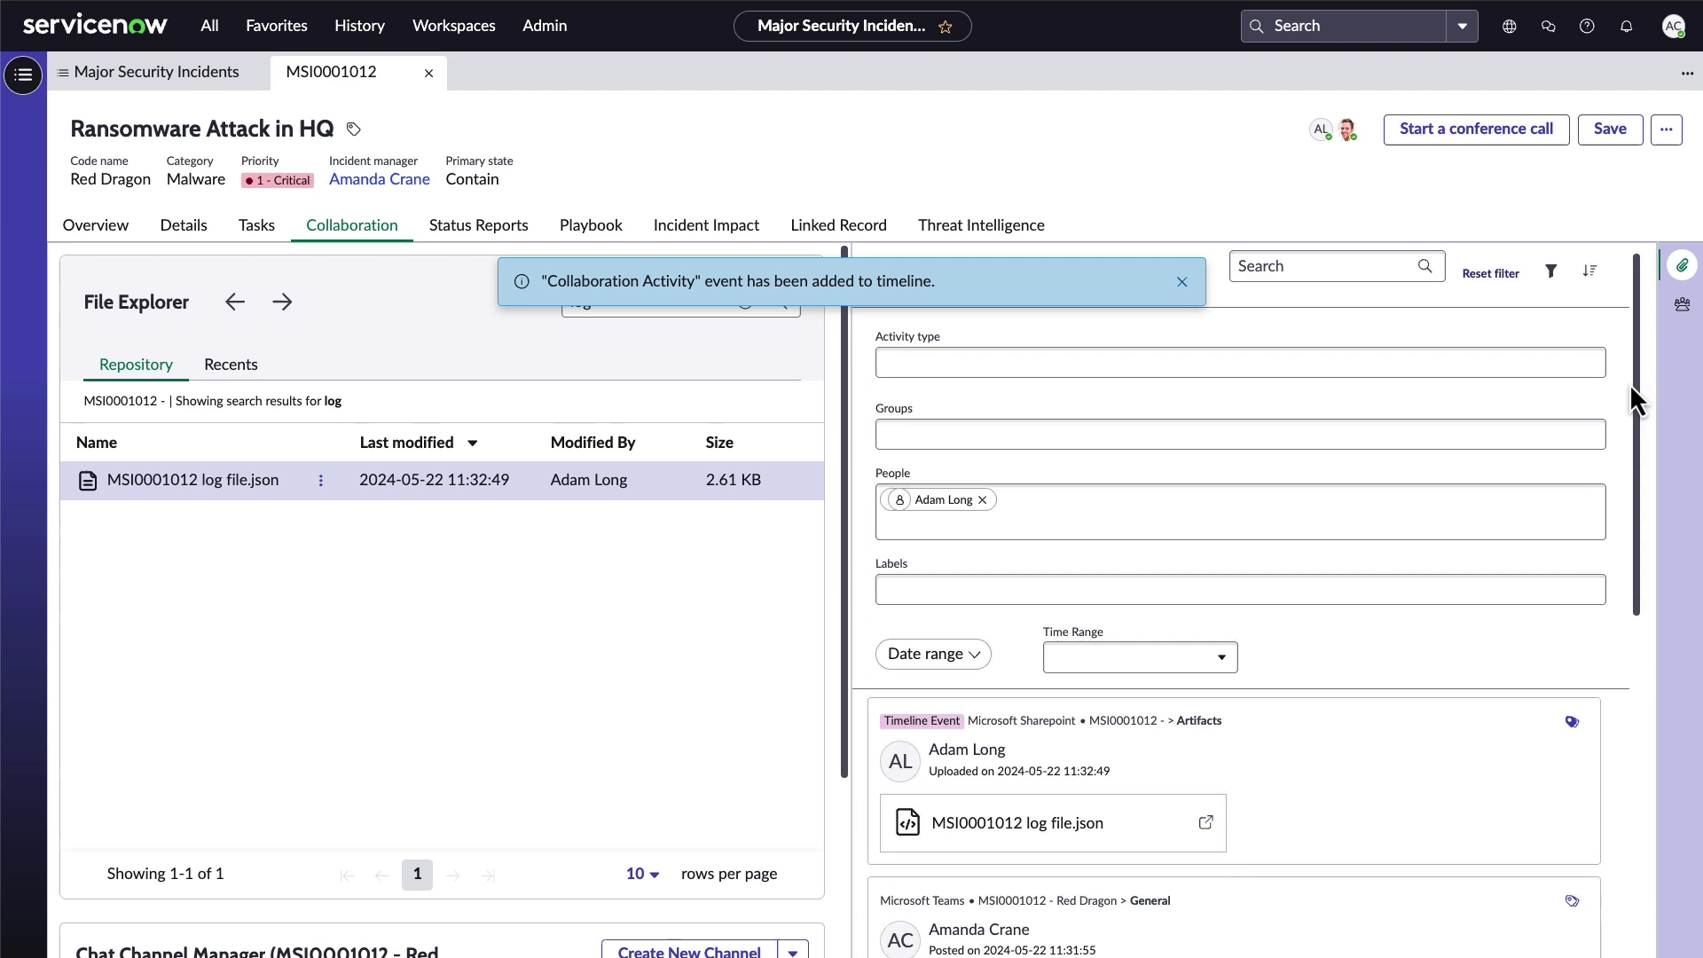
Inspect the 'Obtained log file' event on the incident Overview timeline
{"action": "left_click", "coordinate": [1182, 285]}
{"action": "left_click", "coordinate": [93, 242]}
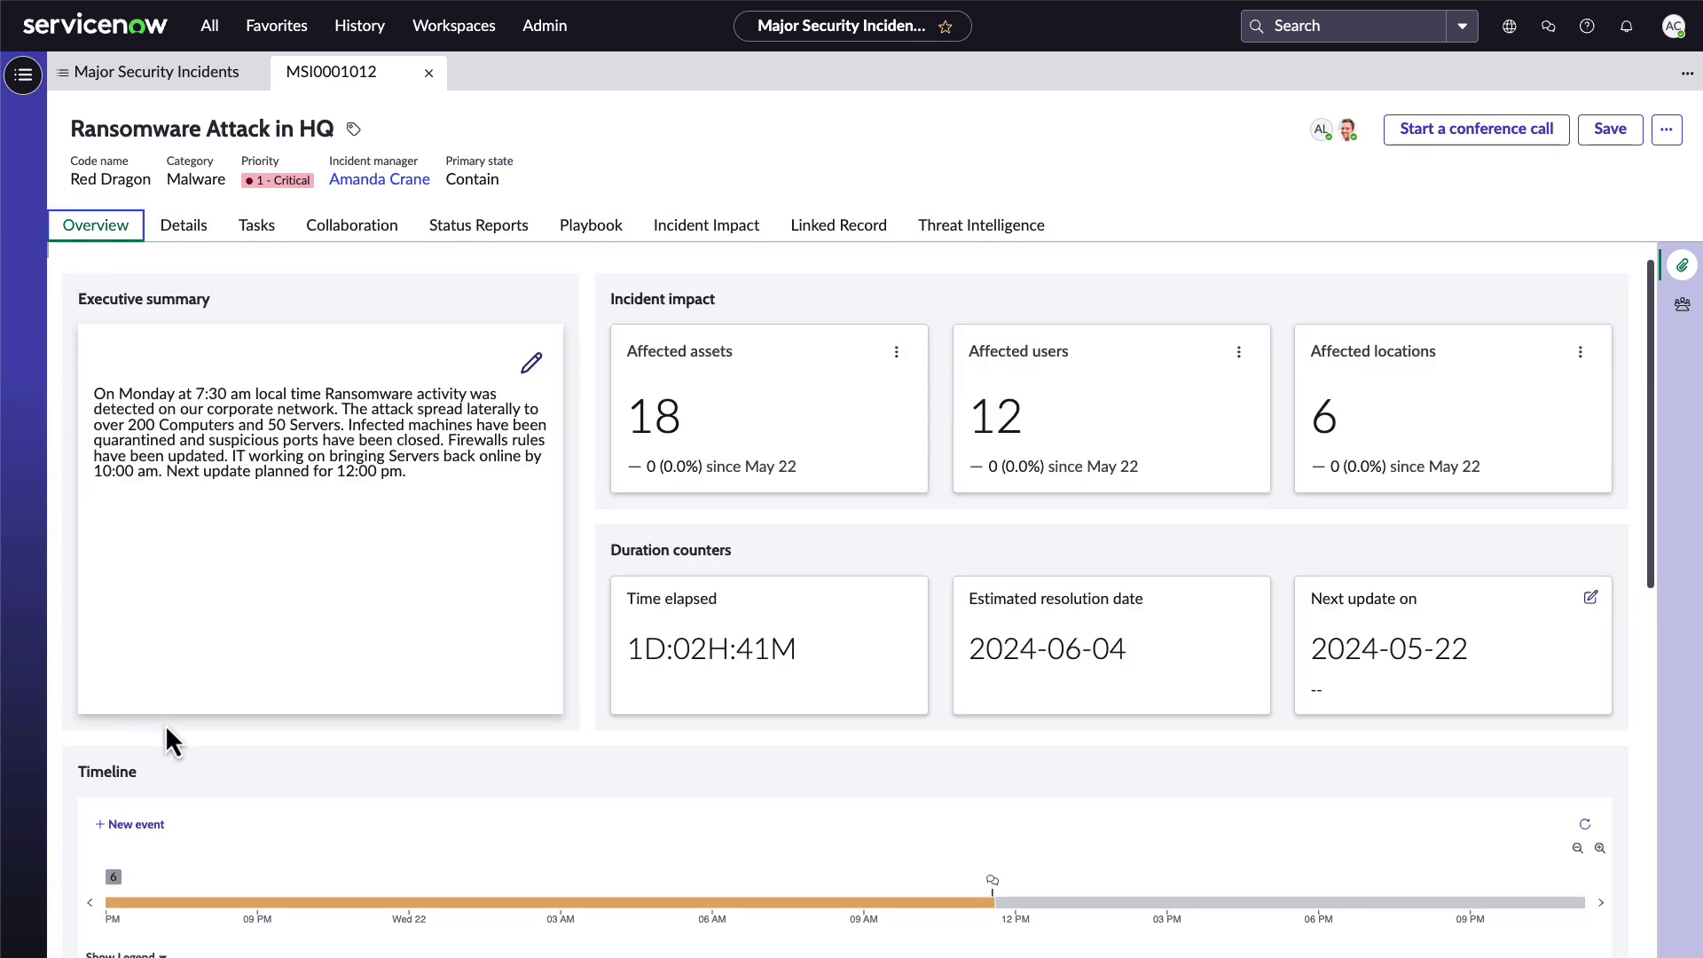
{"action": "scroll", "coordinate": [353, 814], "scroll_direction": "down", "scroll_amount": 1}
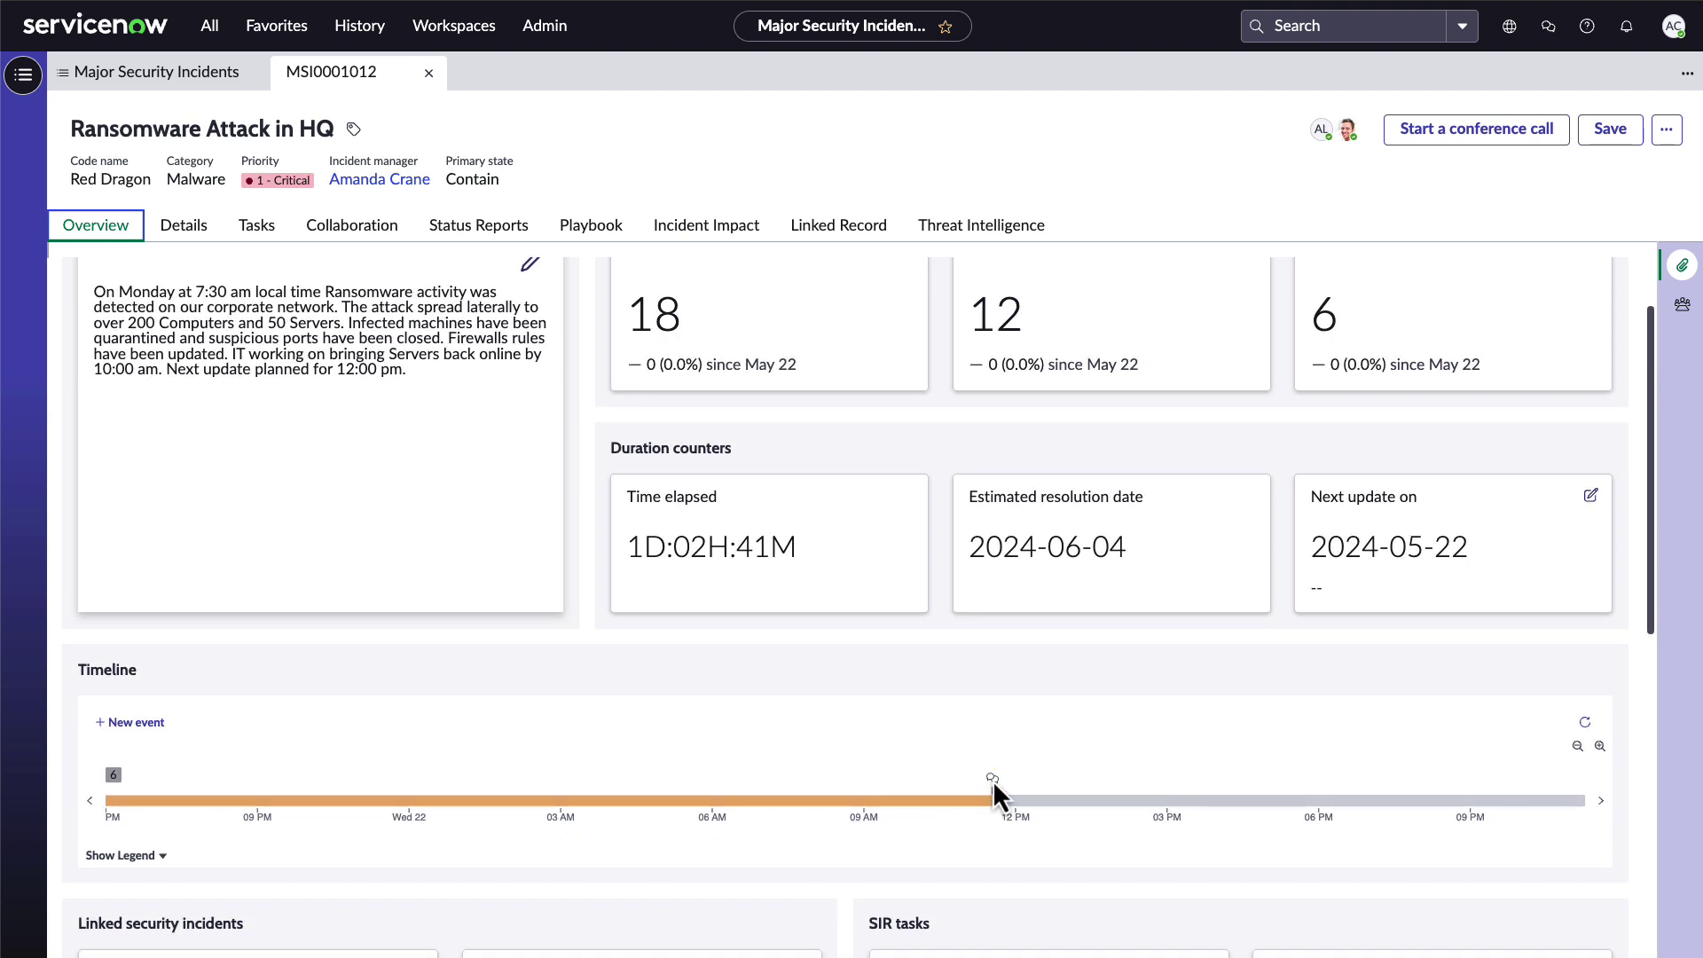
{"action": "left_click", "coordinate": [994, 780]}
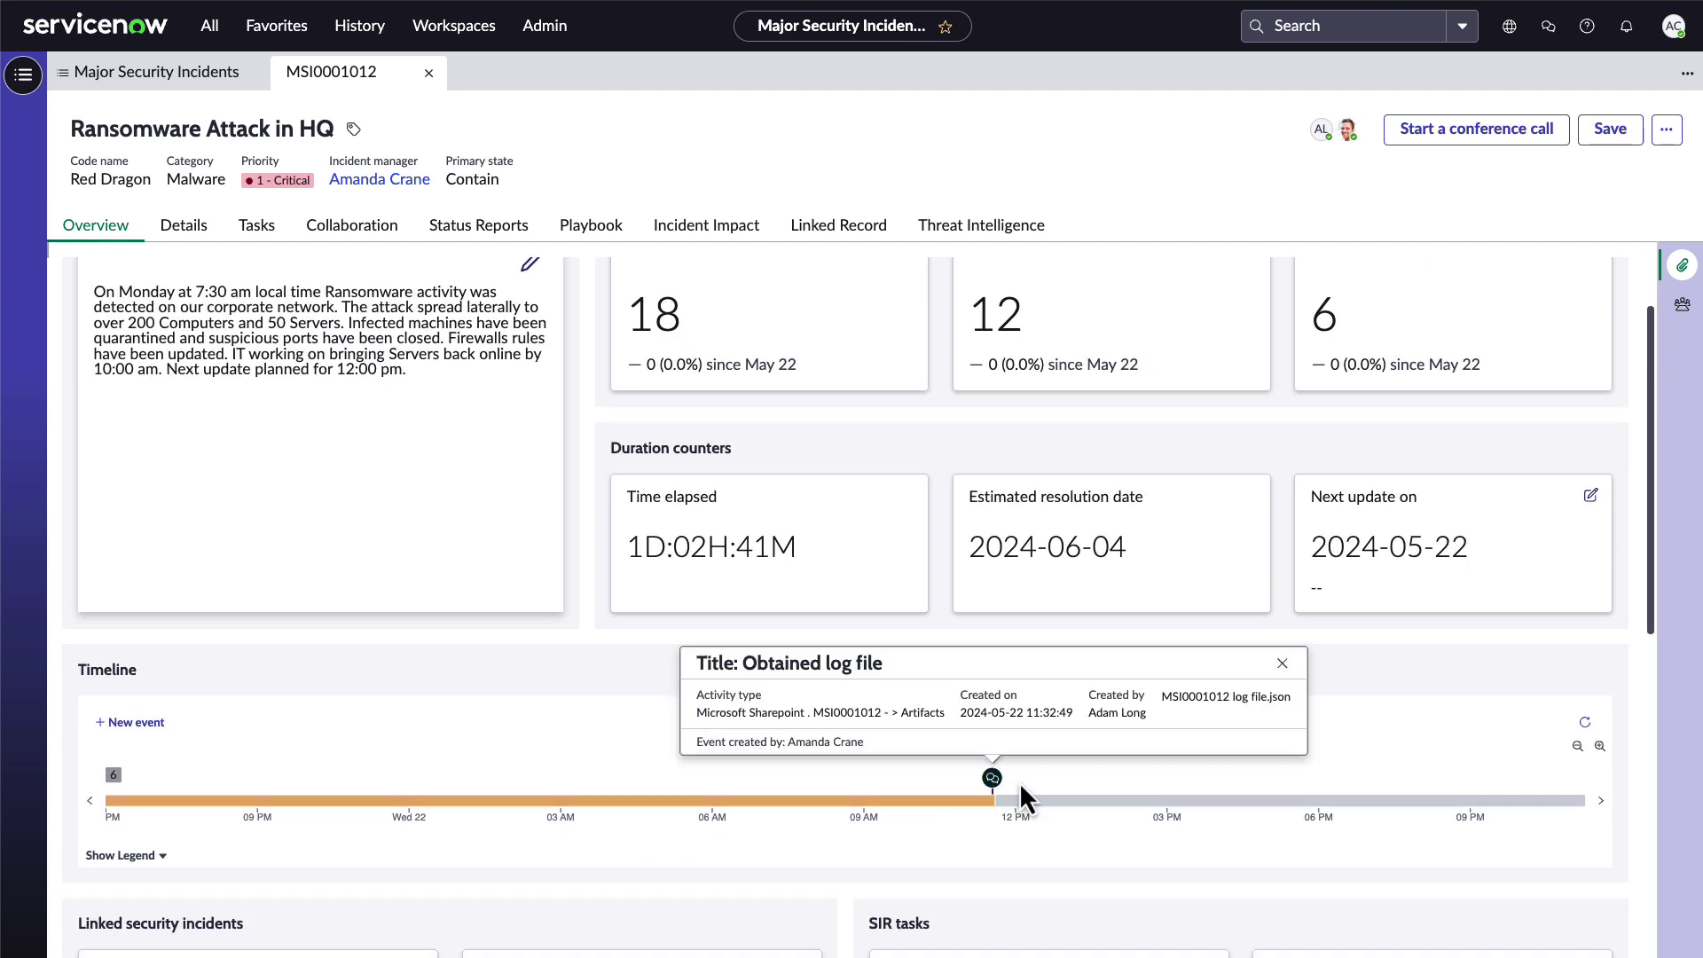
{"action": "left_click", "coordinate": [1020, 785]}
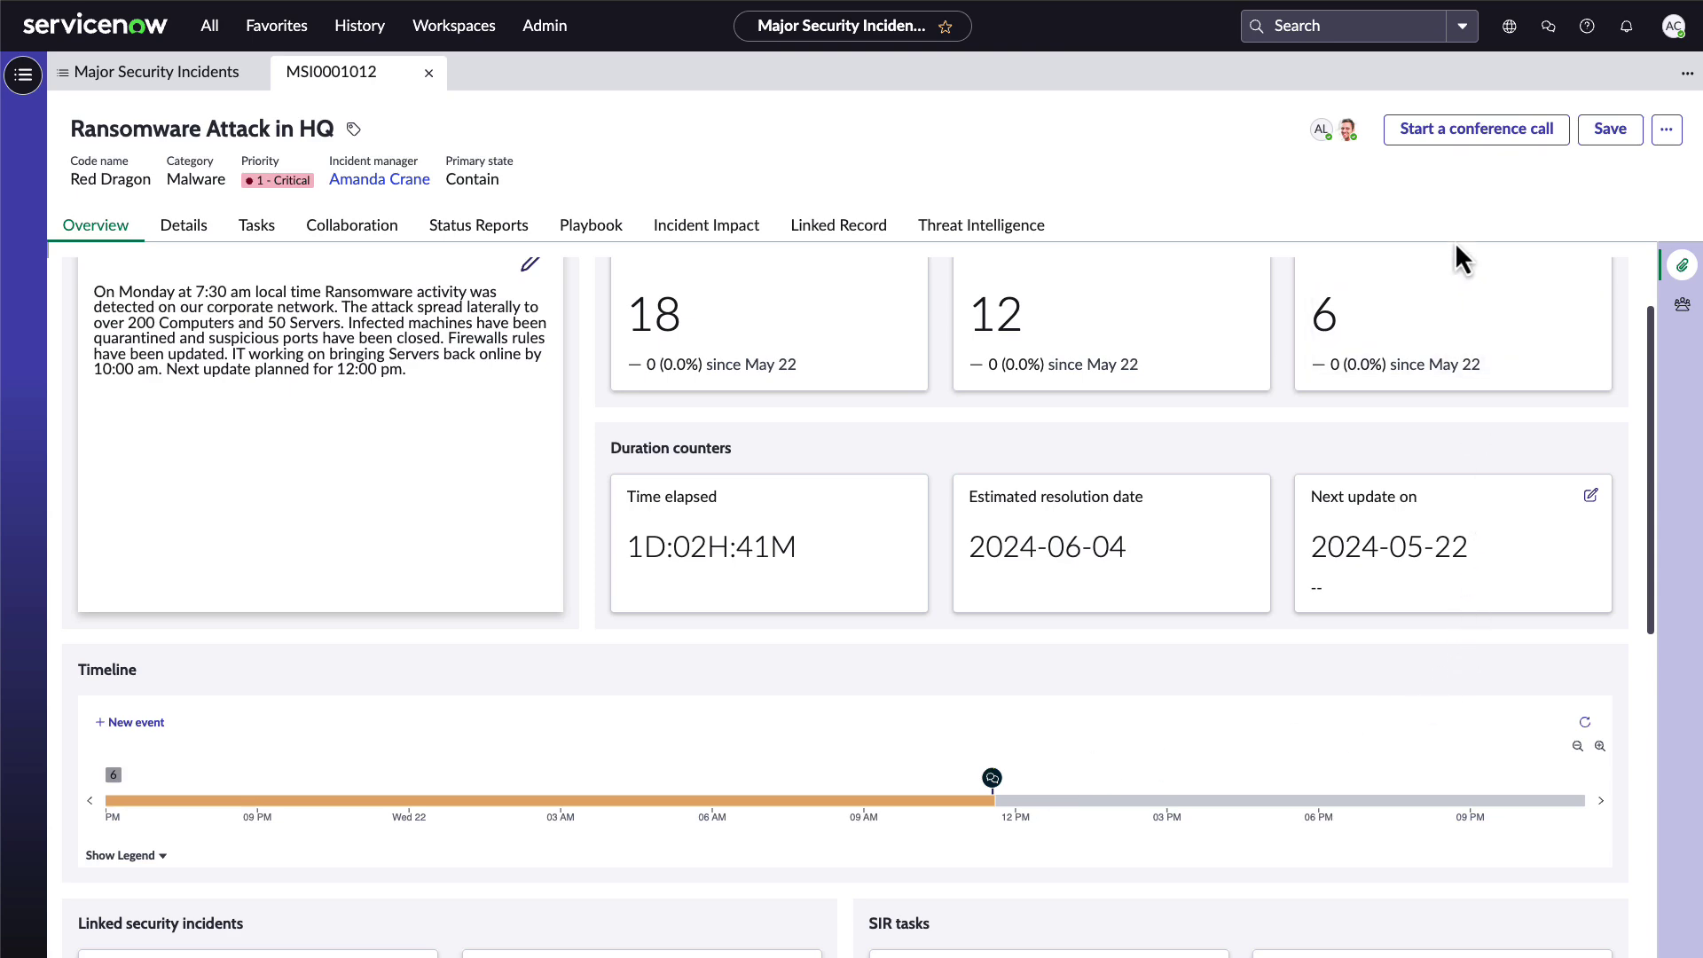
{"action": "left_click", "coordinate": [1446, 141]}
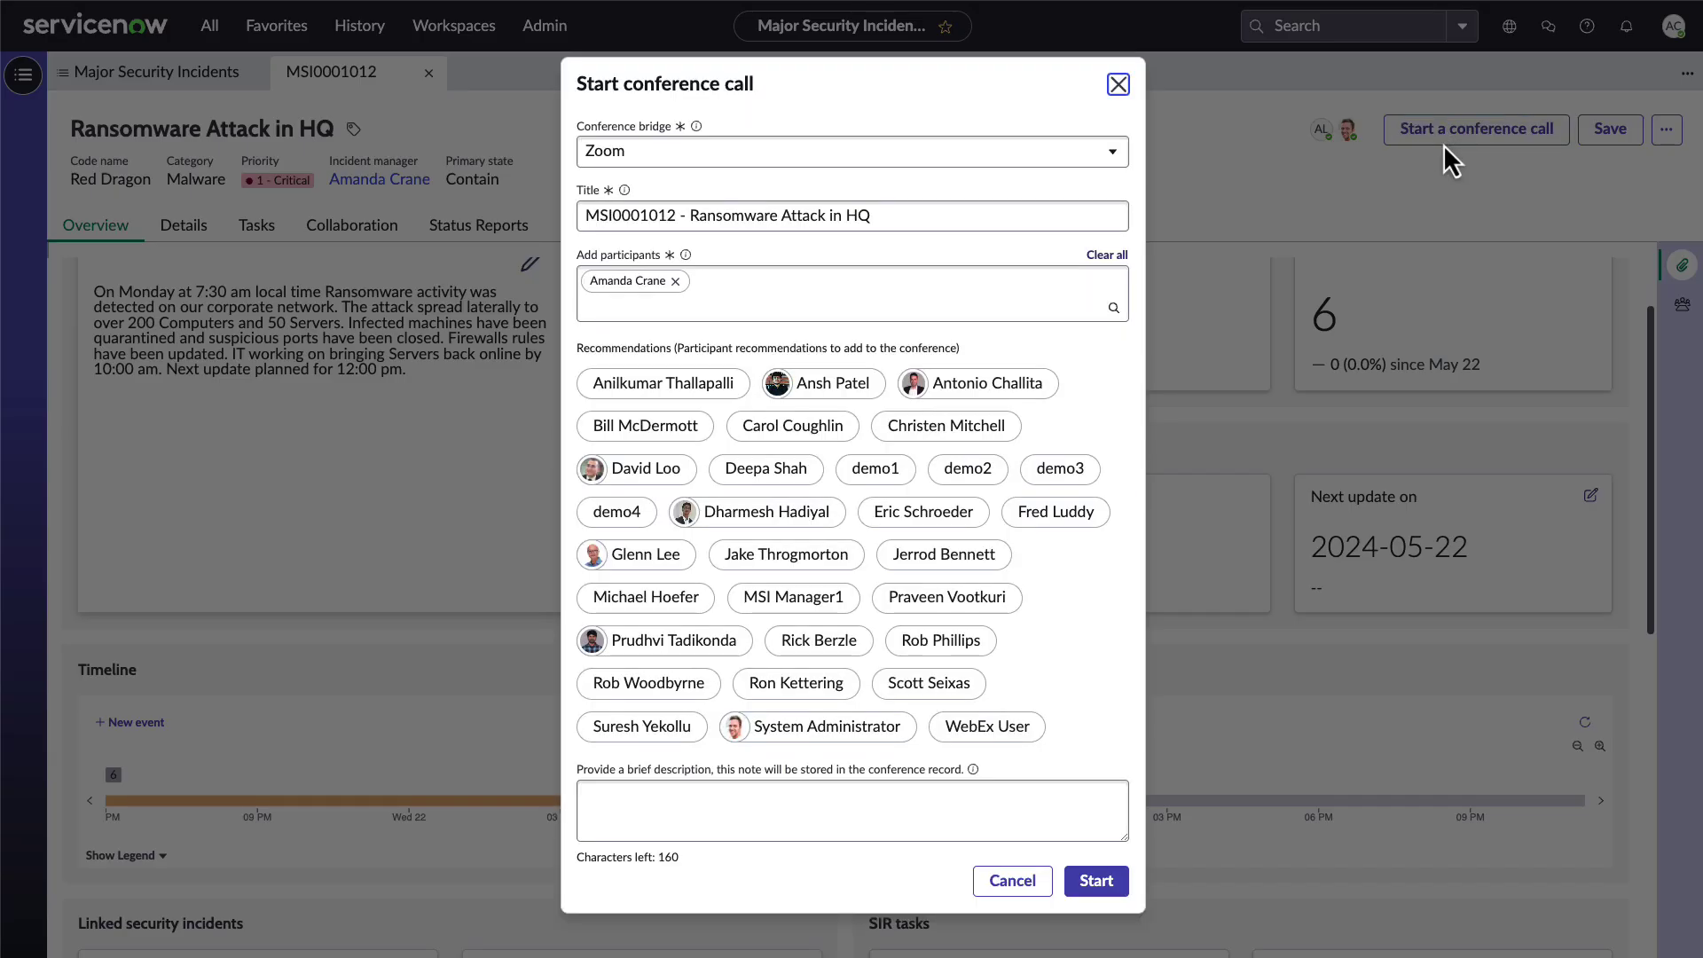
{"action": "left_click", "coordinate": [1056, 151]}
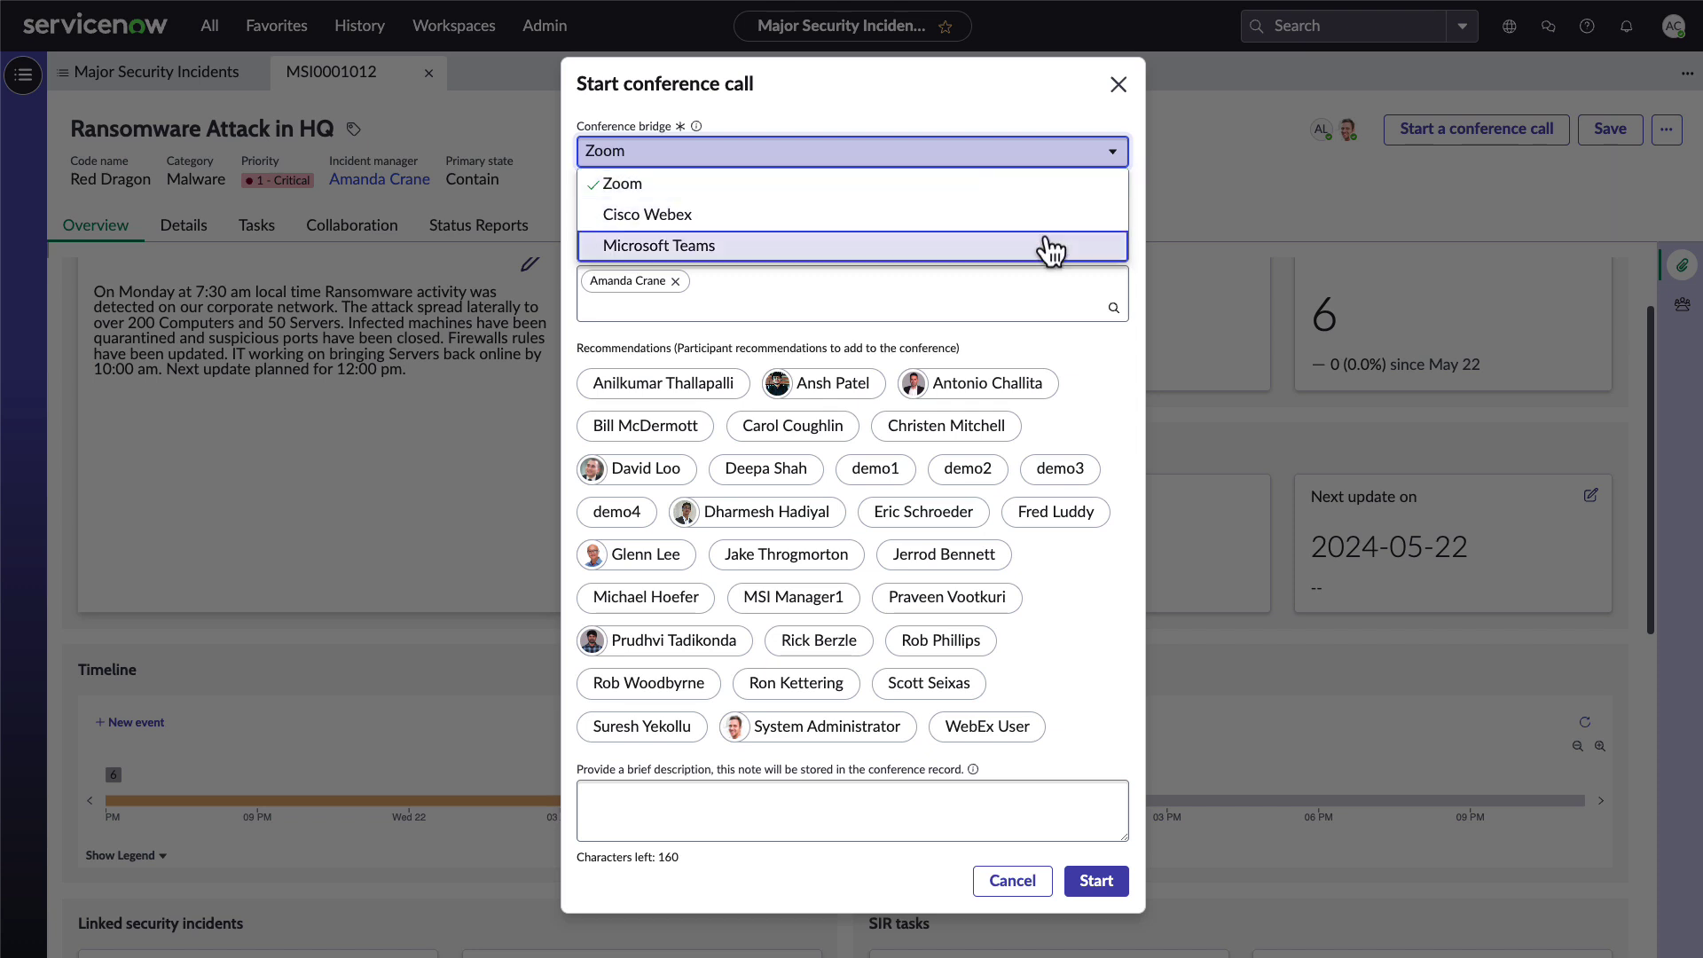
{"action": "left_click", "coordinate": [1035, 128]}
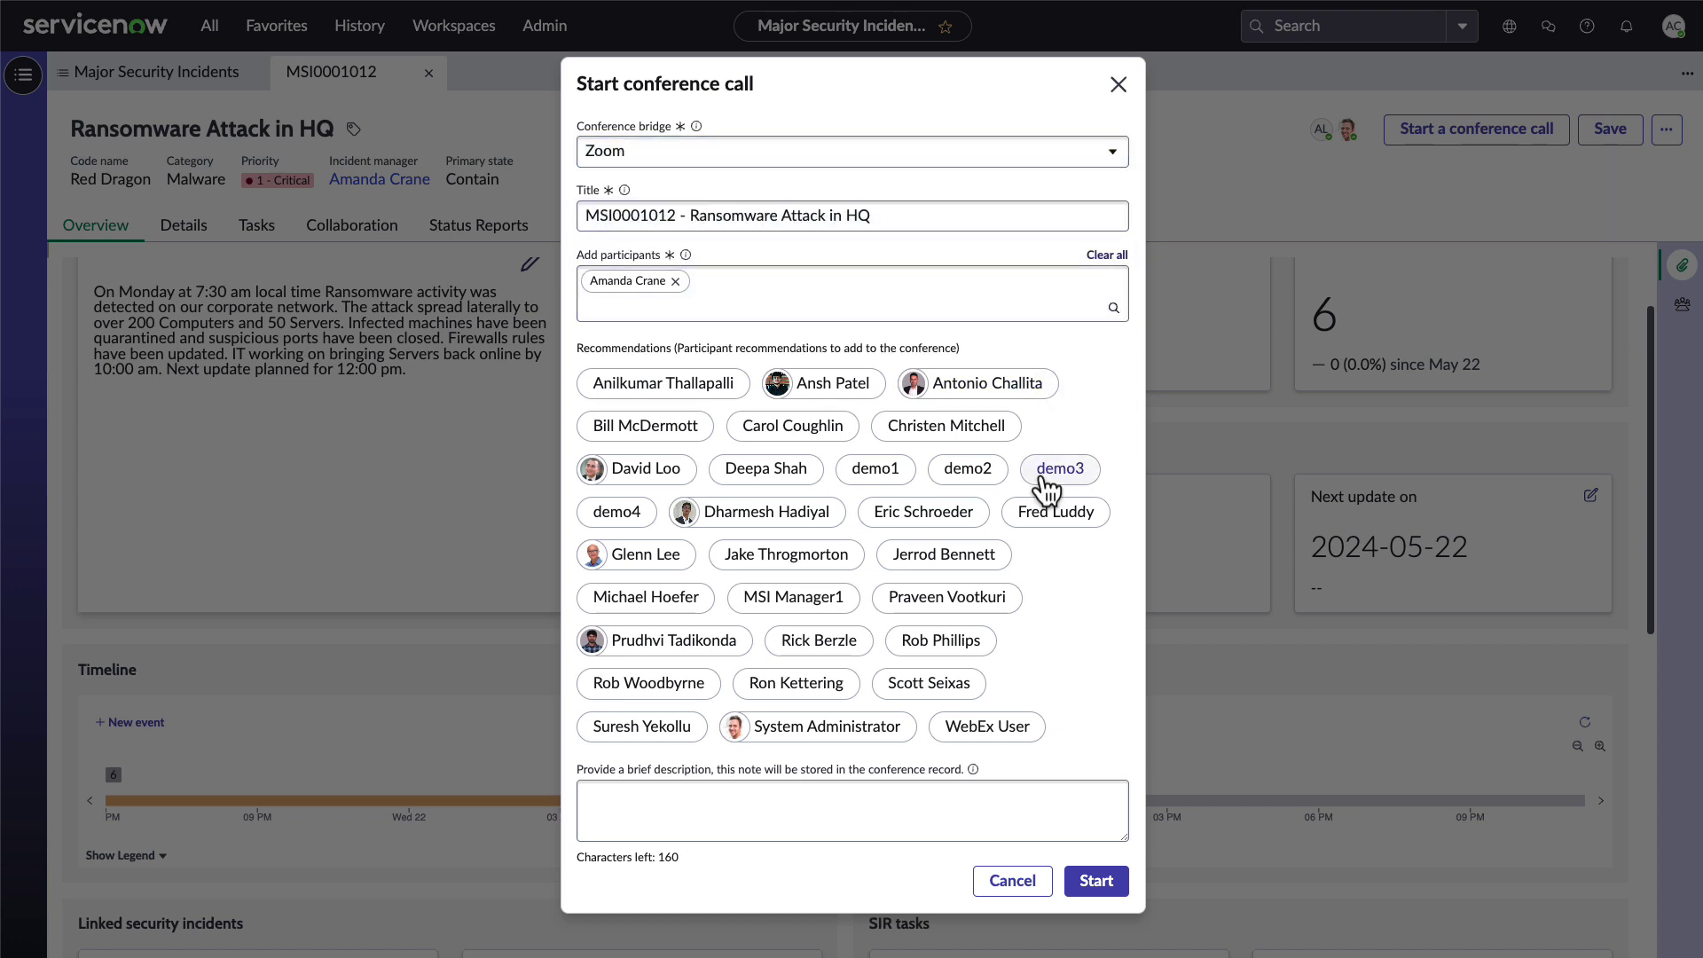
{"action": "left_click", "coordinate": [1012, 884]}
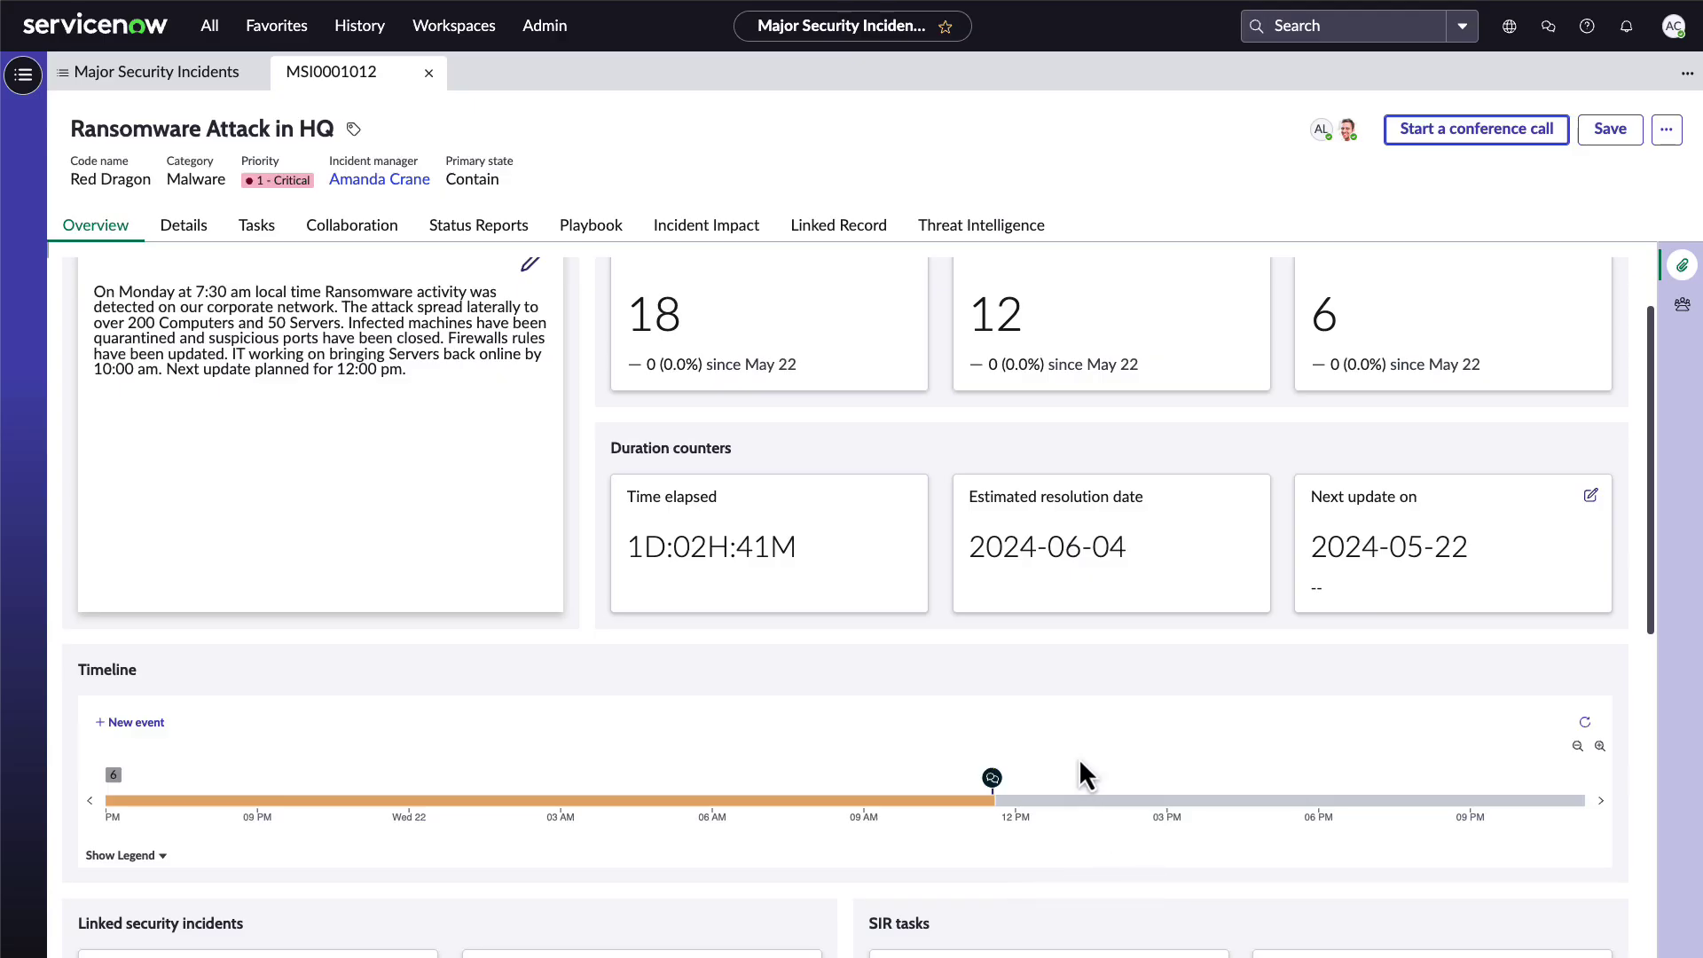
Start a new Executive email status report from the incident's Status Reports
{"action": "left_click", "coordinate": [507, 237]}
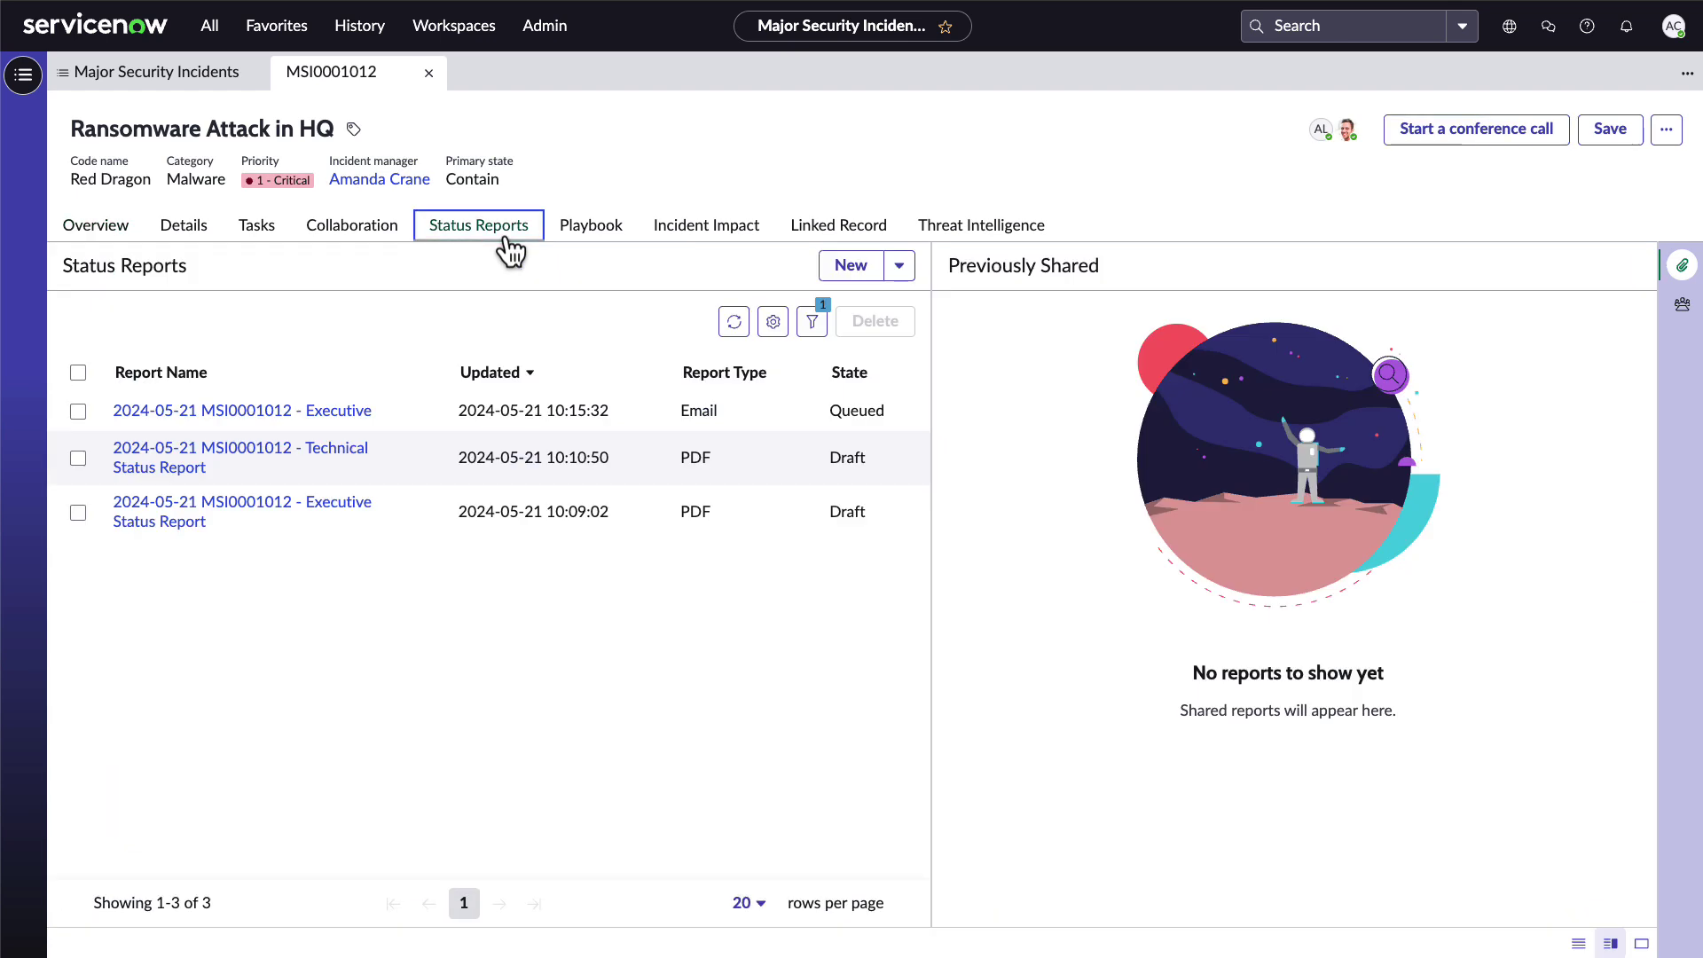
{"action": "left_click", "coordinate": [898, 274]}
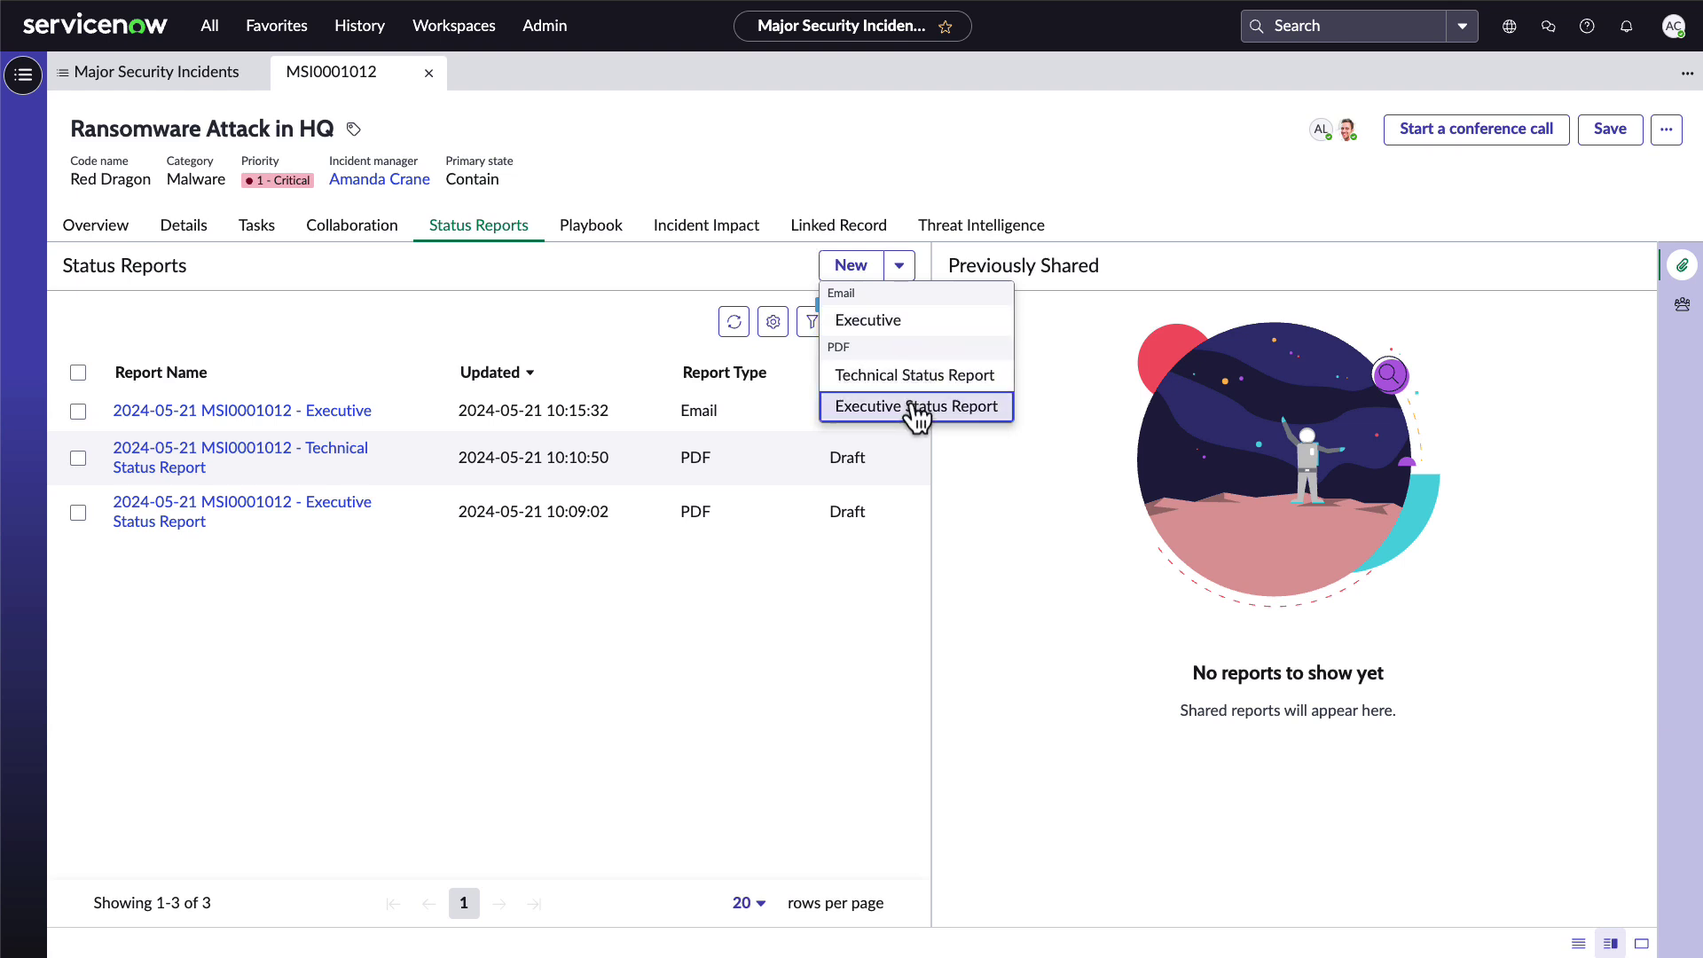
{"action": "left_click", "coordinate": [938, 333]}
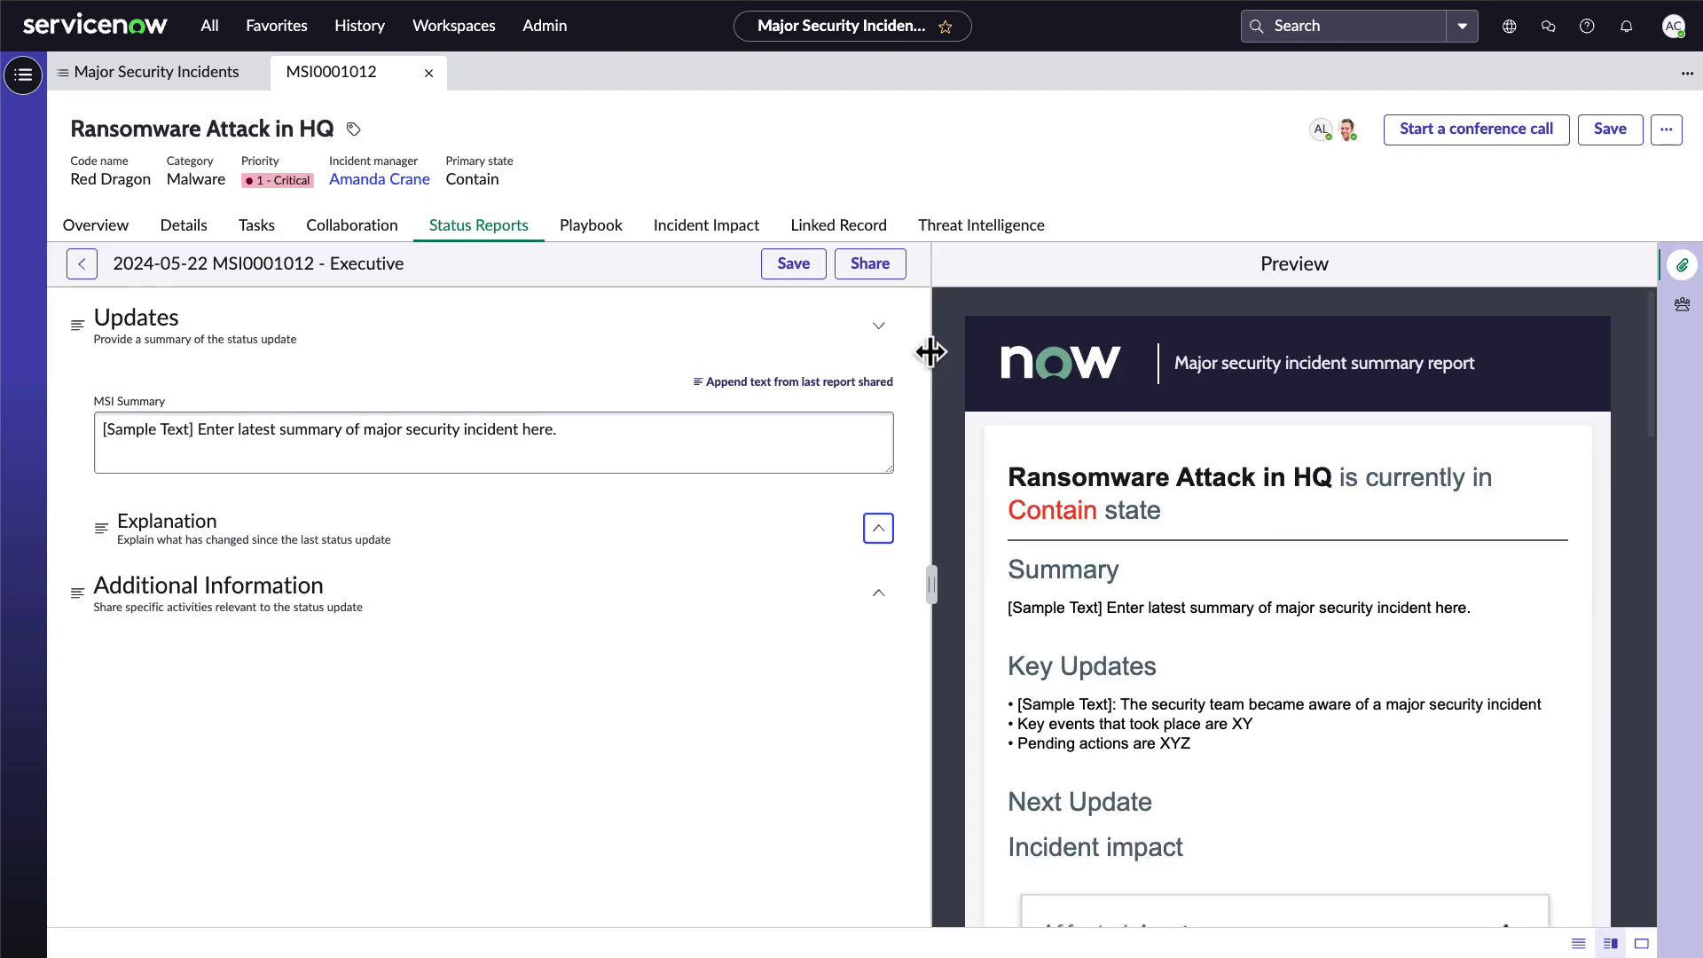
Expand the report's Updates, Explanation and Additional Information sections
{"action": "left_click", "coordinate": [878, 325]}
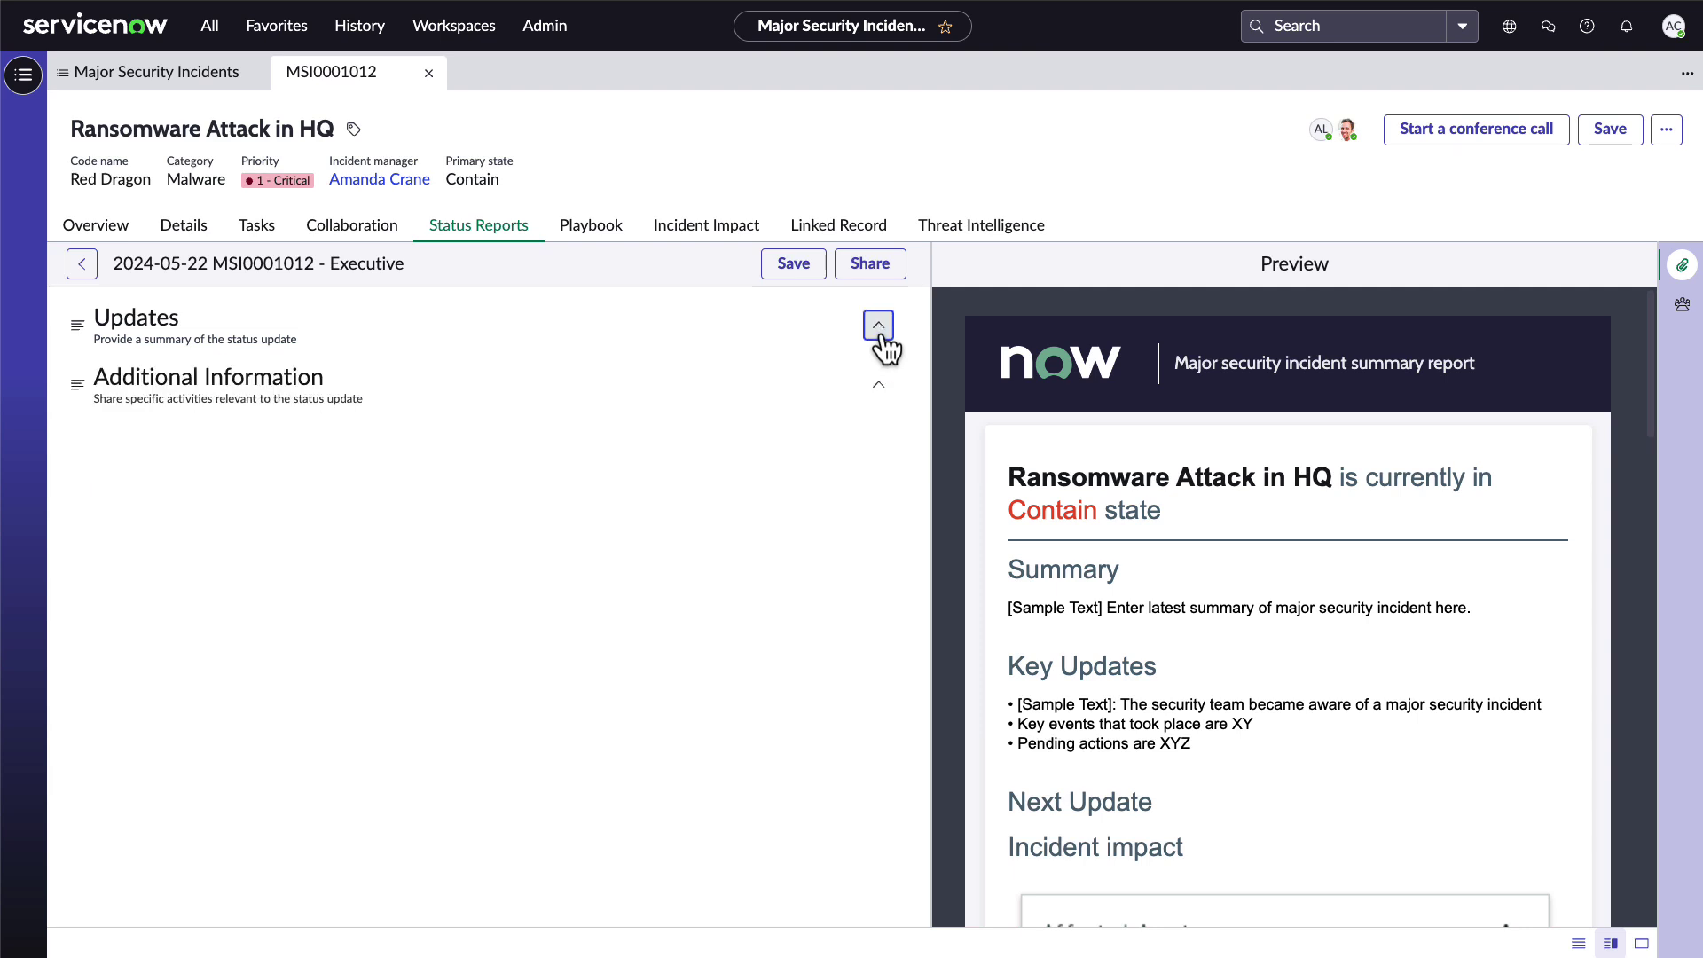
{"action": "left_click", "coordinate": [880, 335]}
{"action": "left_click", "coordinate": [874, 532]}
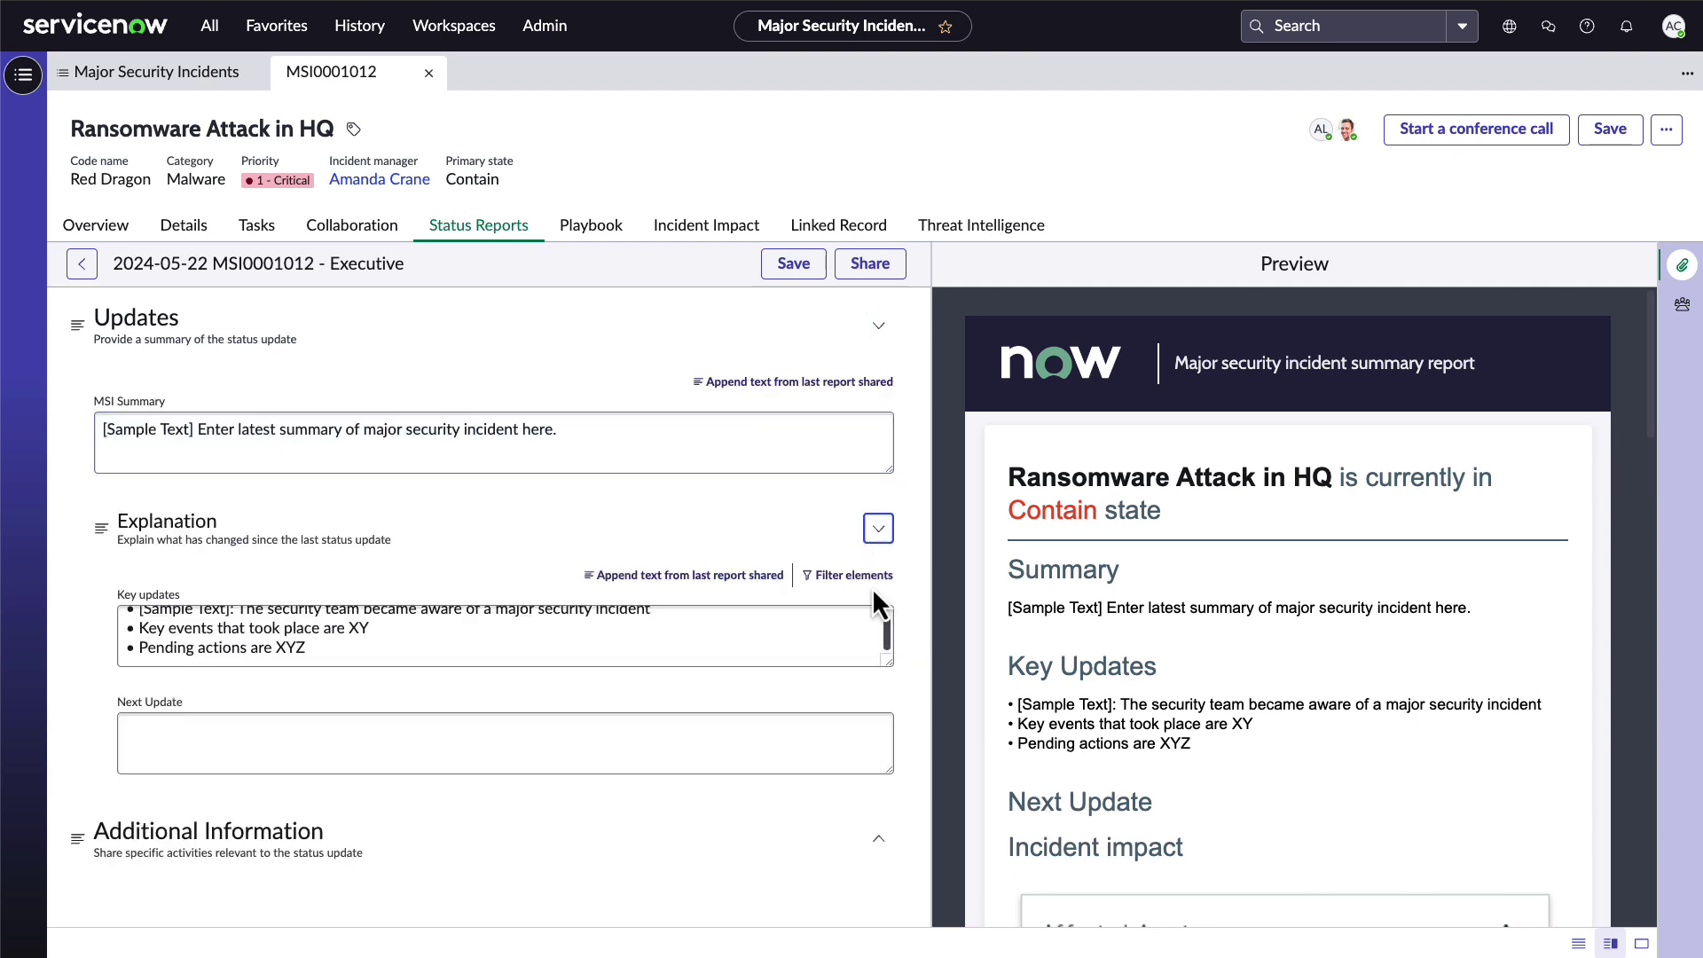
{"action": "left_click", "coordinate": [879, 838]}
{"action": "scroll", "coordinate": [910, 859], "scroll_direction": "down", "scroll_amount": 1}
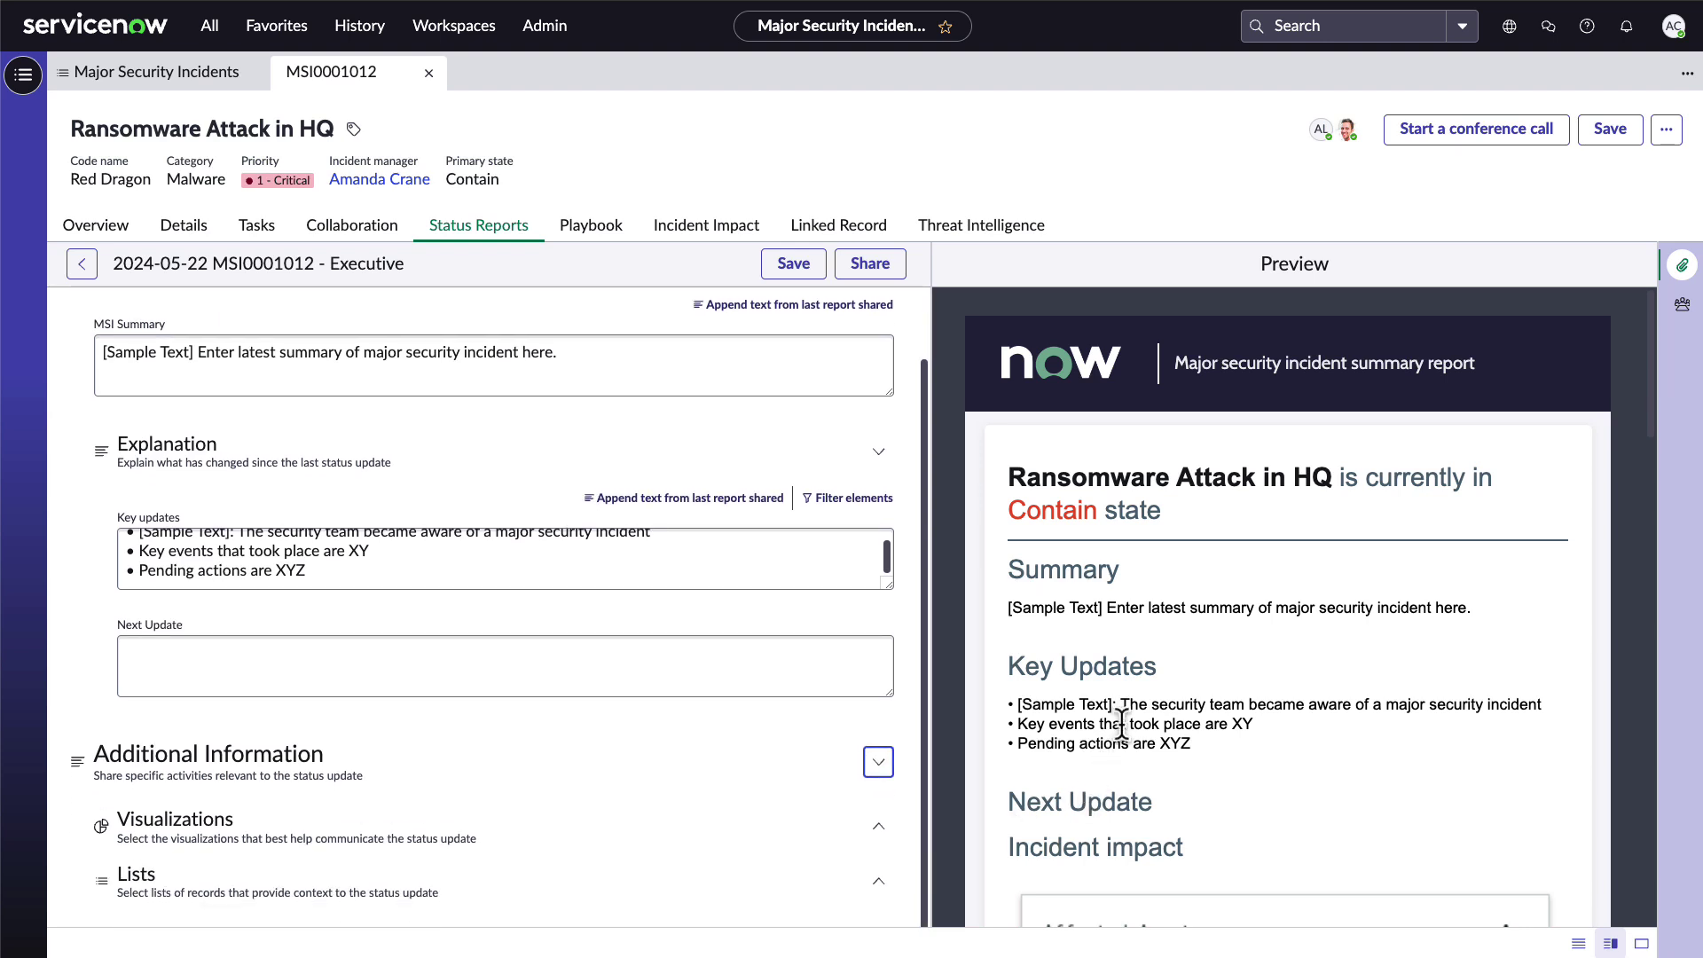
{"action": "scroll", "coordinate": [1363, 680], "scroll_direction": "down", "scroll_amount": 2}
{"action": "scroll", "coordinate": [1425, 705], "scroll_direction": "down", "scroll_amount": 2}
{"action": "scroll", "coordinate": [1490, 739], "scroll_direction": "down", "scroll_amount": 2}
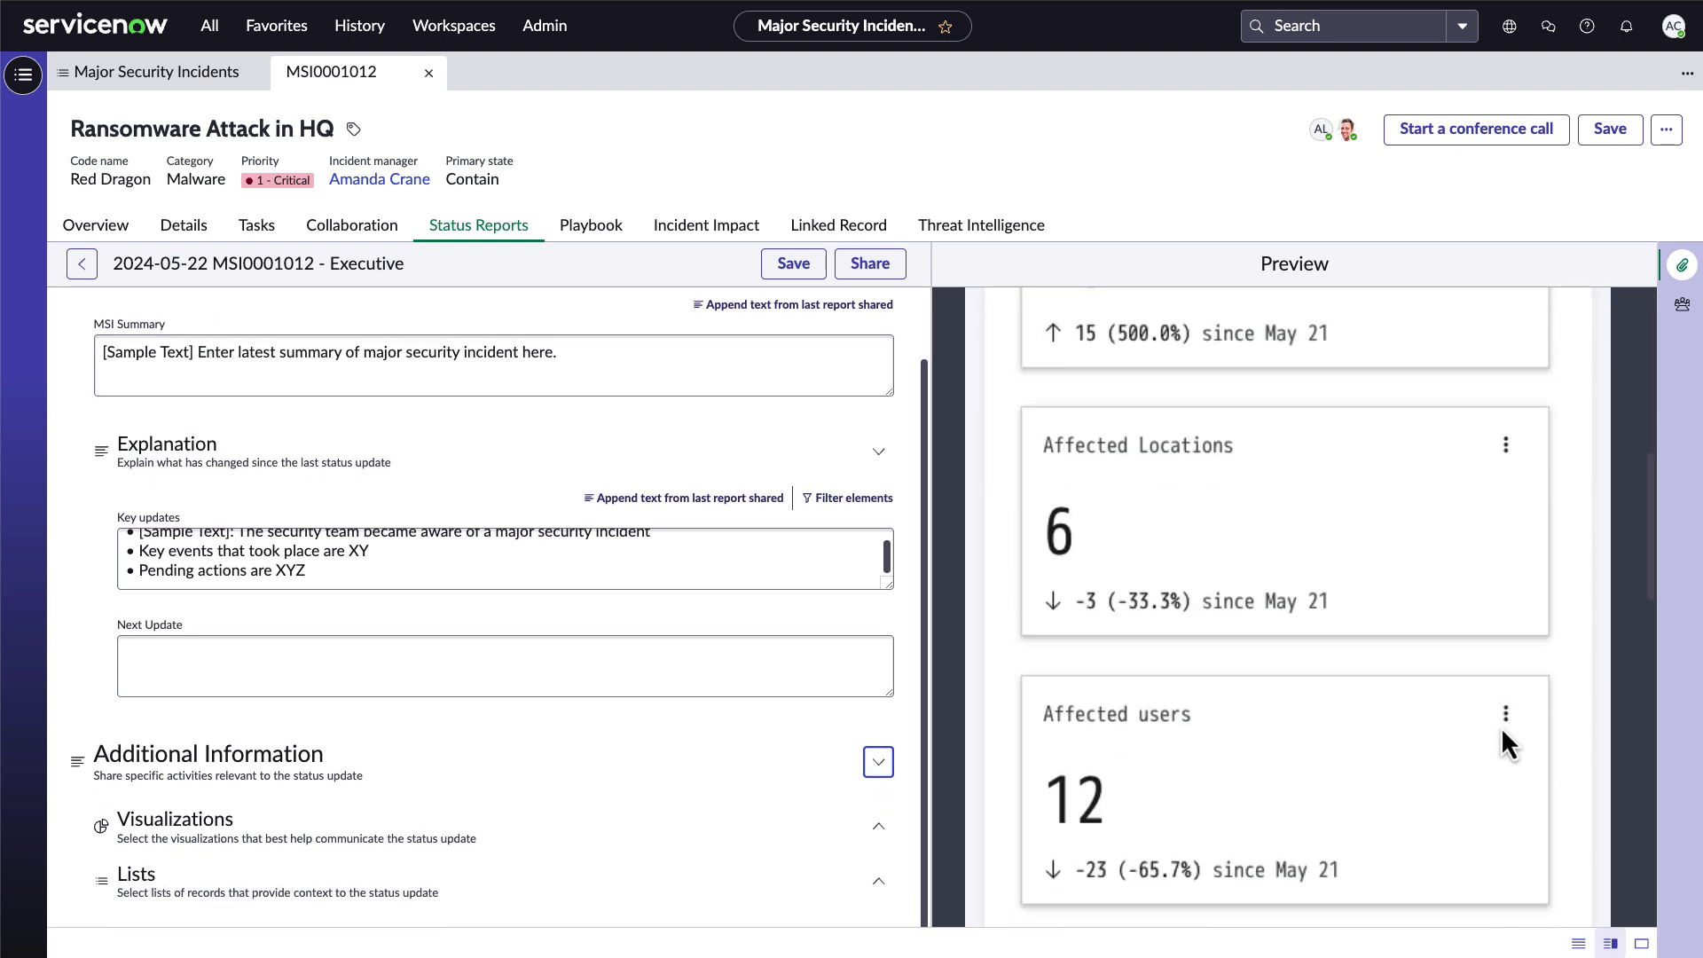
{"action": "scroll", "coordinate": [1505, 741], "scroll_direction": "down", "scroll_amount": 2}
{"action": "scroll", "coordinate": [1518, 749], "scroll_direction": "down", "scroll_amount": 1}
{"action": "scroll", "coordinate": [1516, 753], "scroll_direction": "down", "scroll_amount": 1}
{"action": "scroll", "coordinate": [1512, 736], "scroll_direction": "down", "scroll_amount": 1}
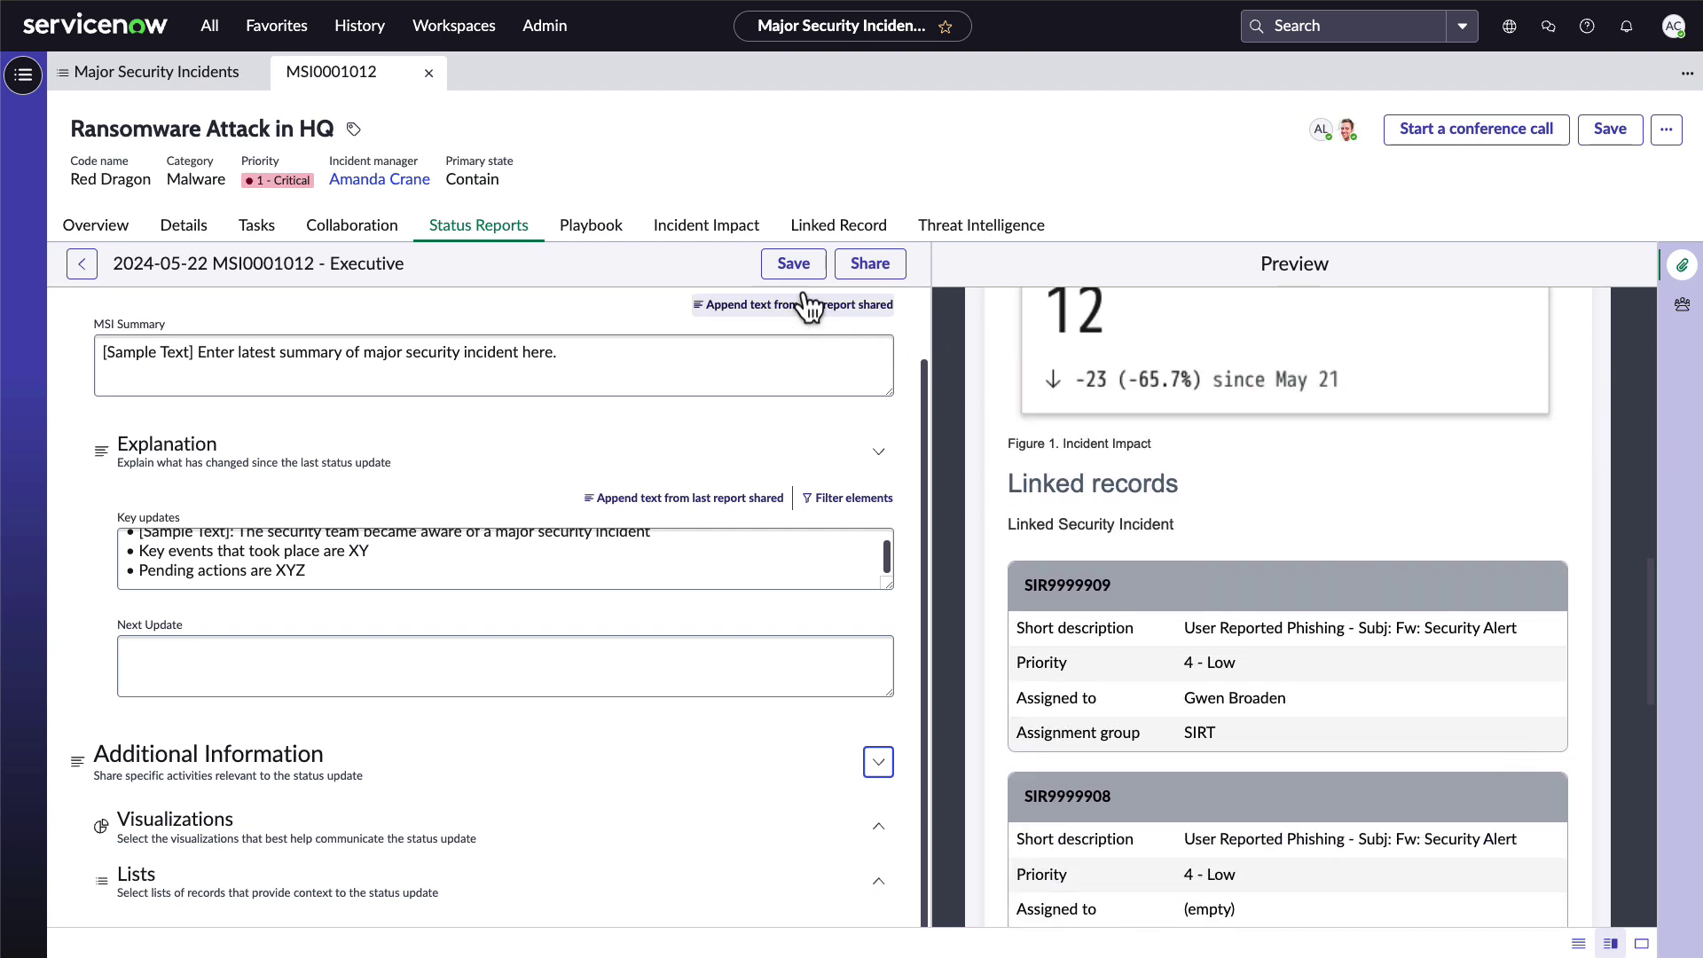
{"action": "left_click", "coordinate": [869, 265]}
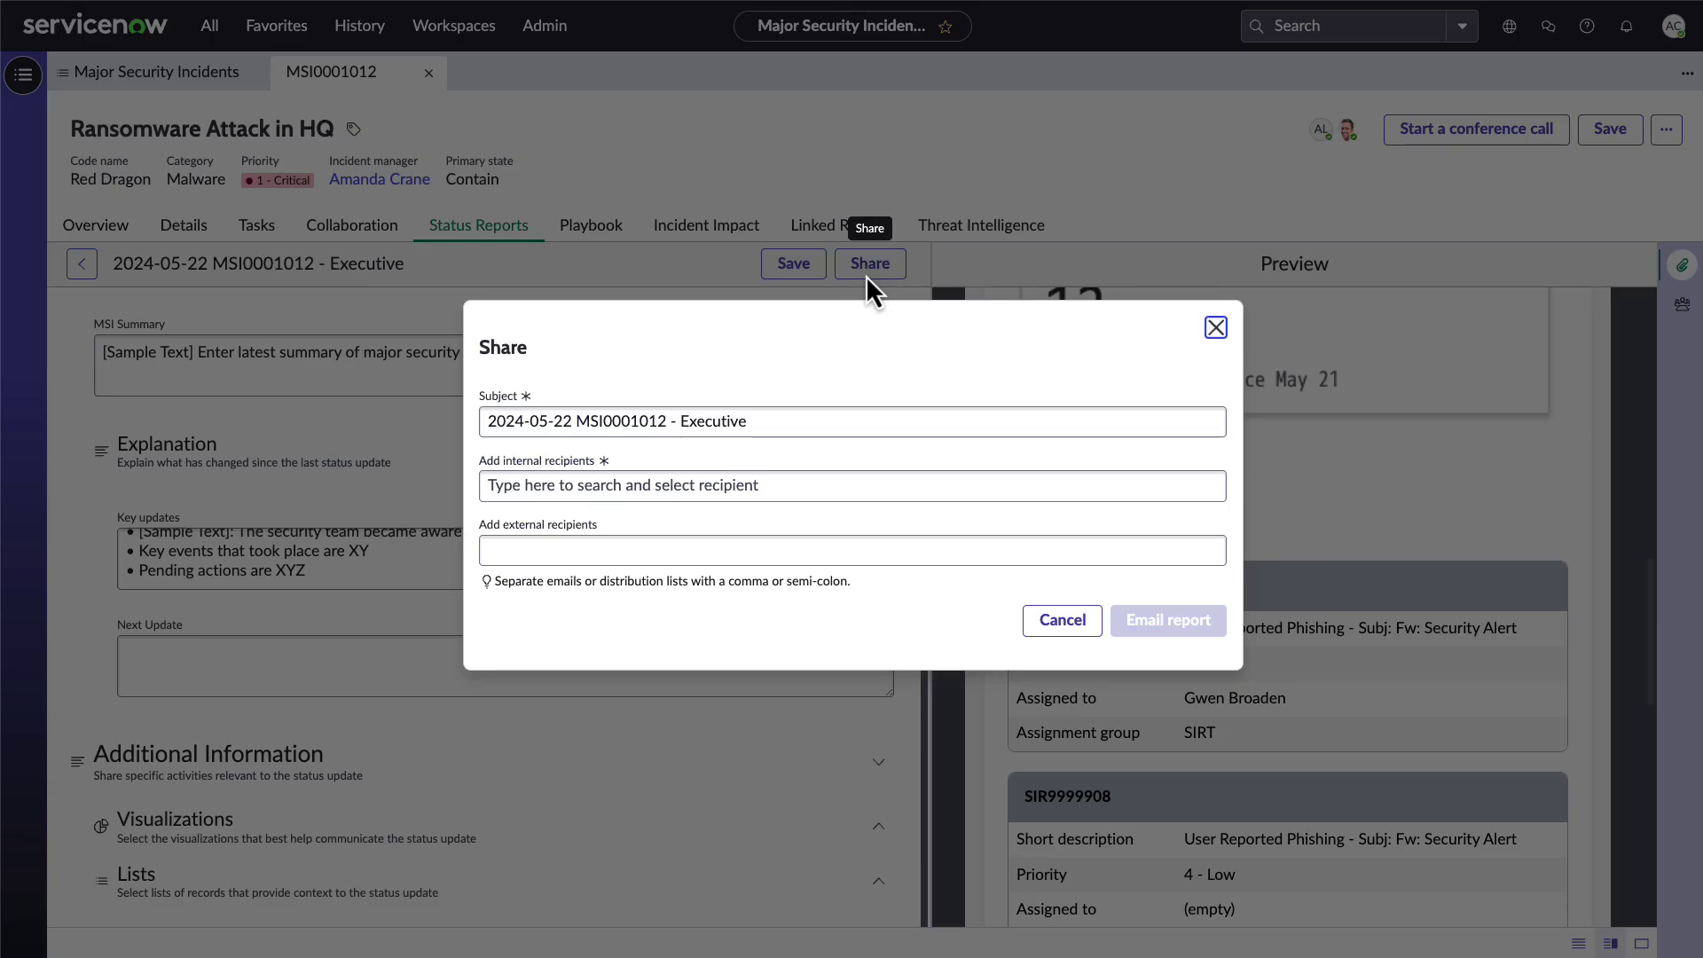
{"action": "left_click", "coordinate": [850, 485]}
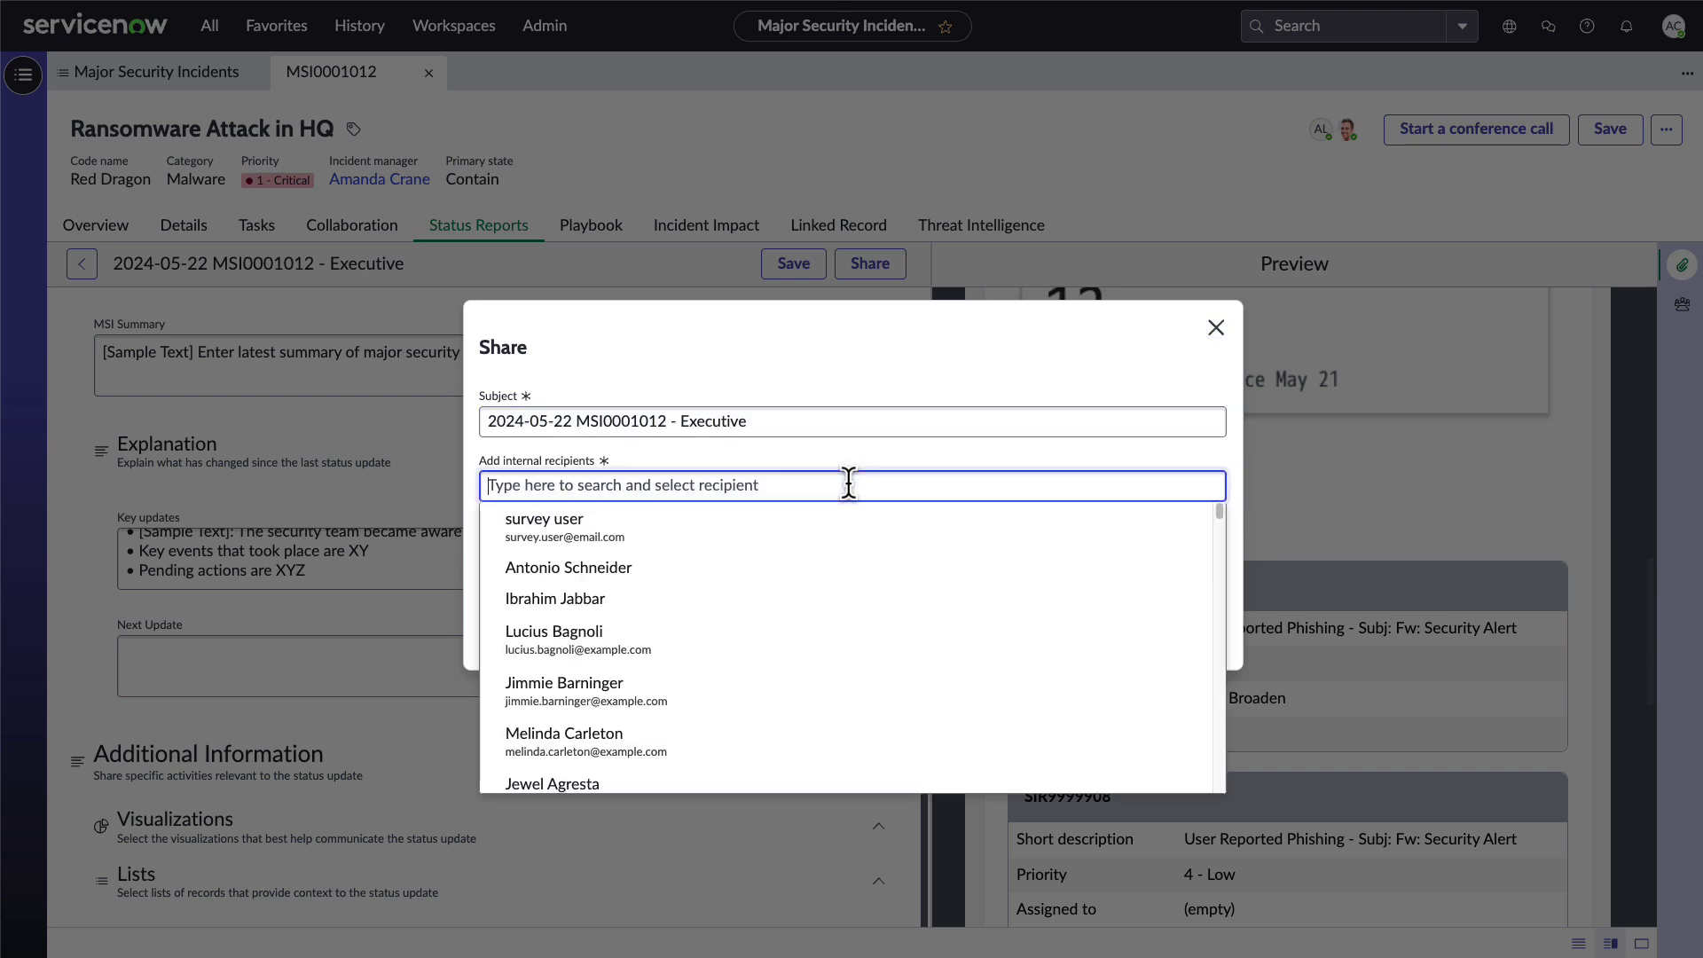
{"action": "type", "text": "alejandro"}
{"action": "left_click", "coordinate": [858, 526]}
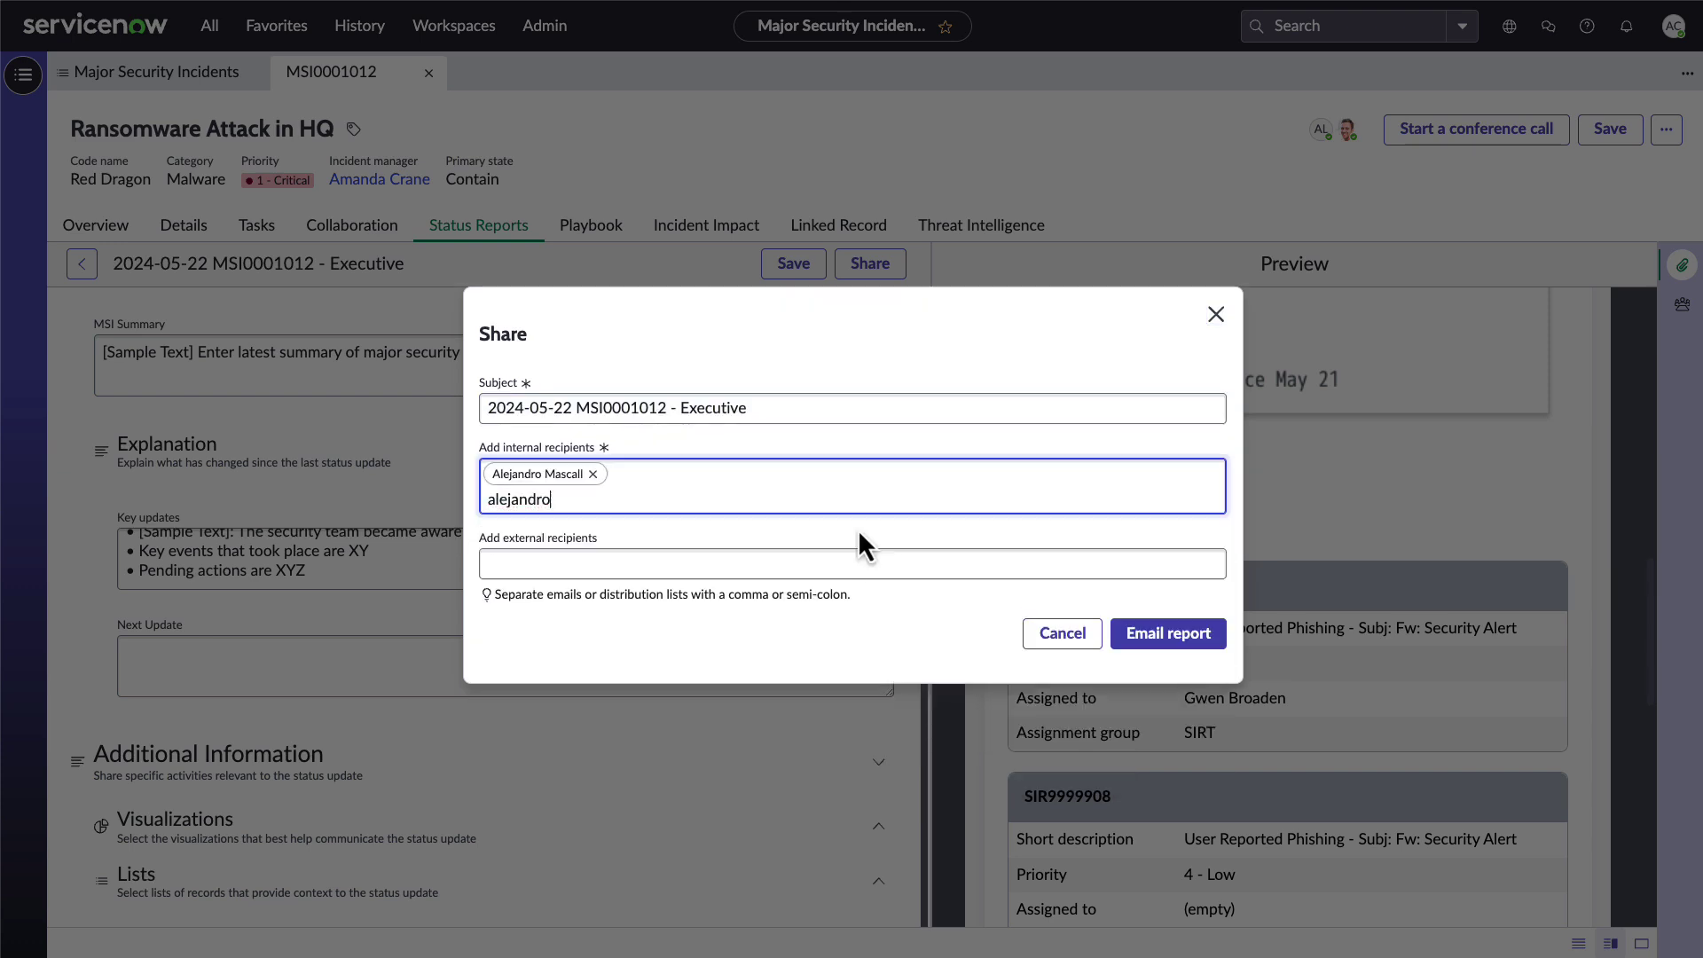
{"action": "left_click", "coordinate": [1129, 647]}
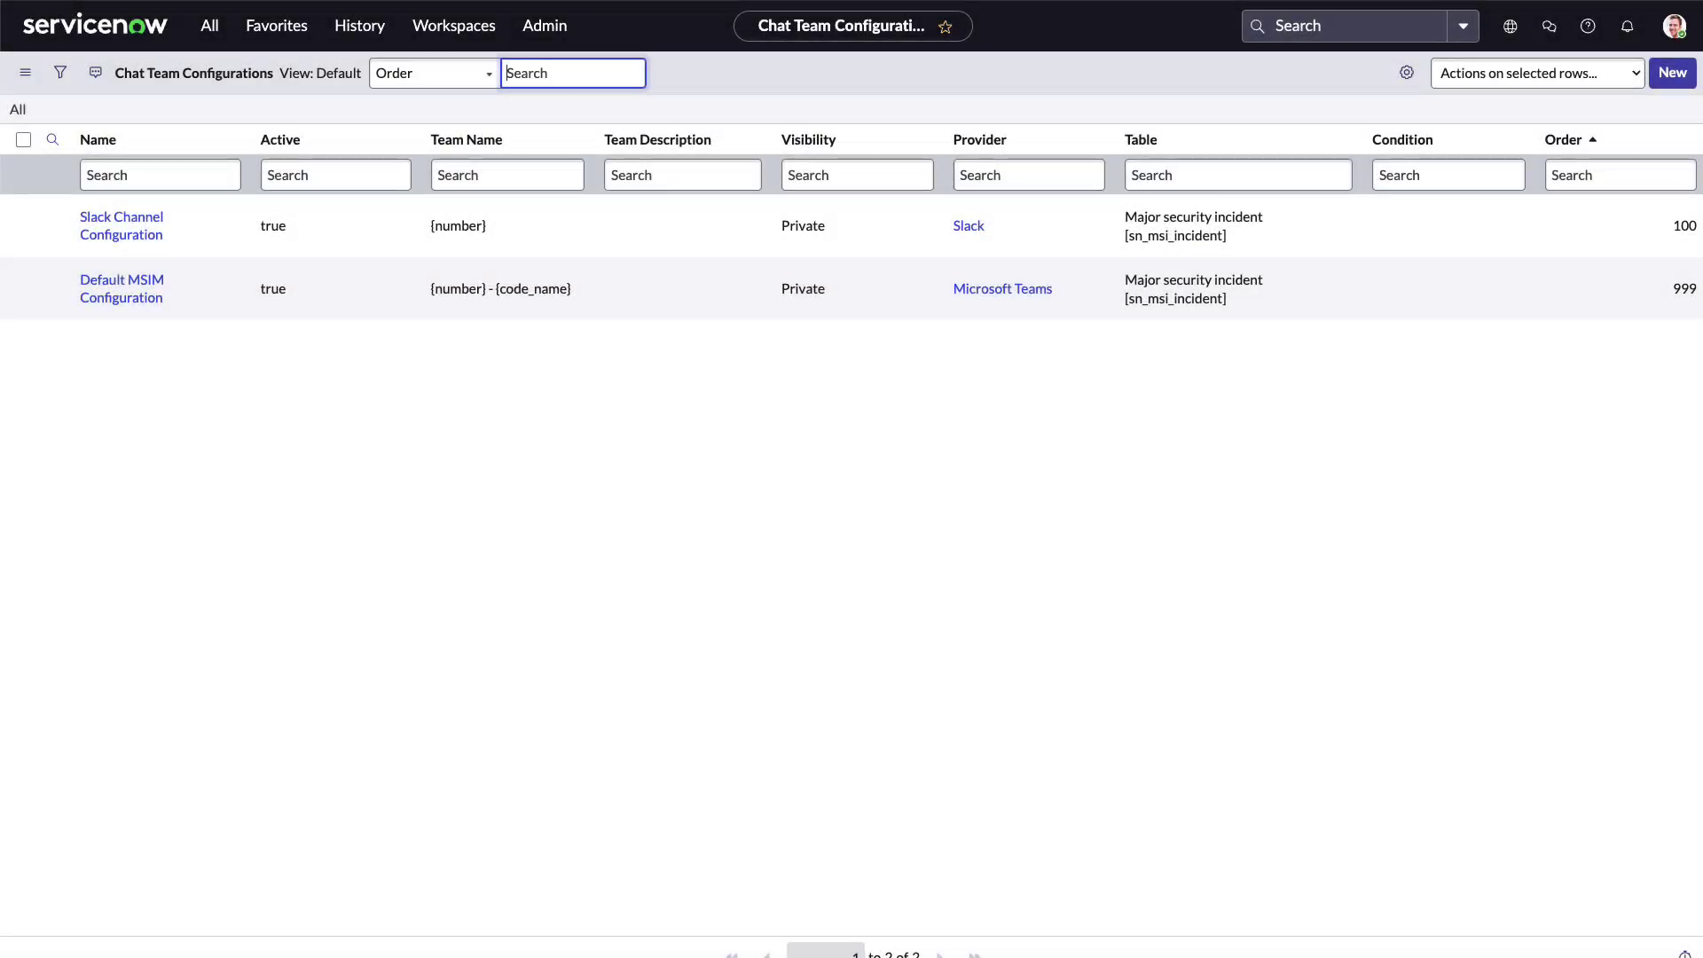
Open the Default MSIM Configuration record for Microsoft Teams chat templates
{"action": "left_click", "coordinate": [102, 304]}
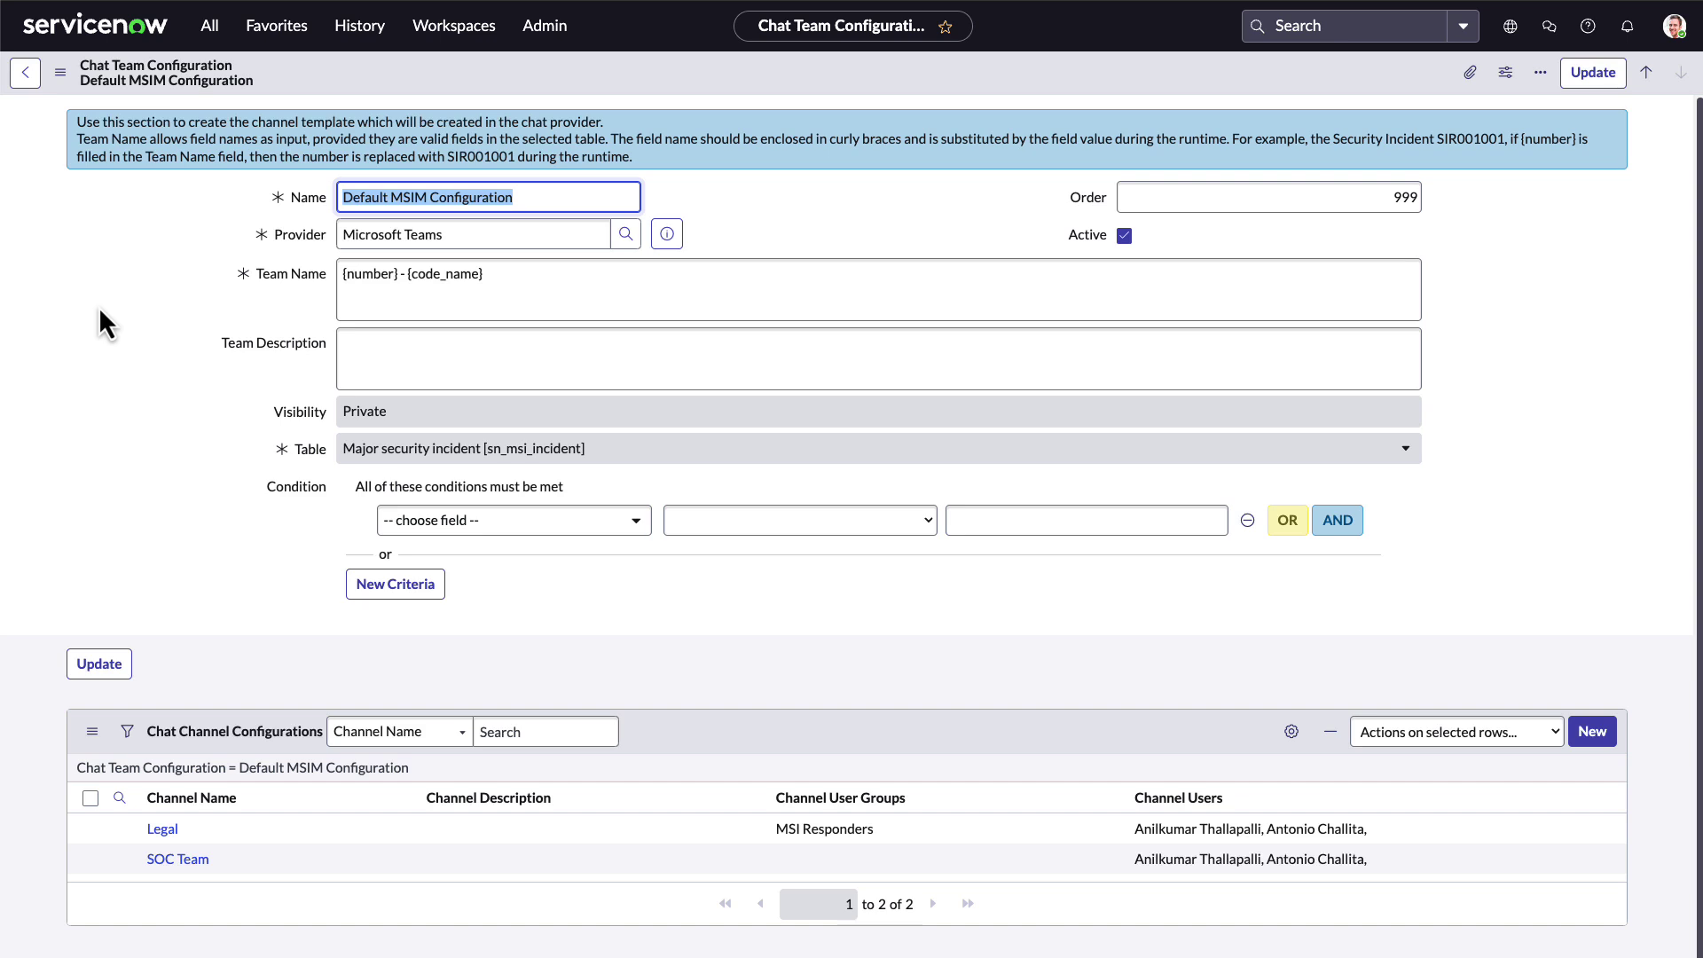
{"action": "scroll", "coordinate": [89, 372], "scroll_direction": "down", "scroll_amount": 1}
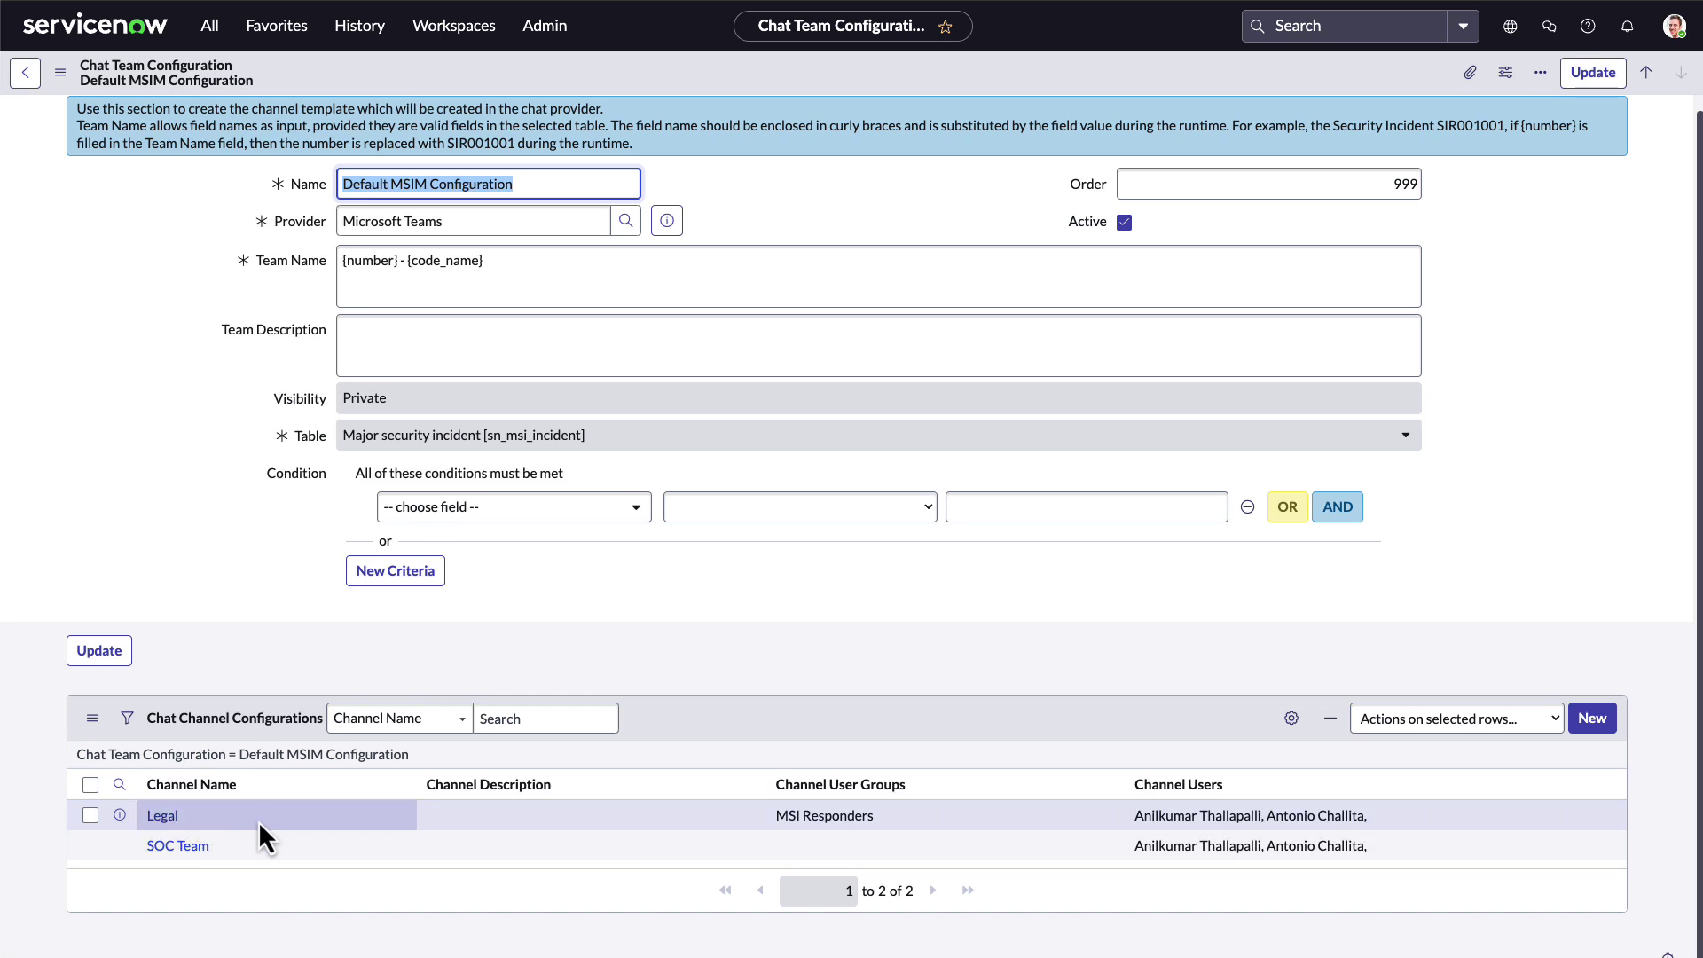
Start a new Default MSIM chat channel with SIRT in its channel user groups
{"action": "left_click", "coordinate": [1578, 729]}
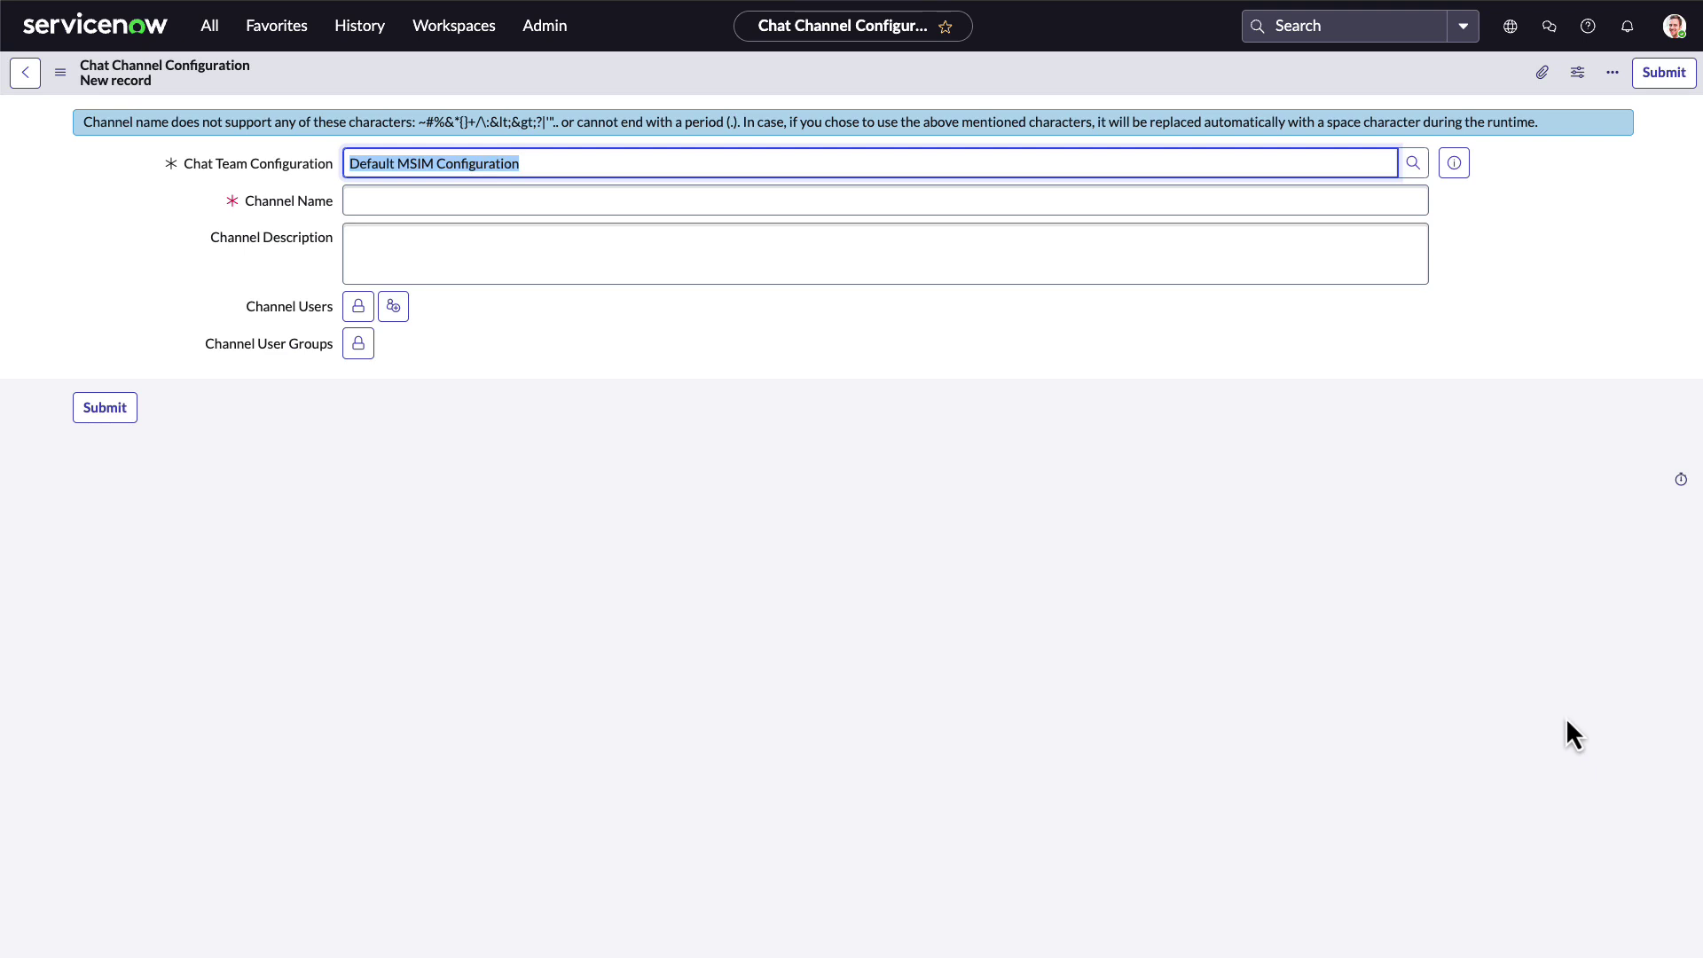
{"action": "left_click", "coordinate": [360, 308]}
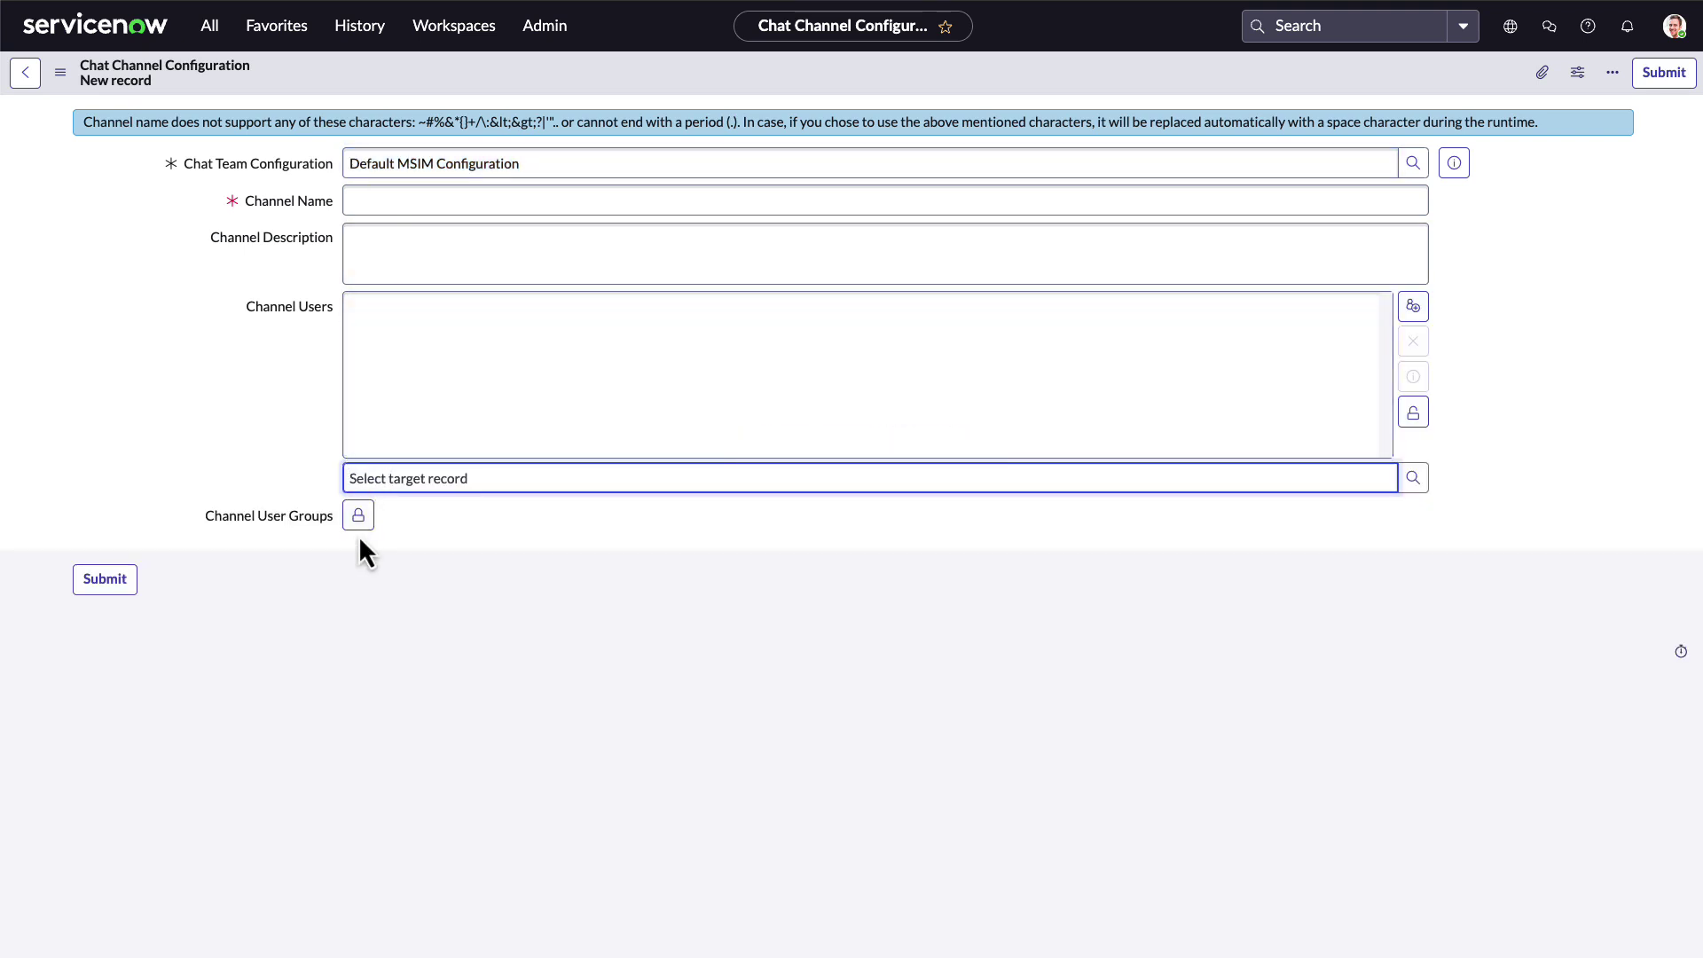
{"action": "left_click", "coordinate": [359, 518]}
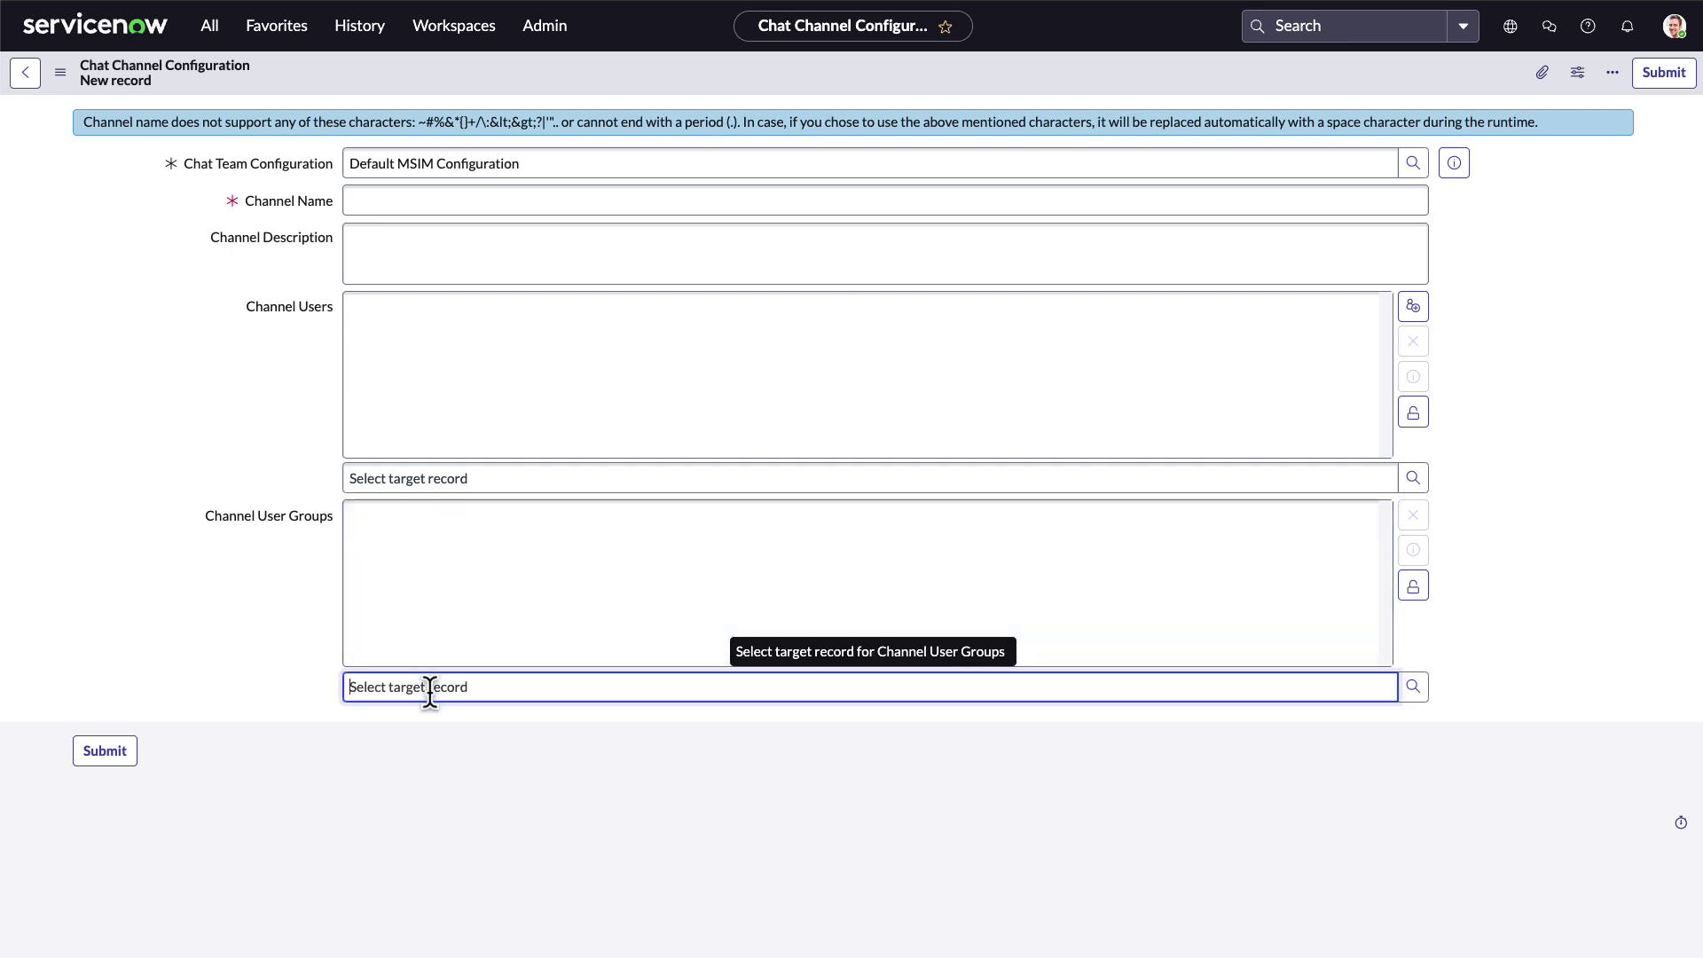
{"action": "type", "text": "SIRT"}
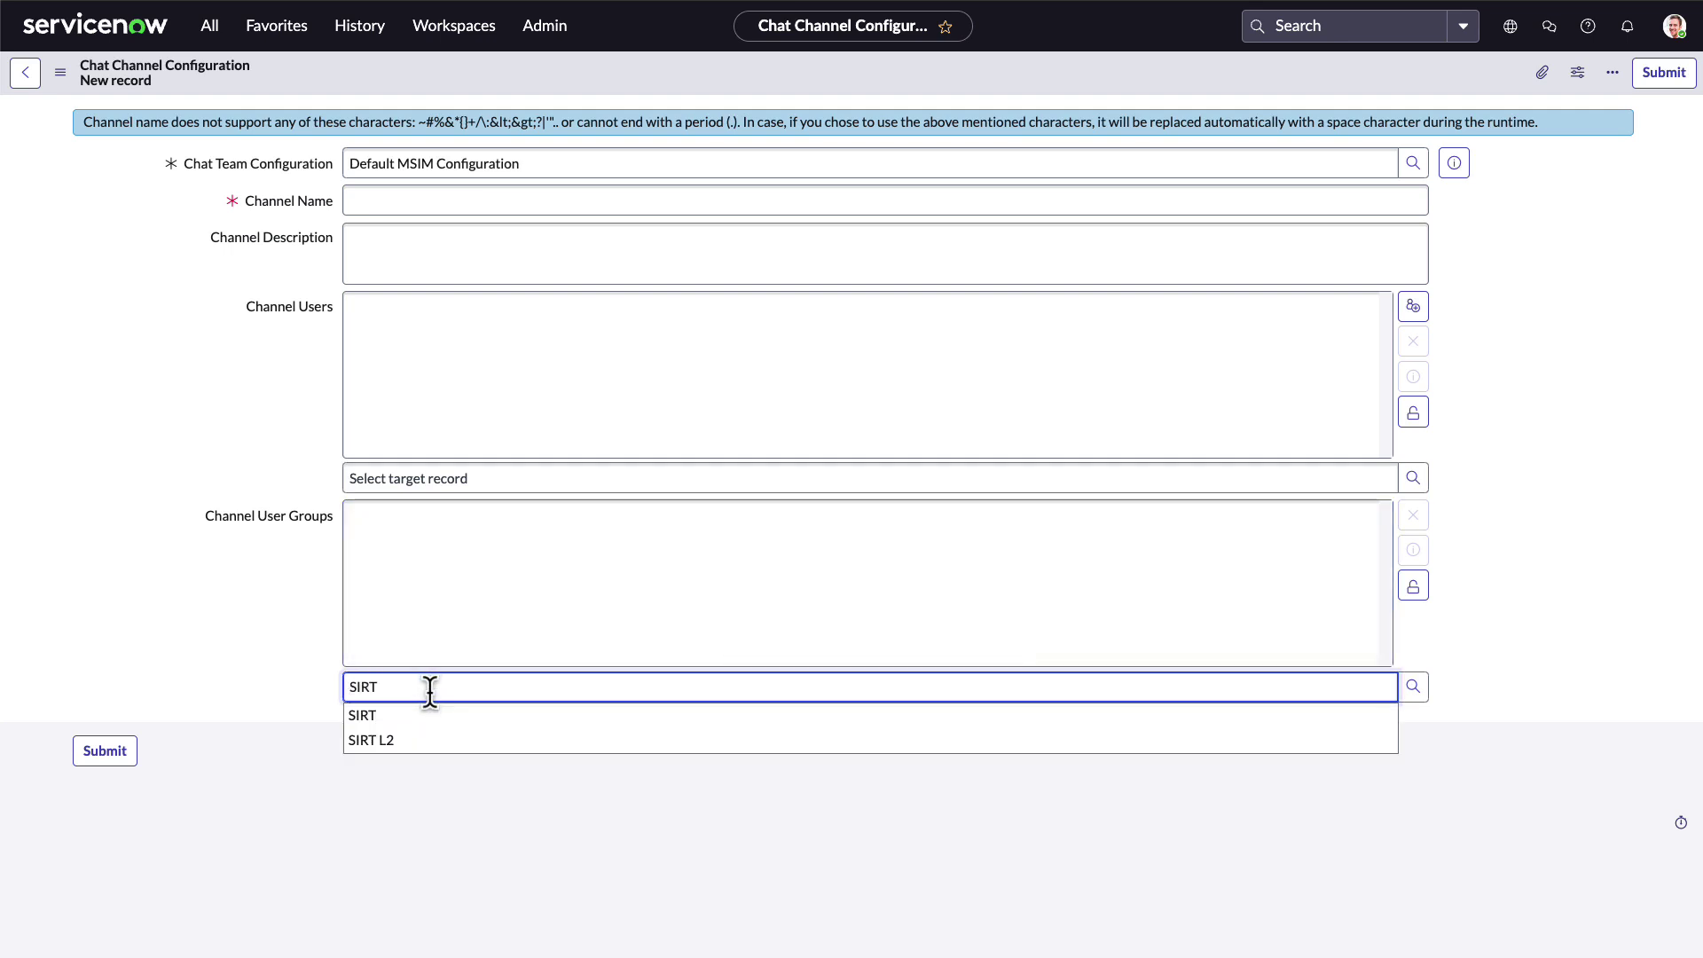
{"action": "left_click", "coordinate": [435, 717]}
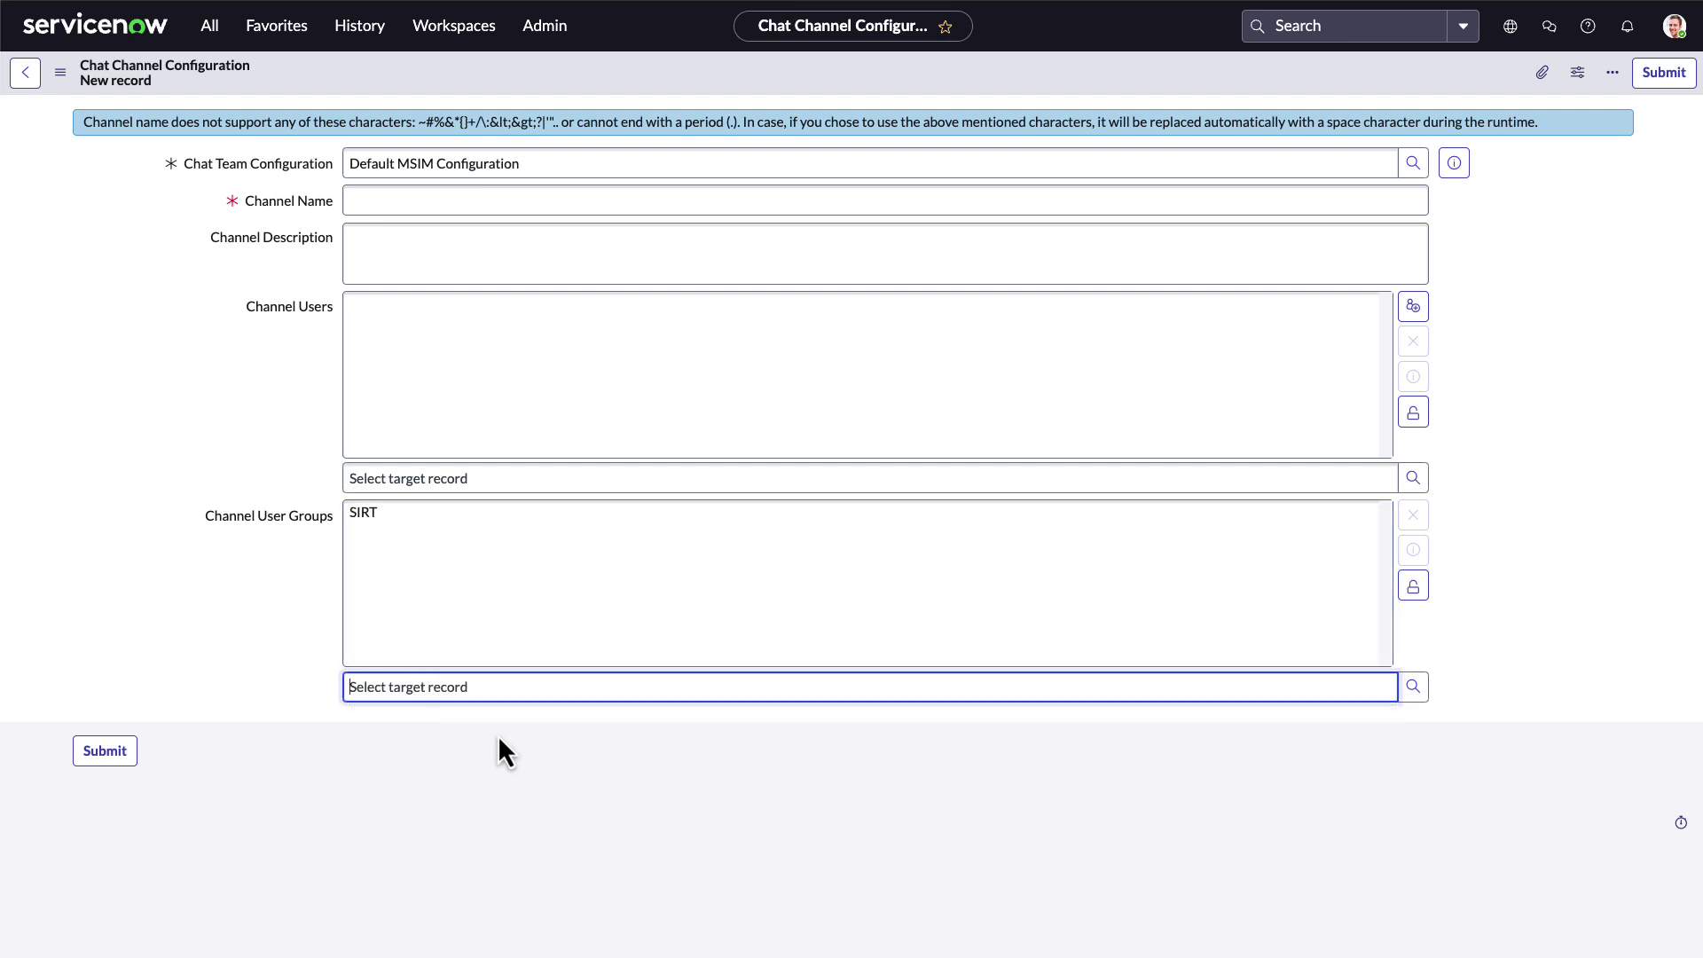
Discard the unsaved channel and open the Default MSIM configuration folder template
{"action": "left_click", "coordinate": [205, 31]}
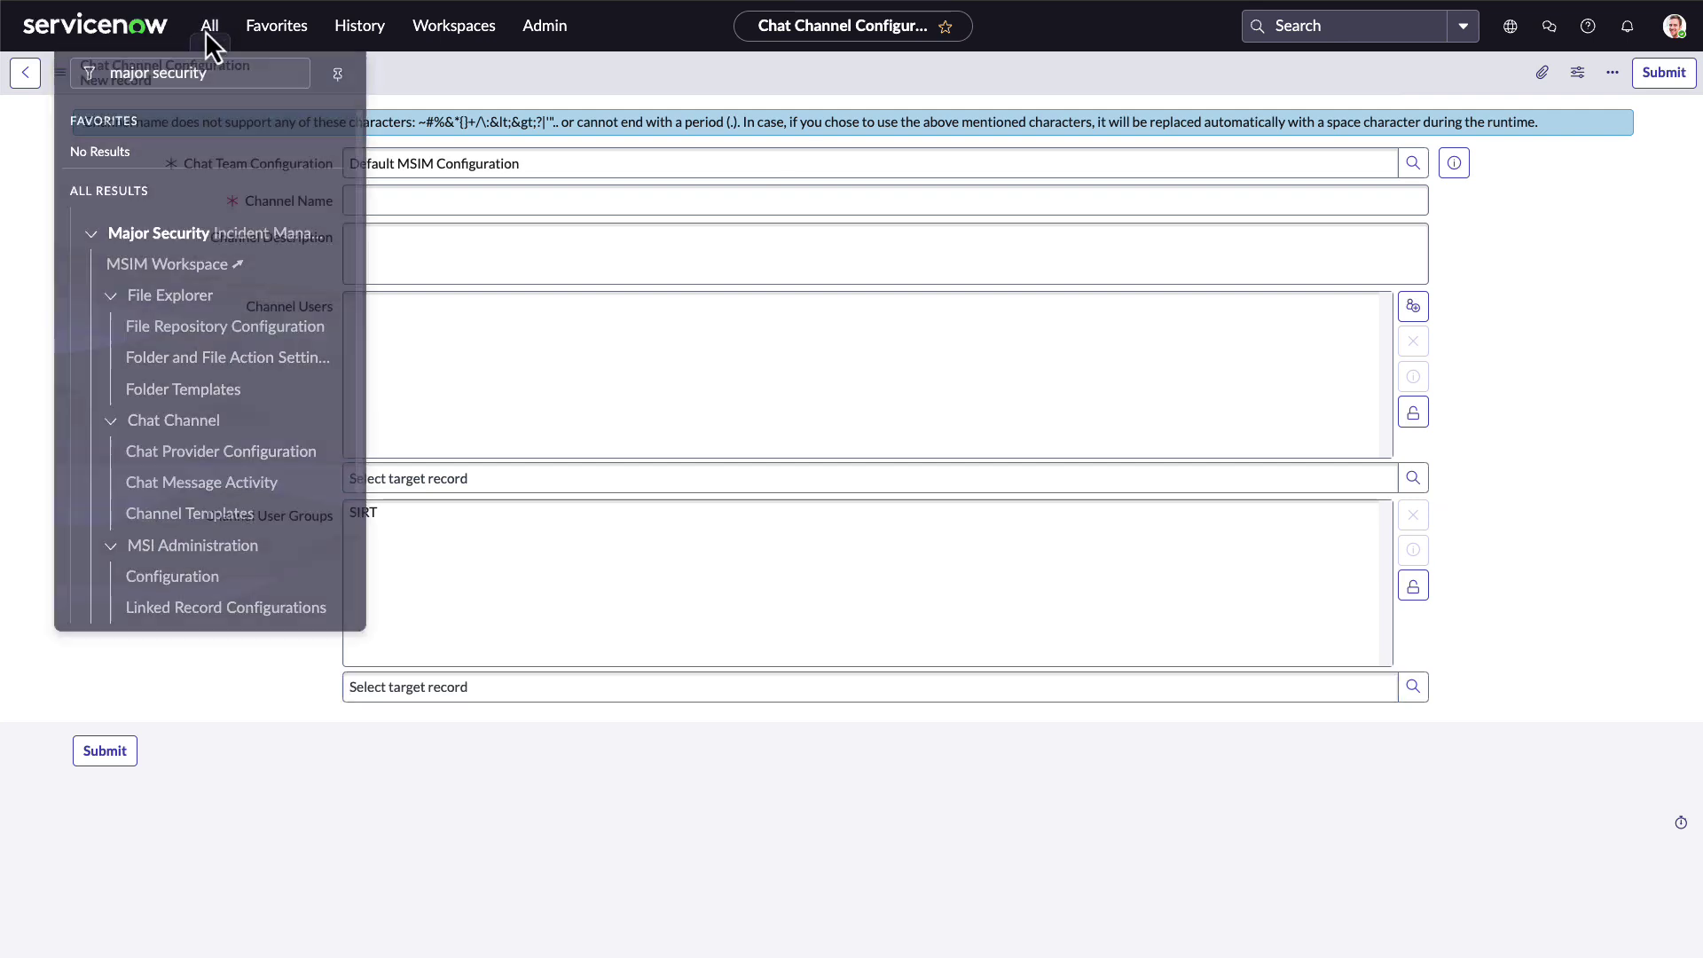
{"action": "left_click", "coordinate": [181, 382]}
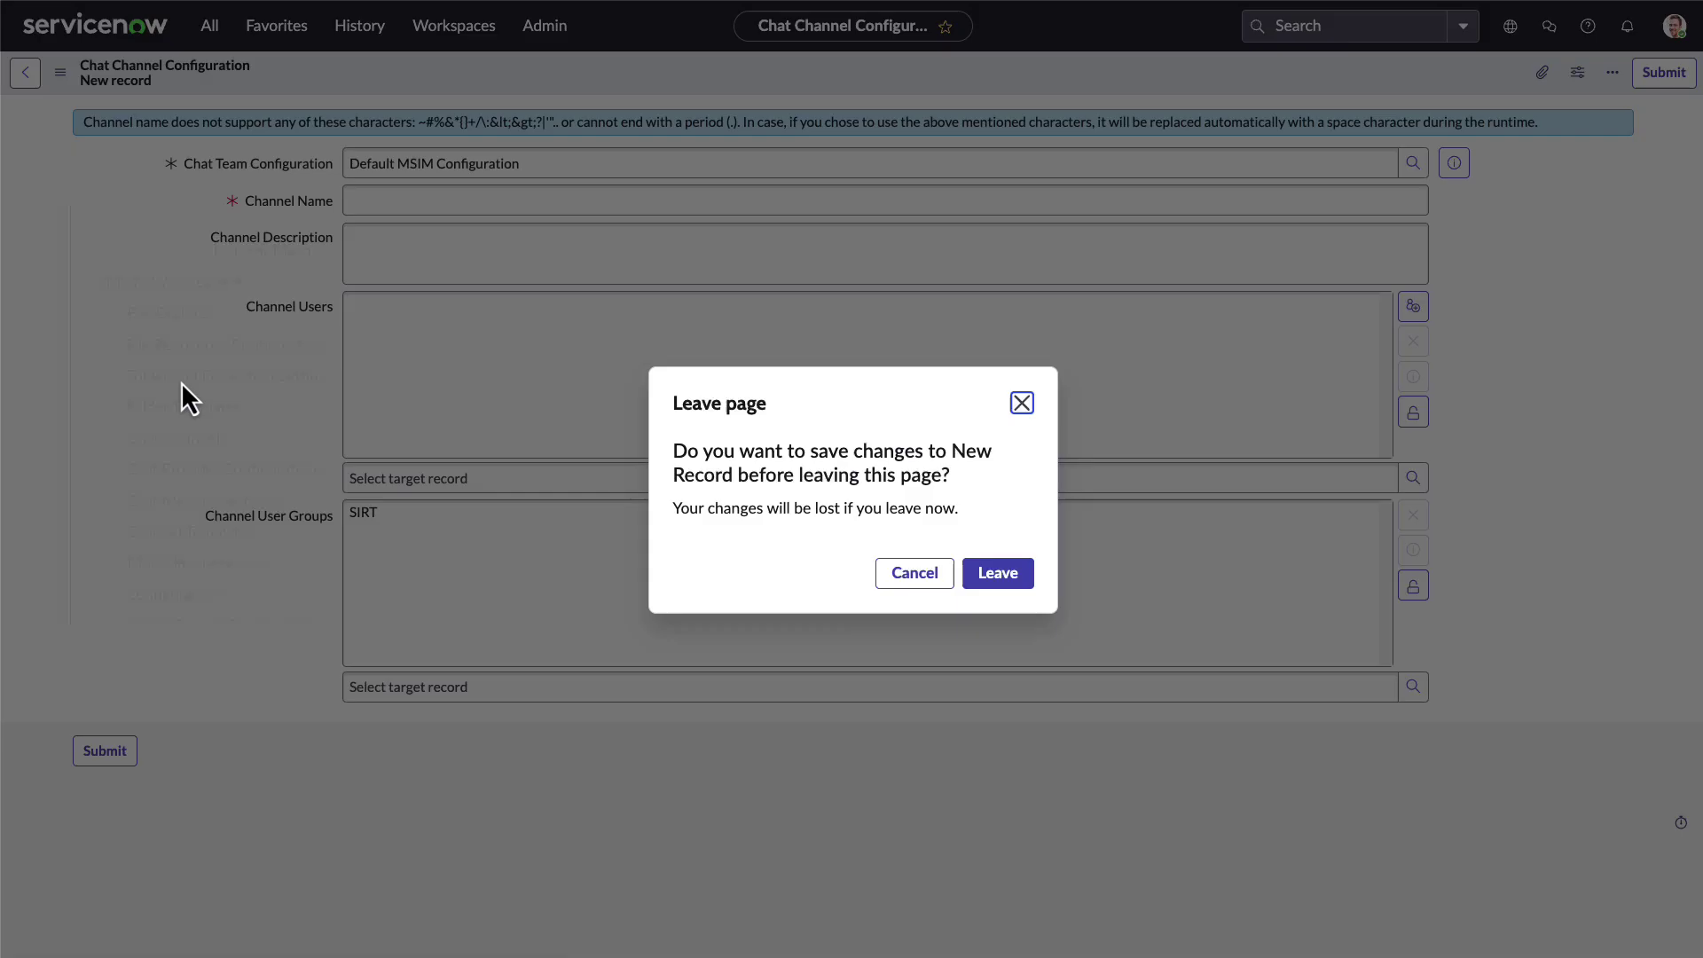
{"action": "left_click", "coordinate": [999, 585]}
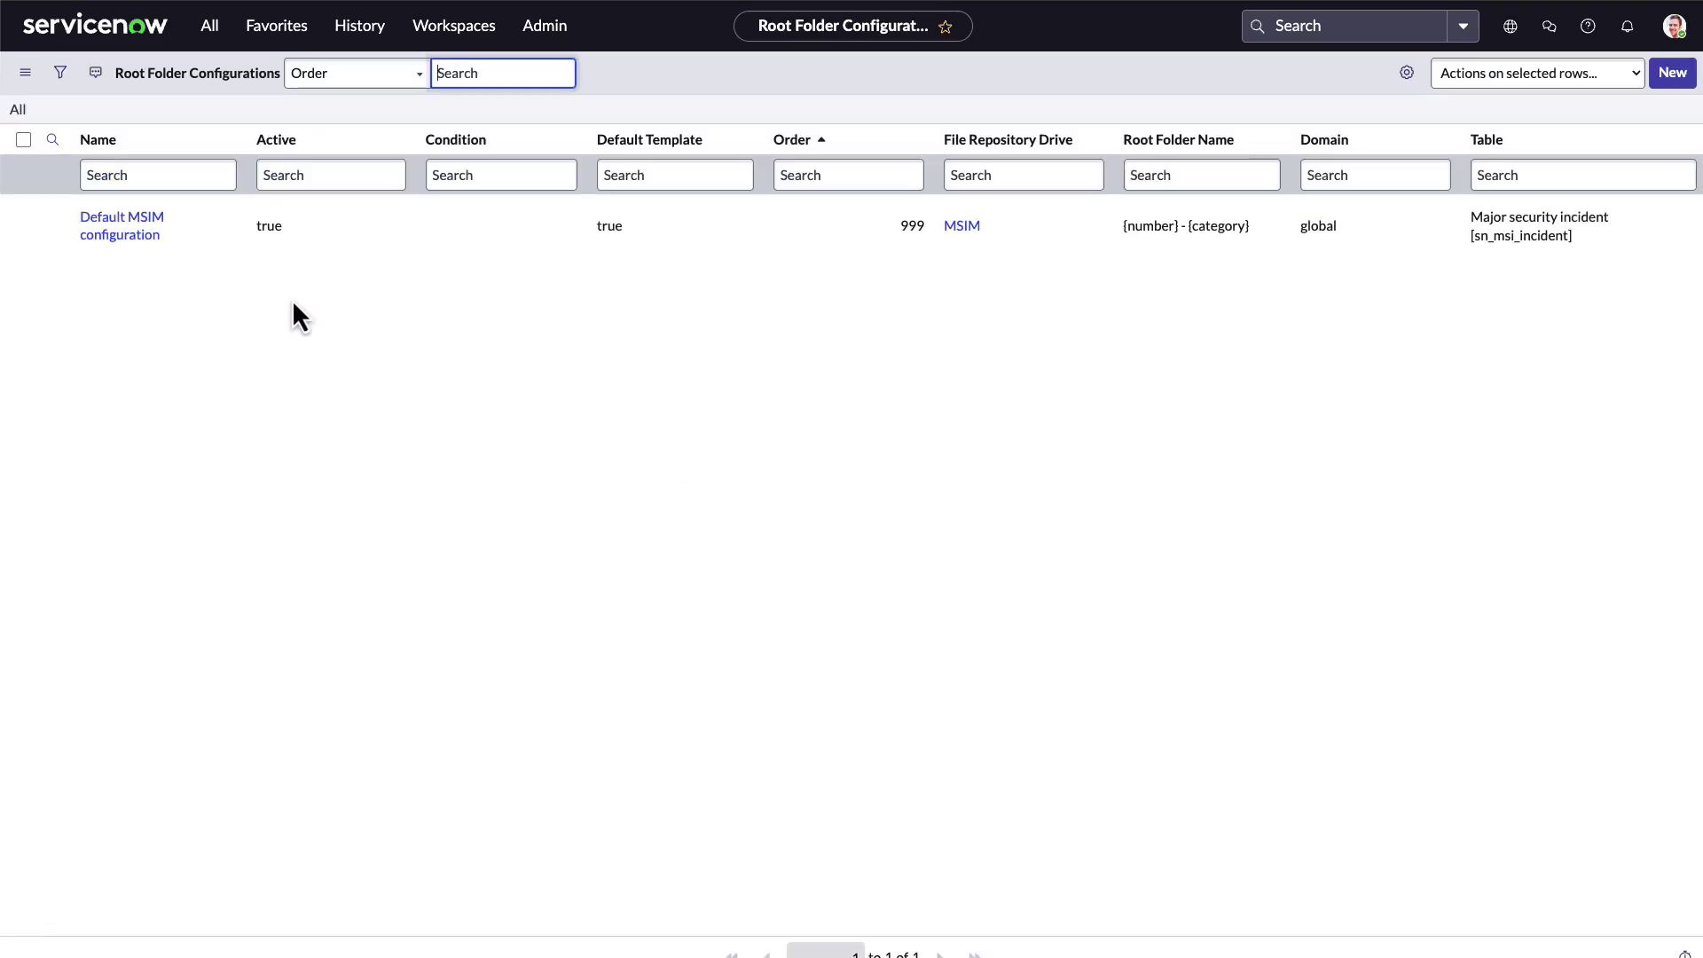
{"action": "left_click", "coordinate": [133, 235]}
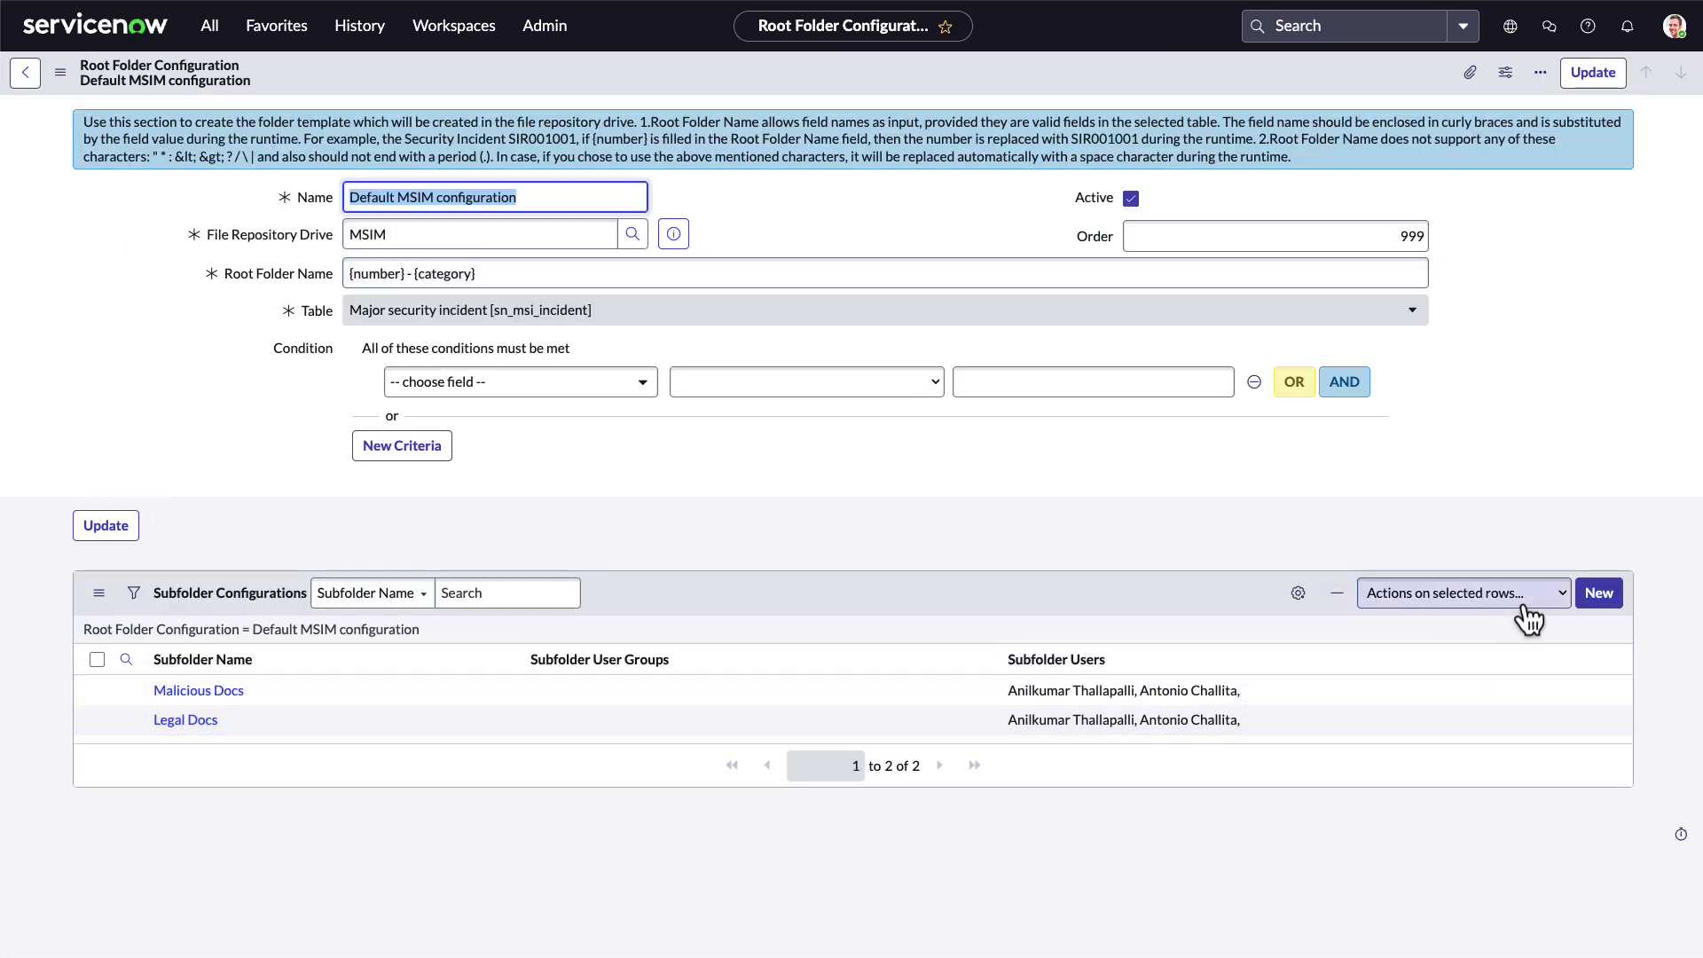
Start a new subfolder record with its Subfolder Users and Groups lists unlocked
{"action": "left_click", "coordinate": [1591, 601]}
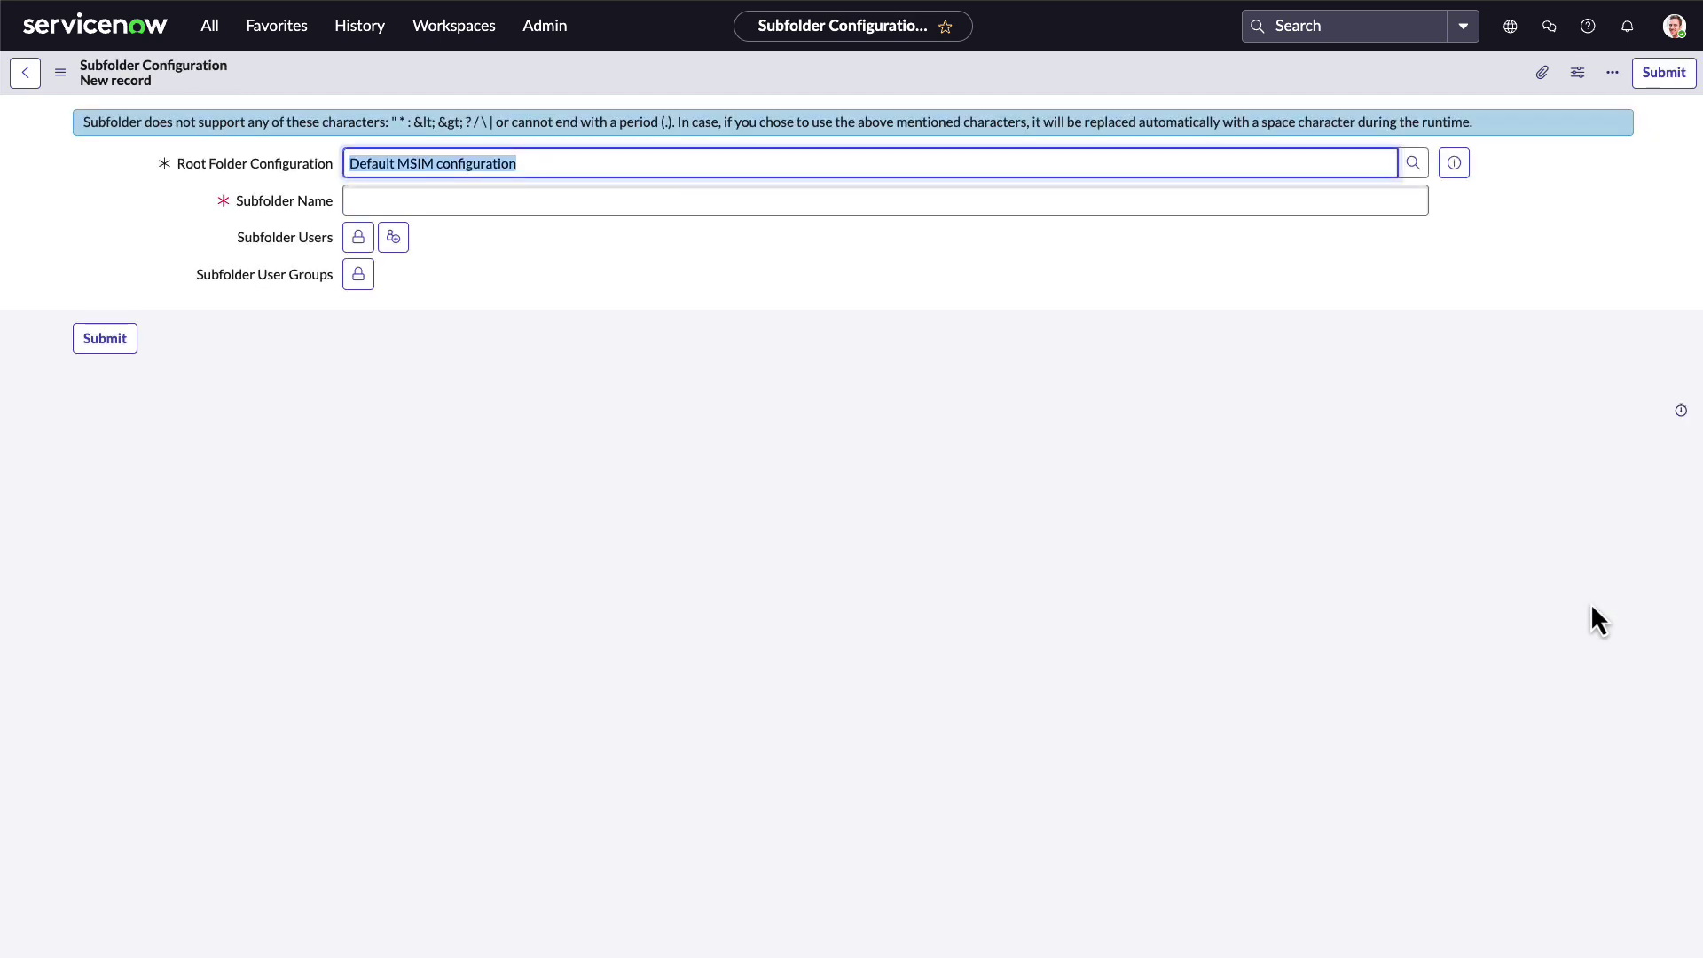
{"action": "left_click", "coordinate": [358, 240]}
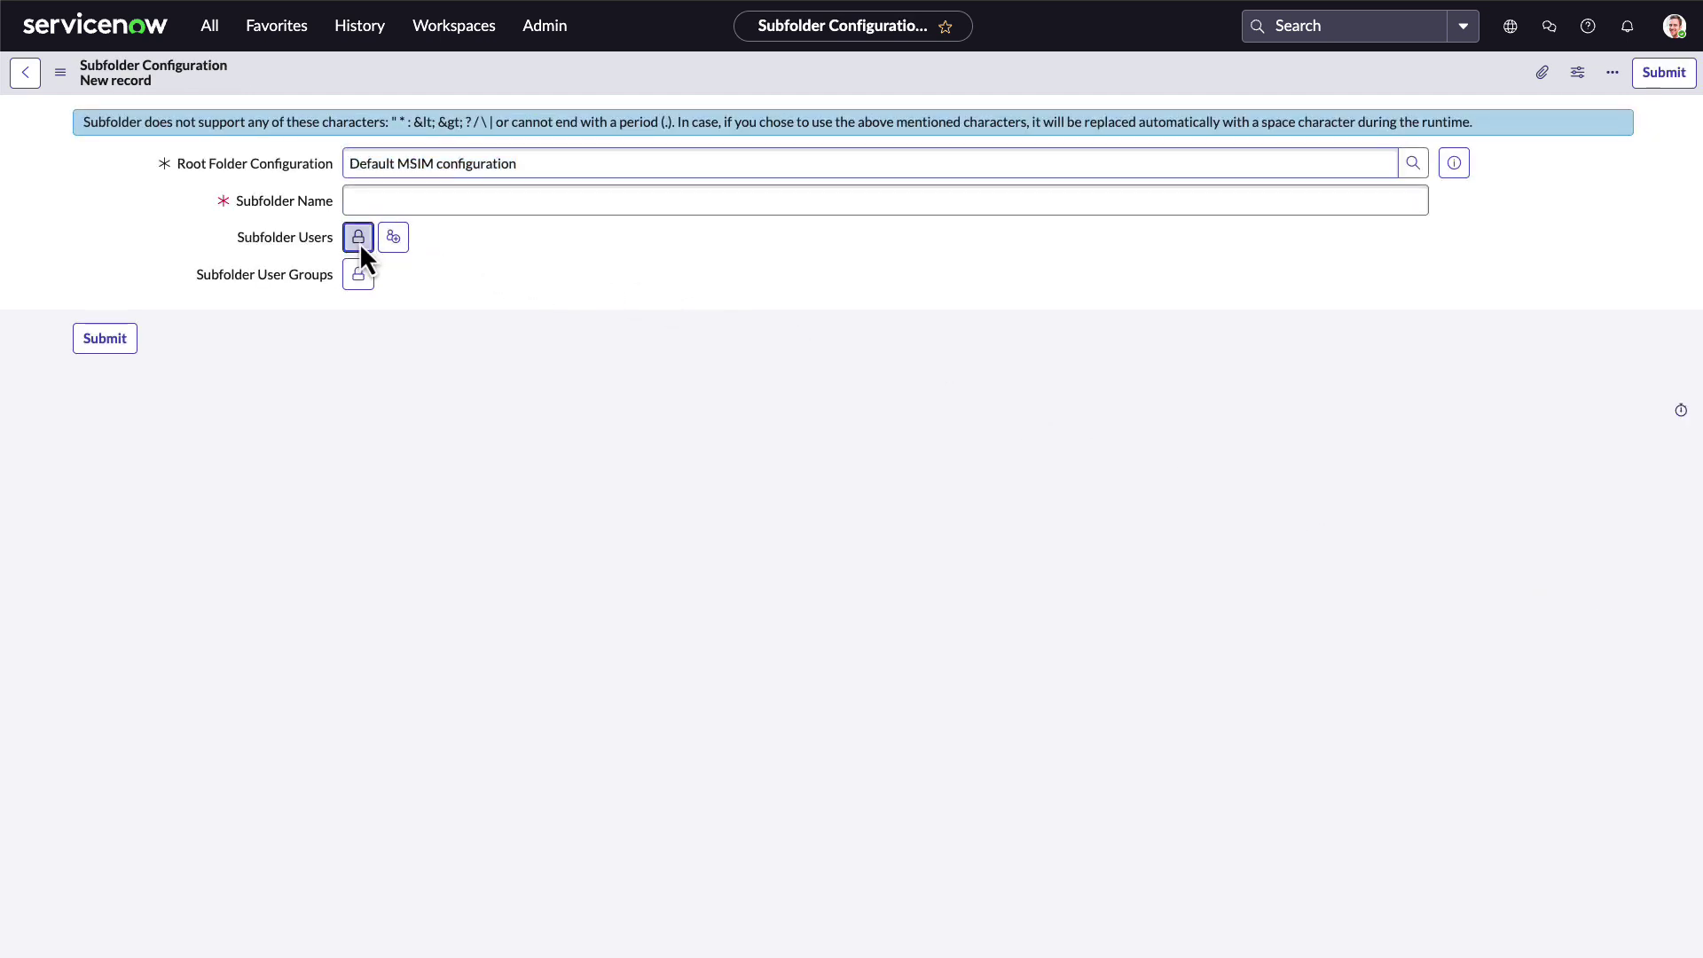
{"action": "left_click", "coordinate": [357, 448]}
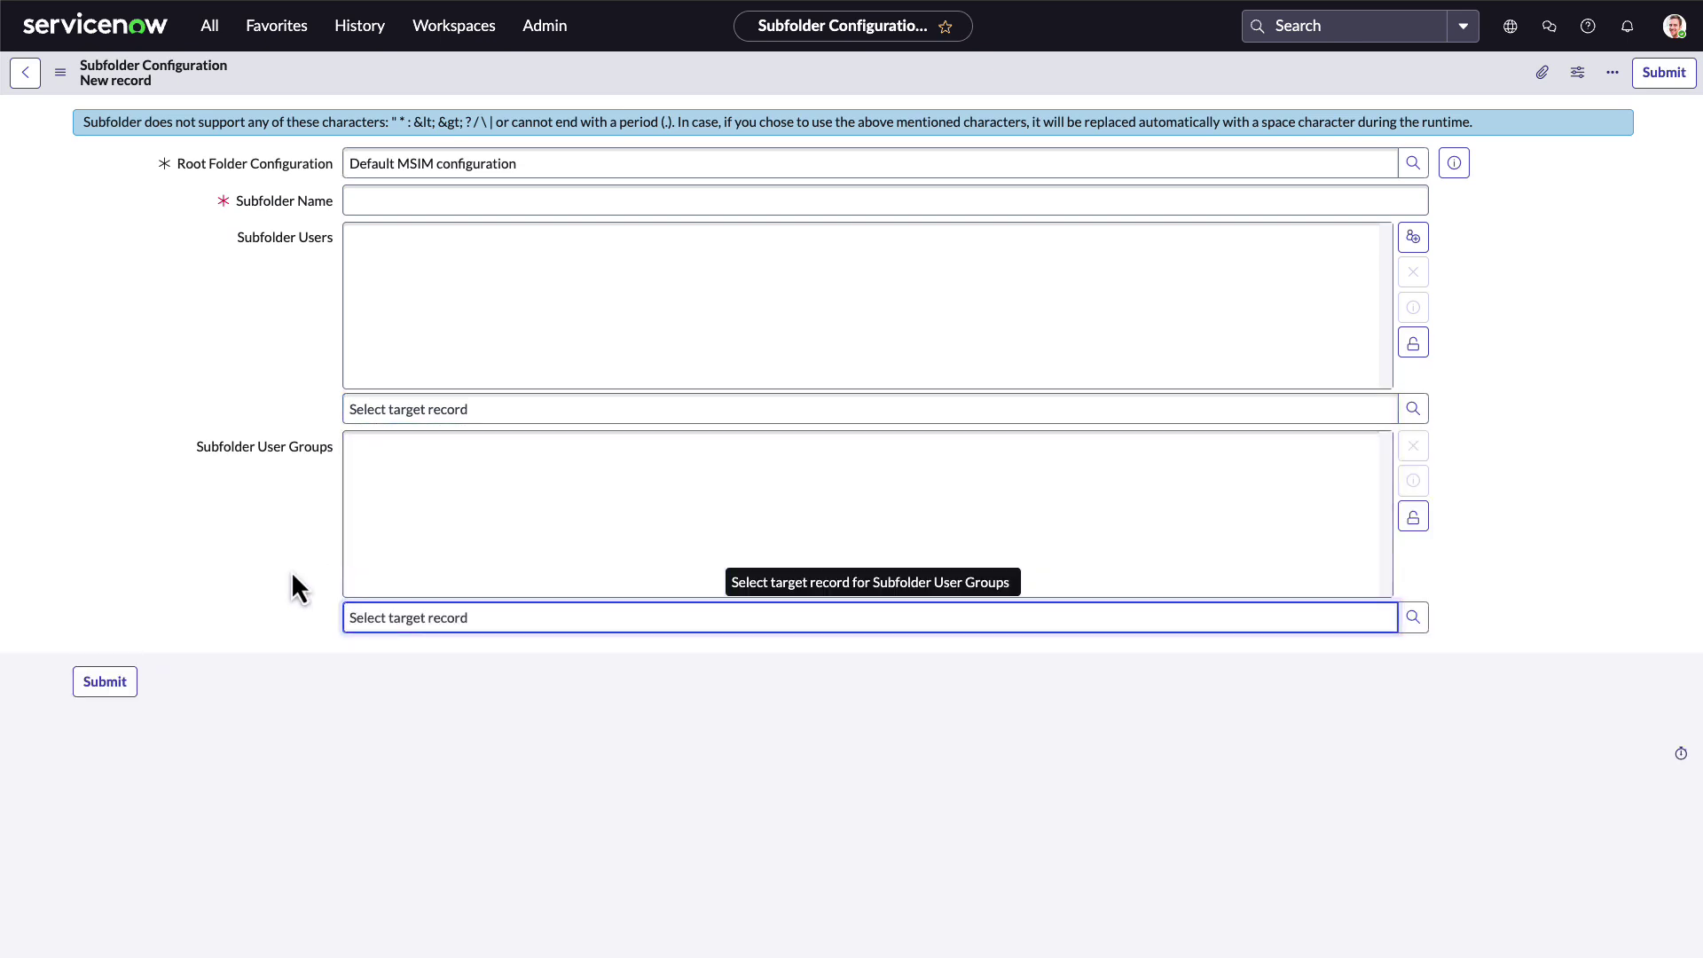
{"action": "left_click", "coordinate": [291, 574]}
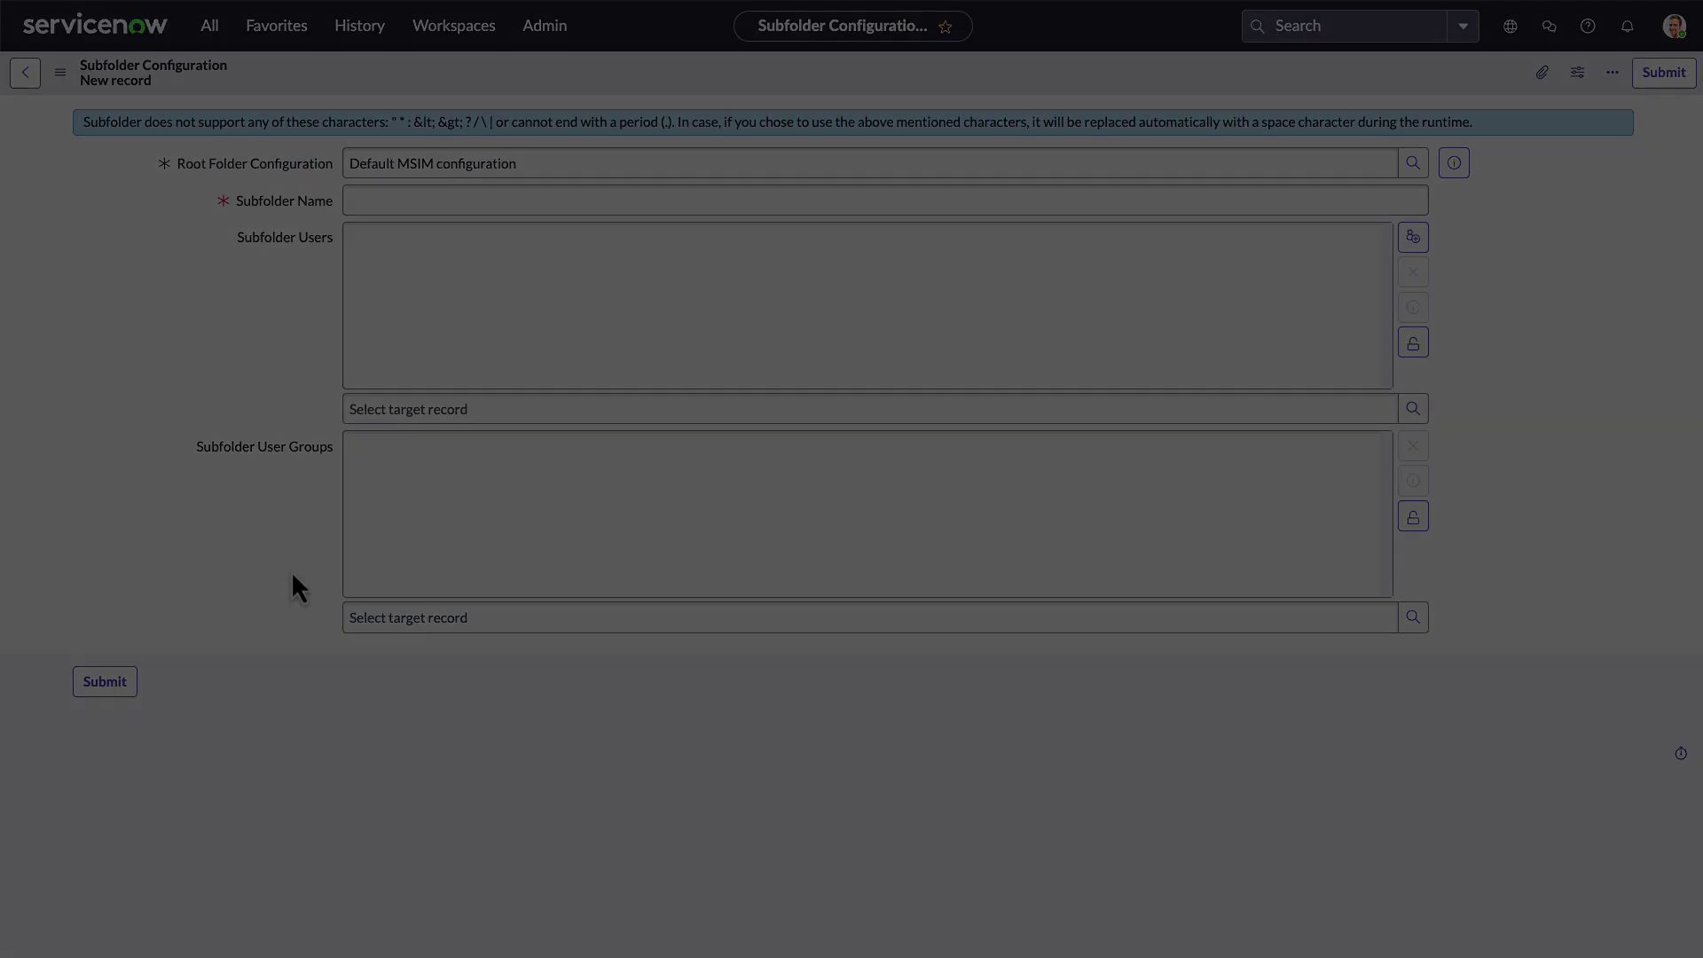